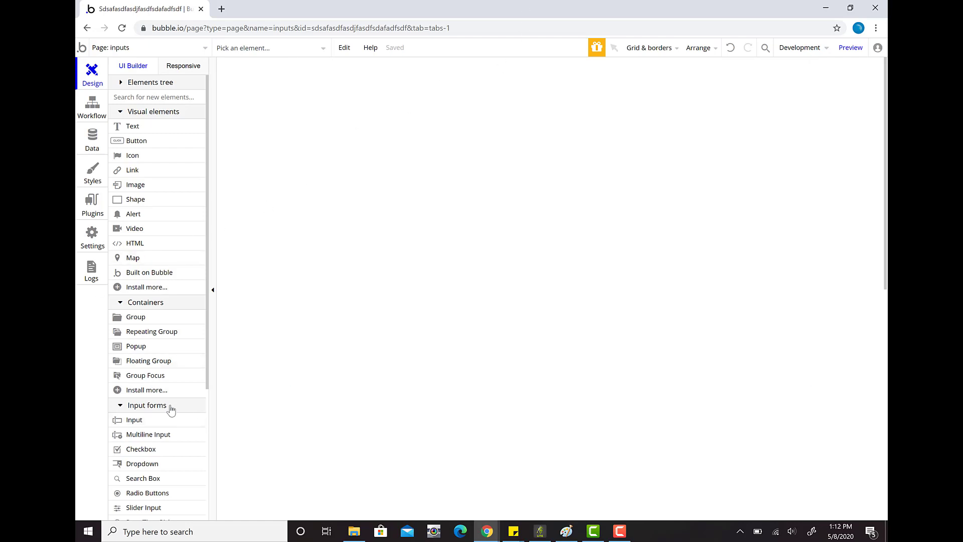
{"action": "left_click", "coordinate": [620, 531]}
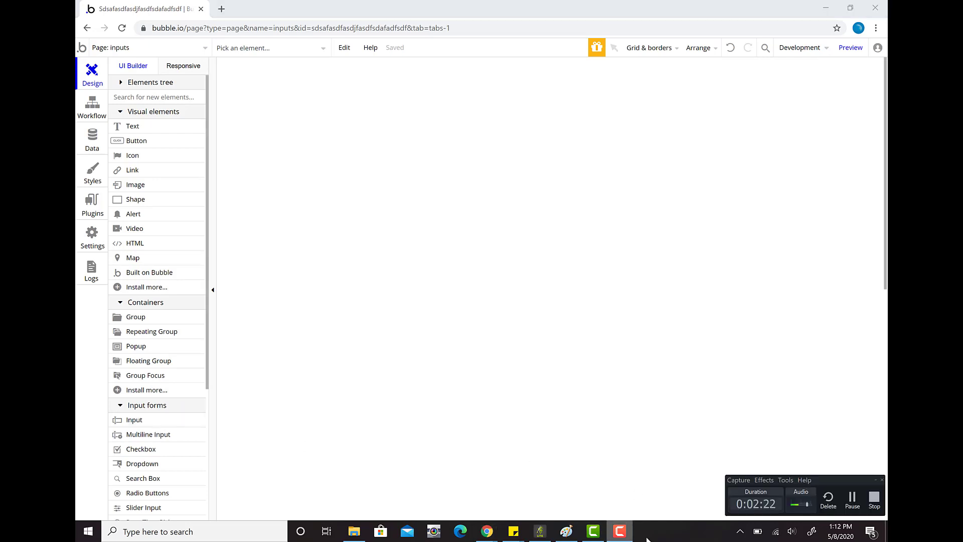
{"action": "left_click", "coordinate": [844, 506]}
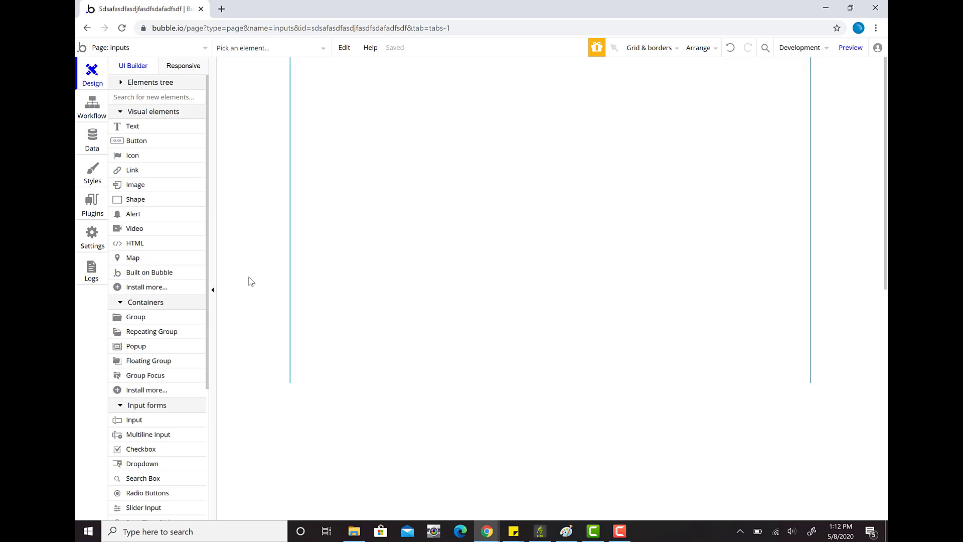
{"action": "mouse_move", "coordinate": [200, 472]}
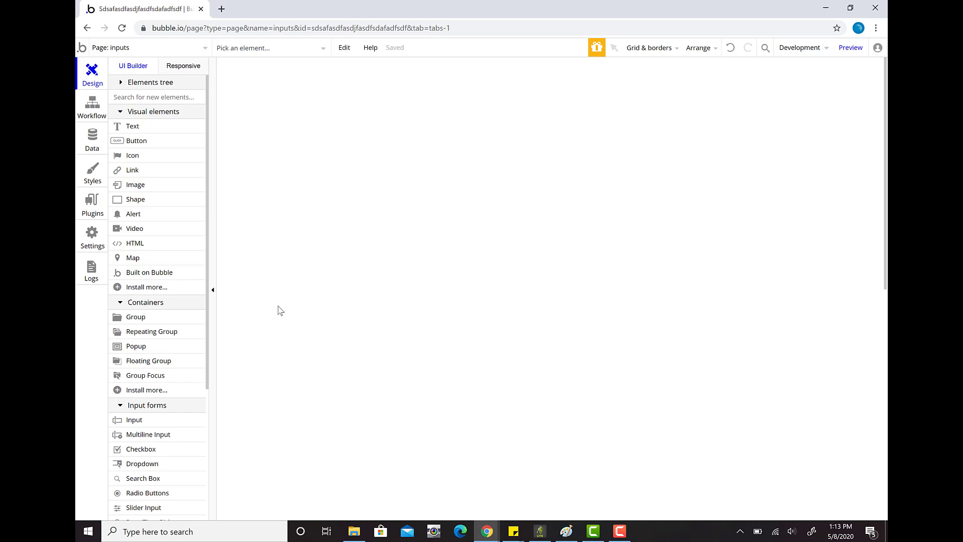
{"action": "left_click", "coordinate": [135, 420]}
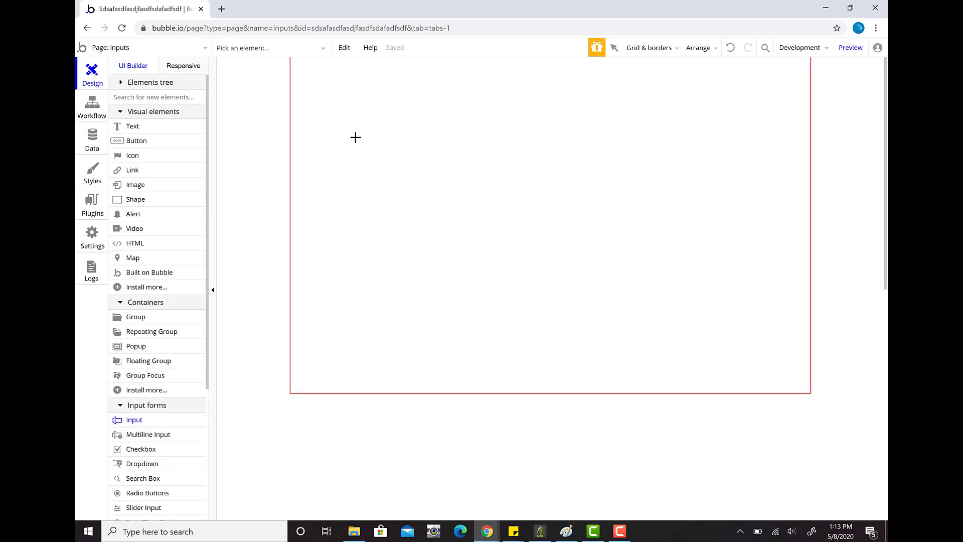
{"action": "double_click", "coordinate": [350, 166]}
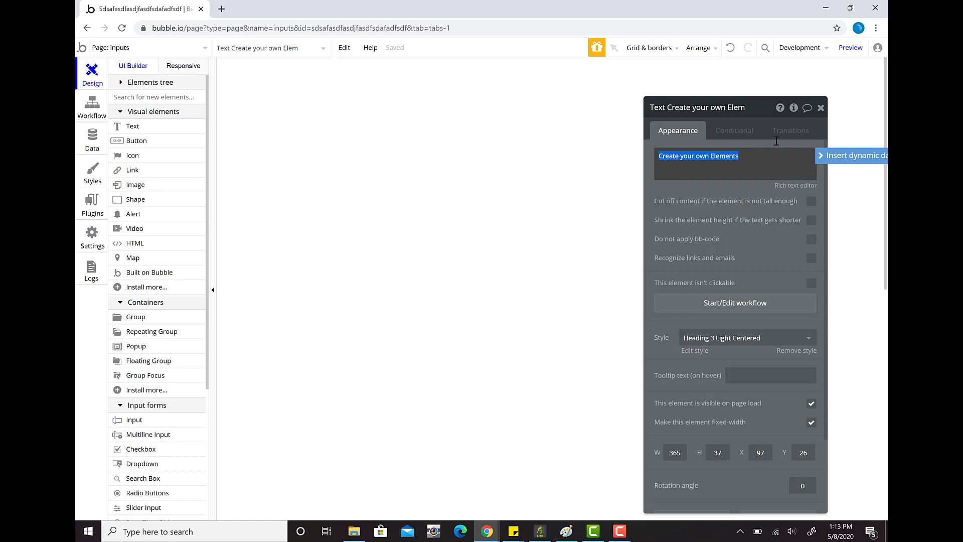
{"action": "left_click", "coordinate": [821, 107]}
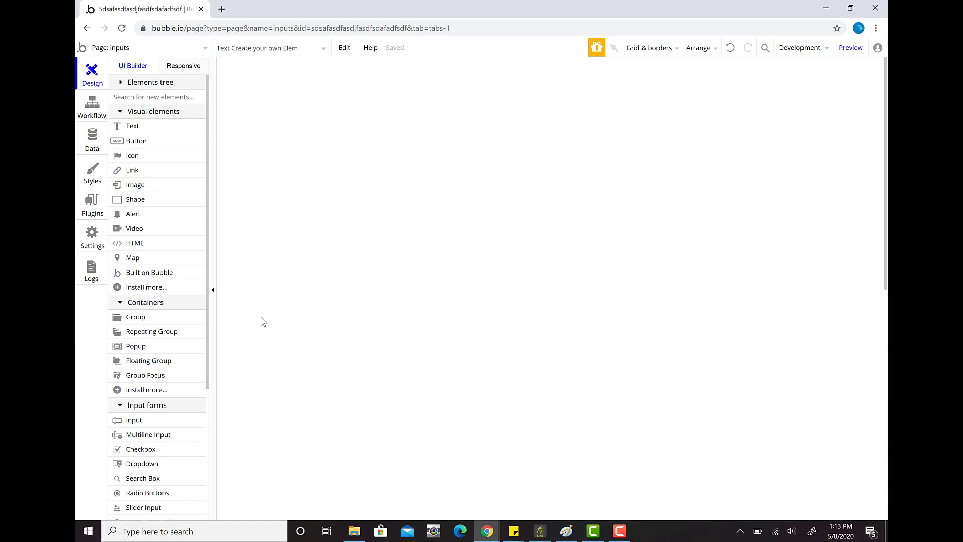
Place two default-size input fields on the page, one directly below the other with matching left edges
{"action": "left_click", "coordinate": [136, 423]}
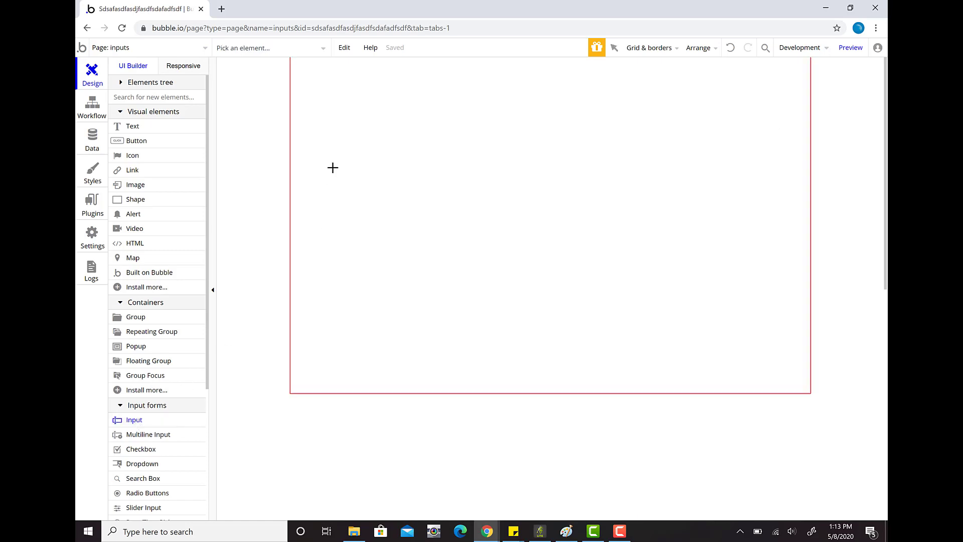
{"action": "left_click", "coordinate": [350, 109]}
{"action": "left_click", "coordinate": [134, 421]}
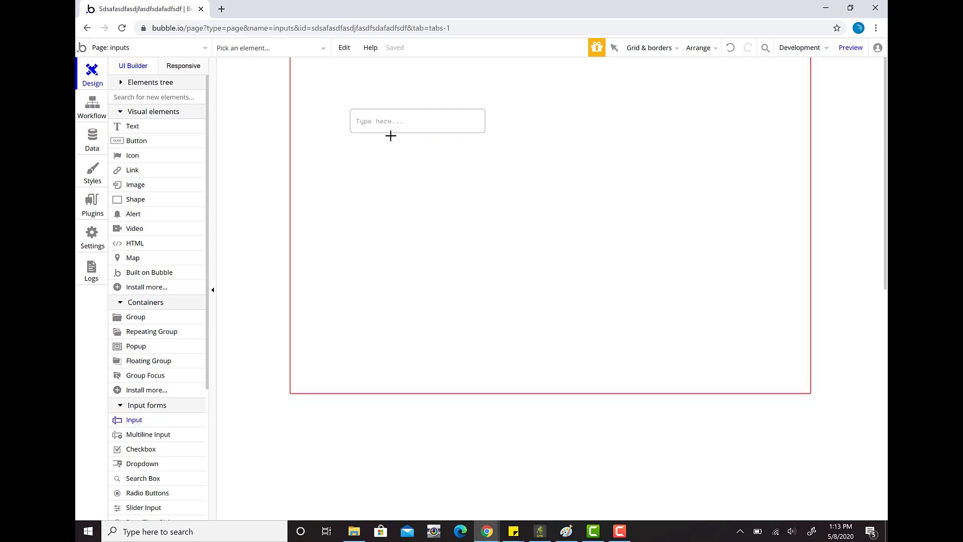
{"action": "left_click", "coordinate": [354, 141]}
{"action": "mouse_move", "coordinate": [411, 151]}
{"action": "left_mouse_down"}
{"action": "mouse_move", "coordinate": [402, 150]}
{"action": "mouse_move", "coordinate": [410, 151]}
{"action": "left_mouse_up"}
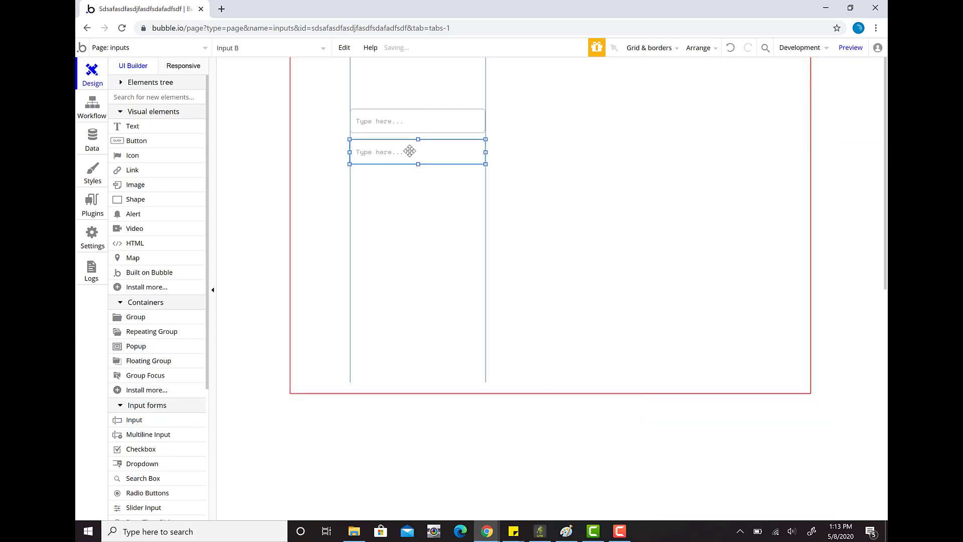
{"action": "double_click", "coordinate": [410, 151]}
Add a third input field below the other two, sized about 250 by 44 and aligned with them at X 110, Y 213
{"action": "left_click", "coordinate": [135, 420]}
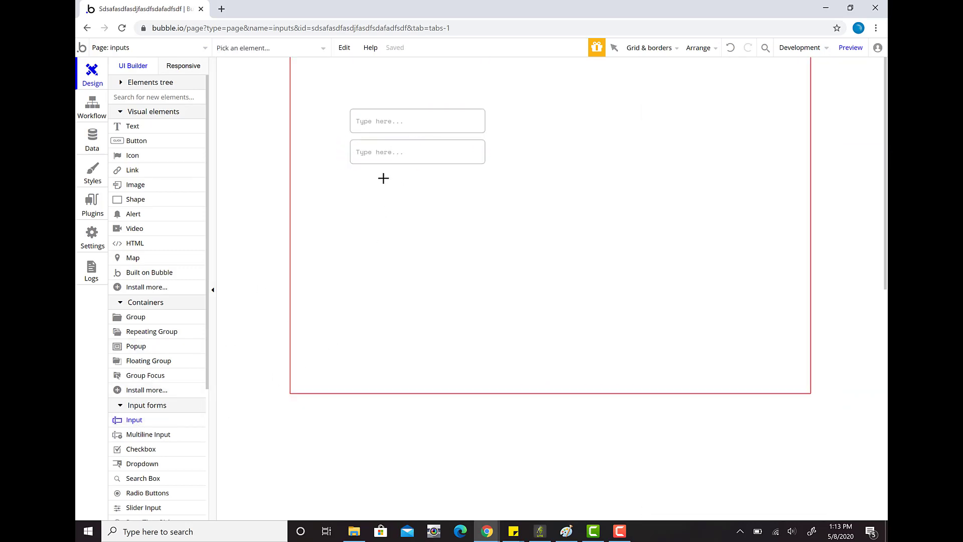
{"action": "left_click", "coordinate": [359, 186]}
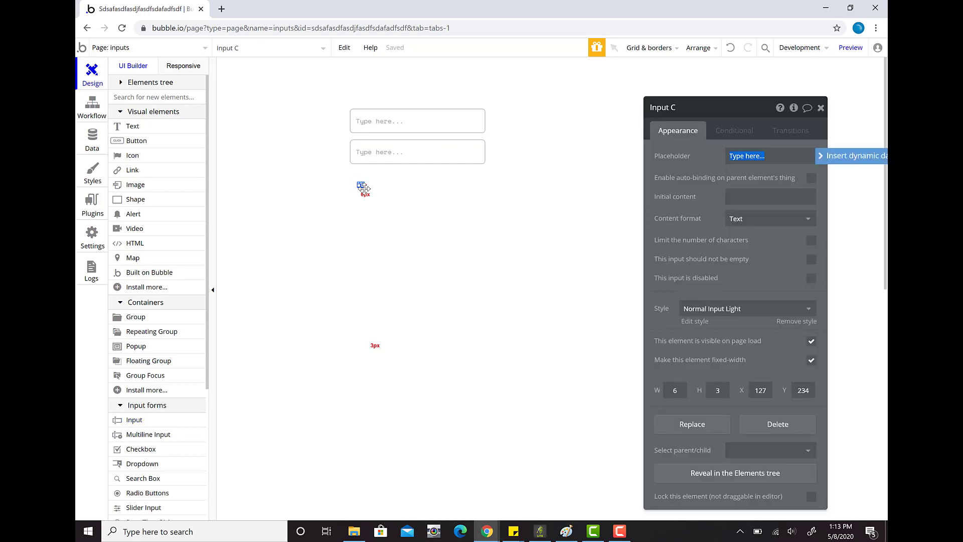
{"action": "left_click_drag", "start_coordinate": [364, 188], "coordinate": [478, 230]}
{"action": "left_click_drag", "start_coordinate": [414, 185], "coordinate": [486, 210]}
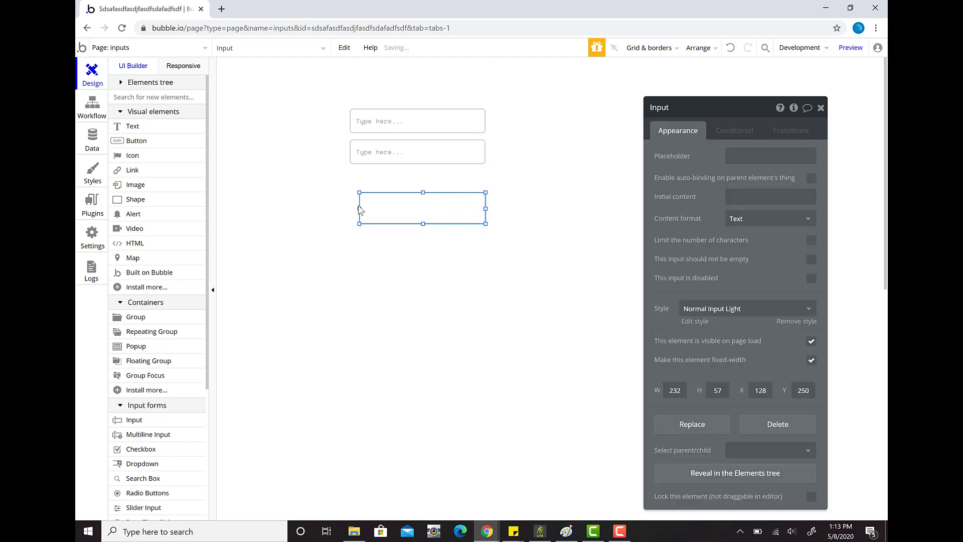
{"action": "left_click_drag", "start_coordinate": [360, 209], "coordinate": [348, 208]}
{"action": "left_click_drag", "start_coordinate": [418, 224], "coordinate": [447, 185]}
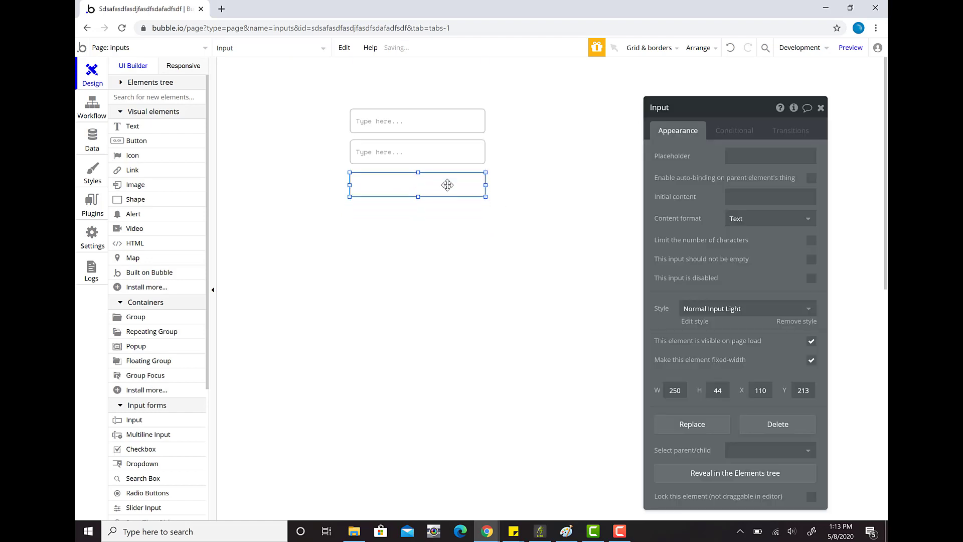
Give the third input the placeholder "Email" and set its content format to Email
{"action": "left_click", "coordinate": [754, 158]}
{"action": "type", "text": "Email"}
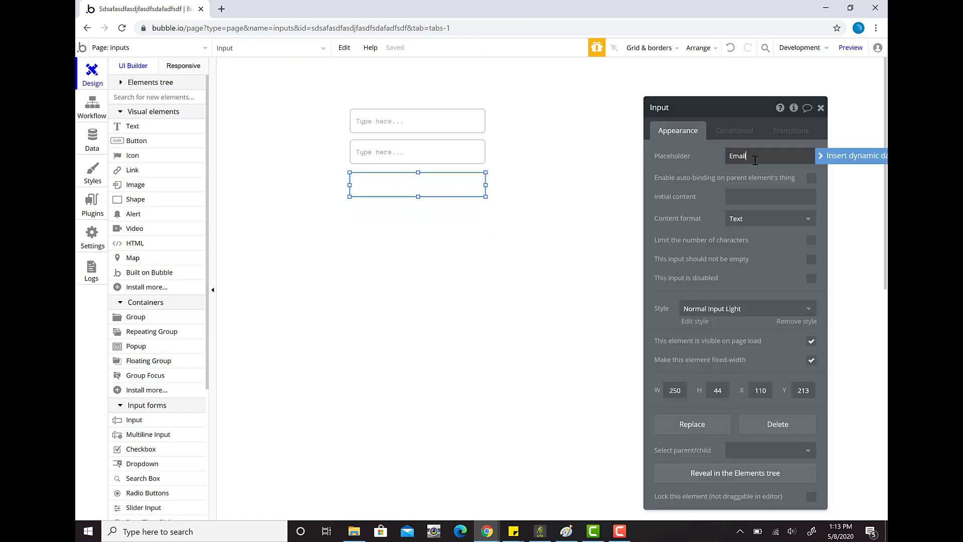
{"action": "left_click", "coordinate": [755, 220]}
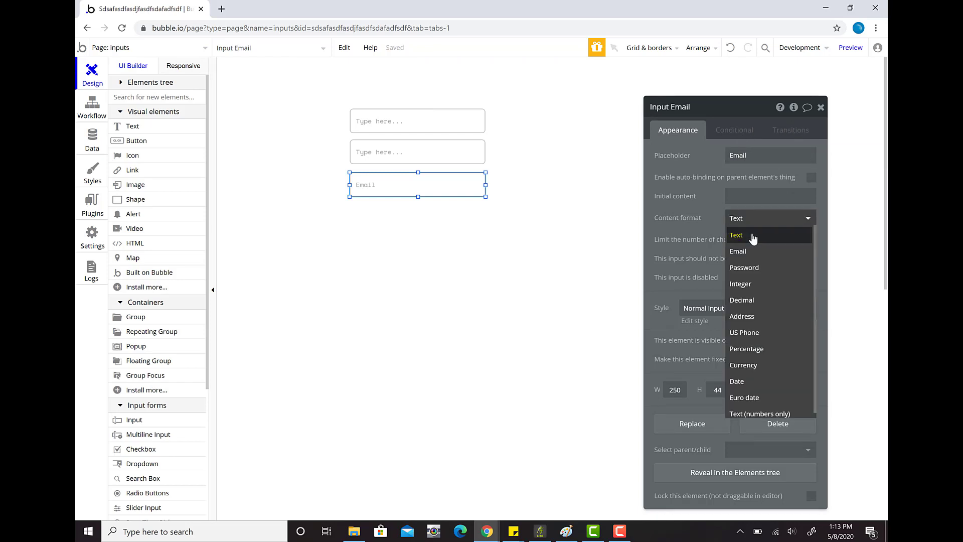
{"action": "left_click", "coordinate": [750, 253]}
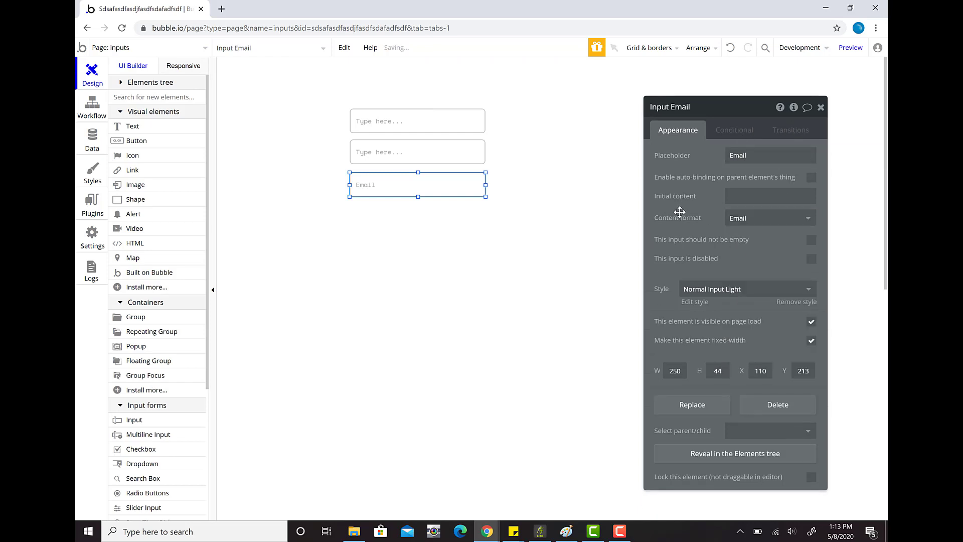
Change the middle input's placeholder to "Last name"
{"action": "left_click", "coordinate": [402, 160]}
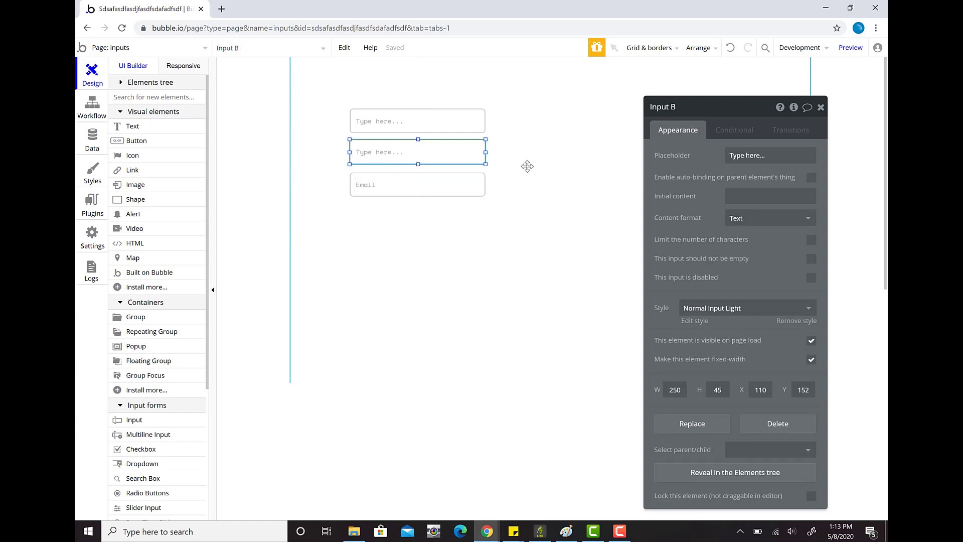
{"action": "left_click", "coordinate": [770, 157]}
{"action": "type", "text": "Last name"}
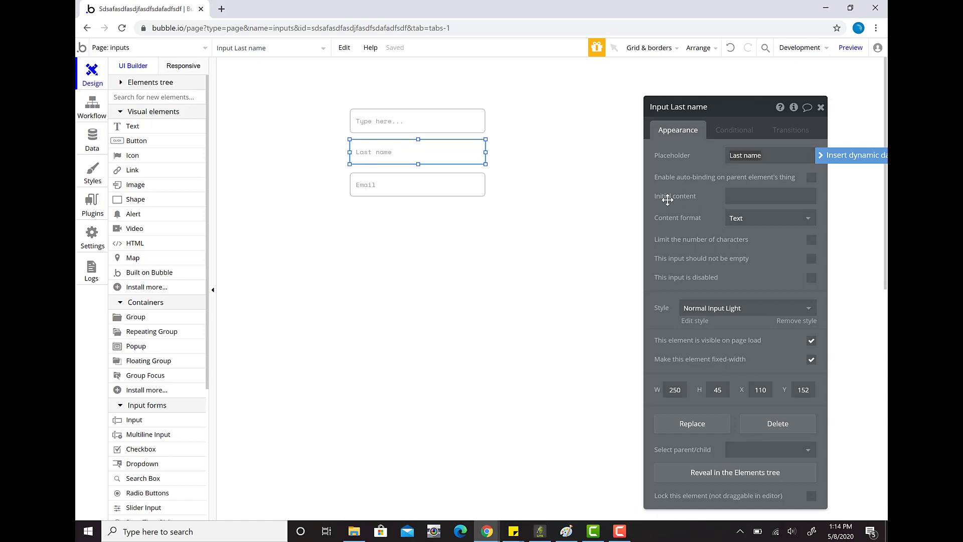
Change the top input's placeholder to "First Name" and close its properties
{"action": "left_click", "coordinate": [459, 130]}
{"action": "left_click", "coordinate": [742, 153]}
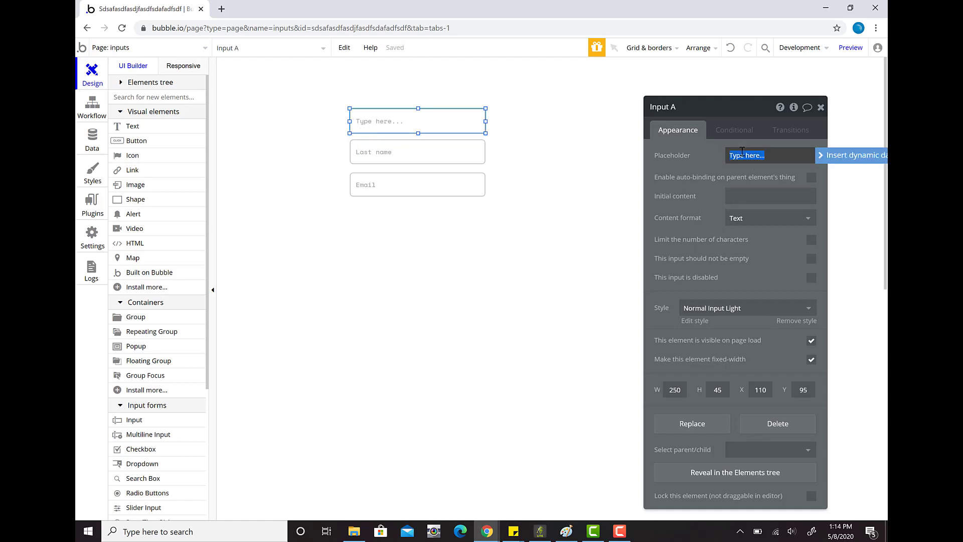
{"action": "type", "text": "Fis"}
{"action": "key", "text": "BackSpace"}
{"action": "type", "text": "rst Name"}
{"action": "left_click", "coordinate": [681, 259]}
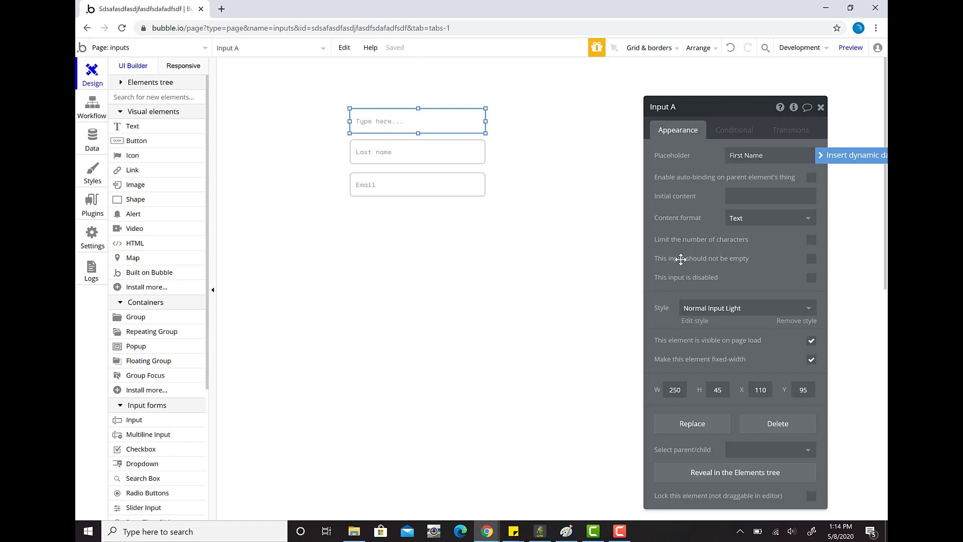
{"action": "left_click", "coordinate": [821, 107]}
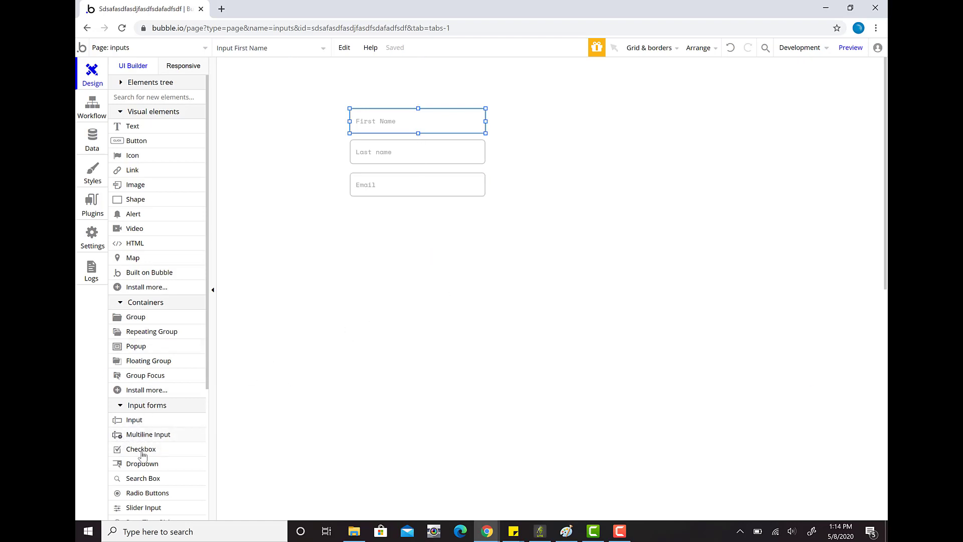
Add a dropdown below the Email input and align it with the inputs at X 110, Y 279
{"action": "left_click", "coordinate": [143, 470]}
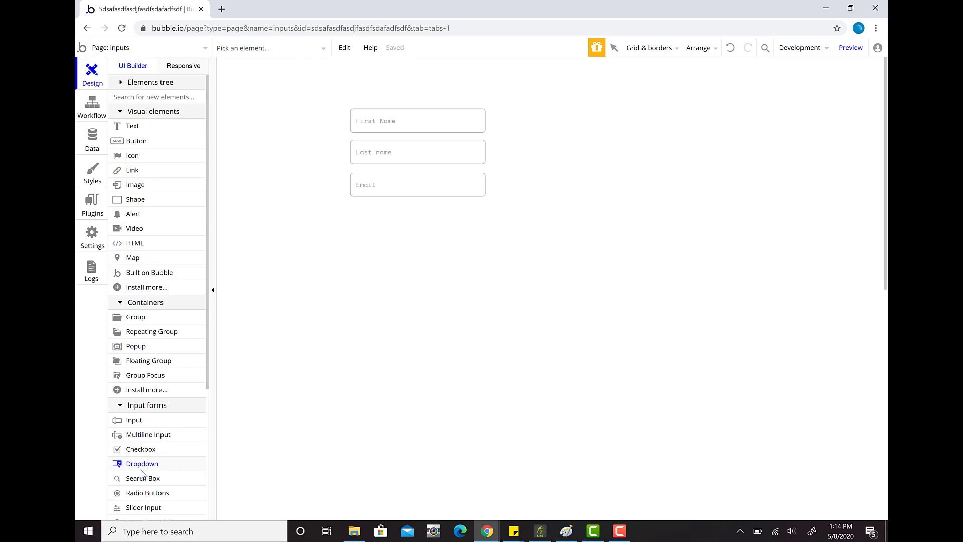
{"action": "left_click", "coordinate": [360, 208]}
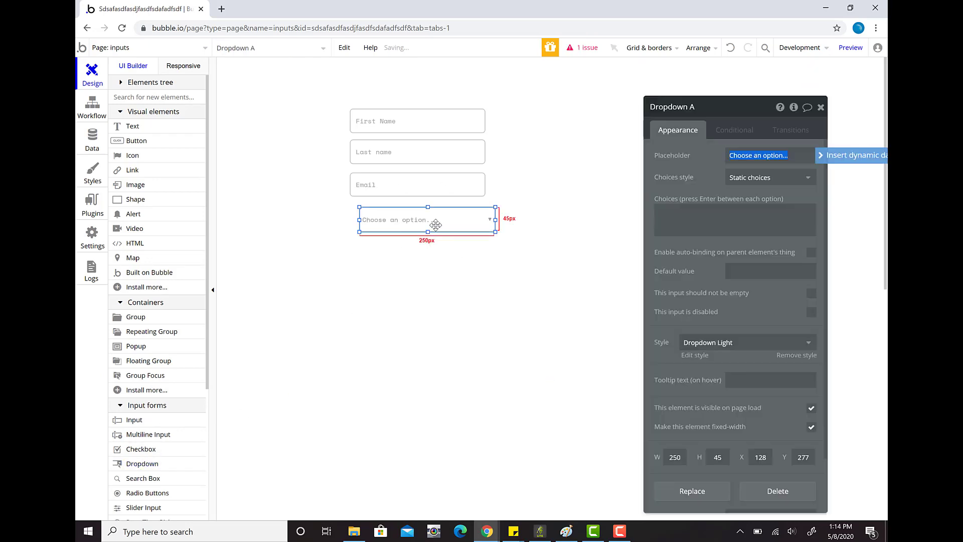
{"action": "left_click_drag", "start_coordinate": [430, 221], "coordinate": [426, 224]}
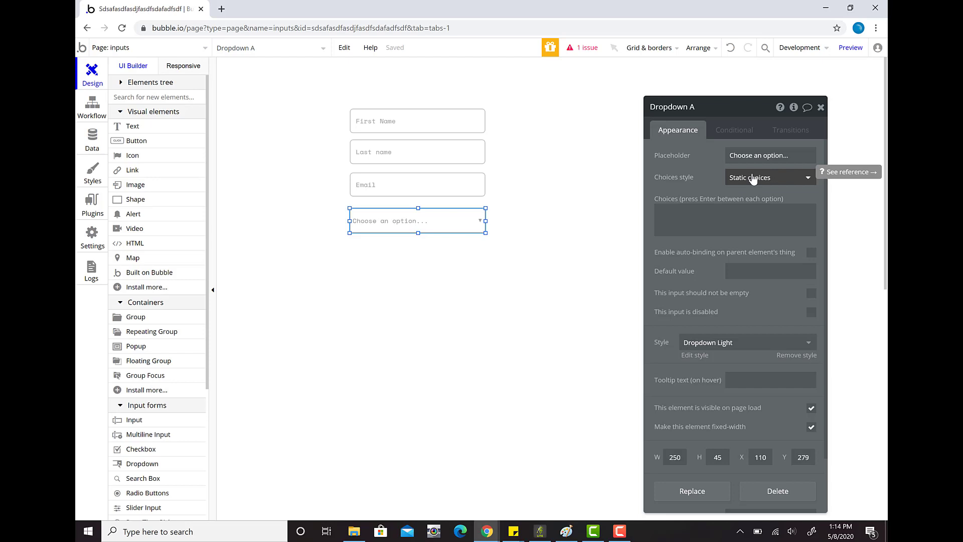
Enter Location 1, Location 2 and Comic Con as the dropdown's static choices
{"action": "left_click", "coordinate": [716, 218]}
{"action": "type", "text": "Location 1"}
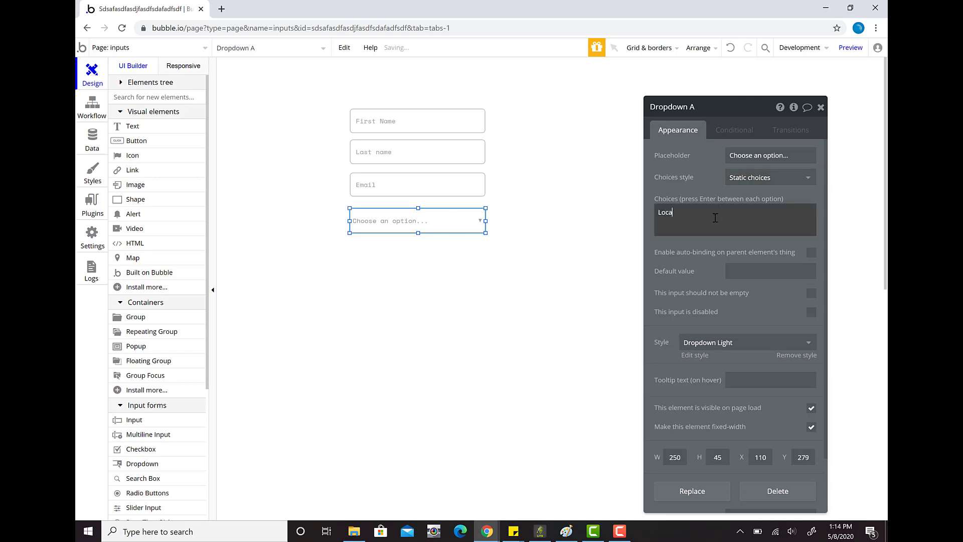
{"action": "key", "text": "Return"}
{"action": "type", "text": "Location 2"}
{"action": "key", "text": "Return"}
{"action": "type", "text": "Com"}
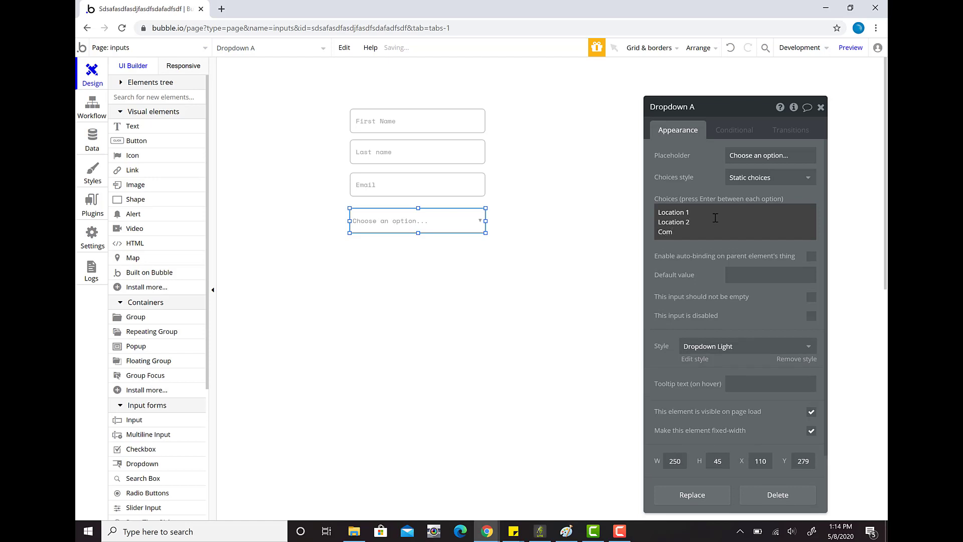
{"action": "type", "text": "ic Con"}
{"action": "left_click", "coordinate": [698, 275]}
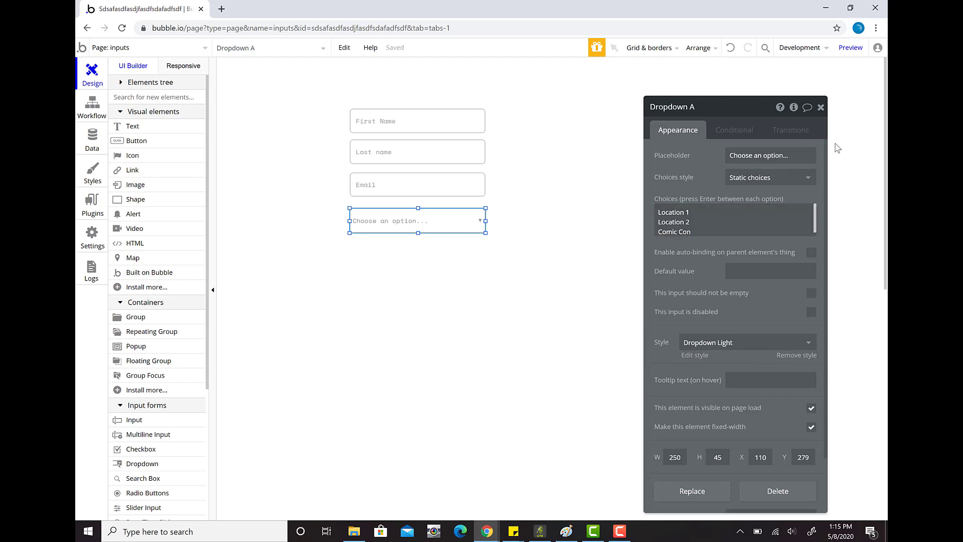
Mark the dropdown as an input that should not be empty, and close its properties
{"action": "mouse_move", "coordinate": [694, 308]}
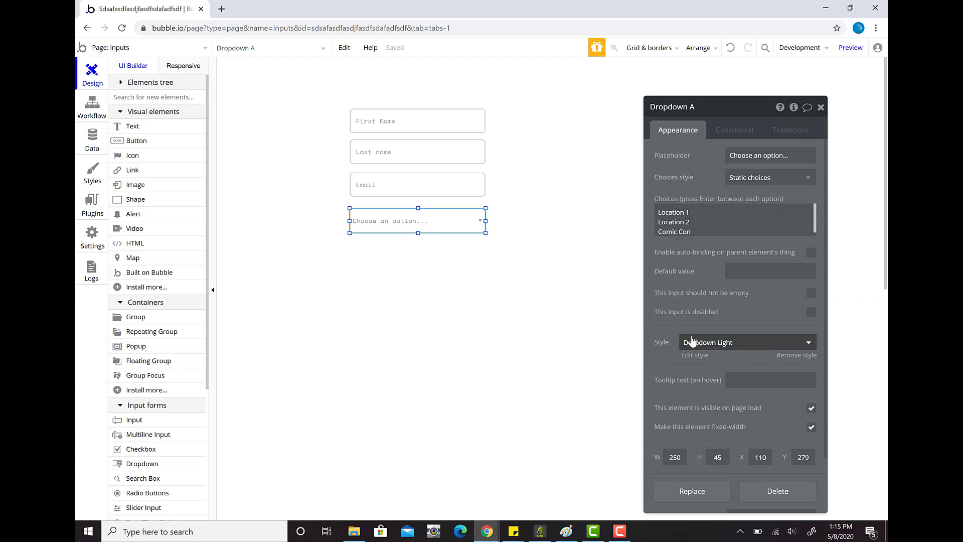
{"action": "mouse_move", "coordinate": [690, 348]}
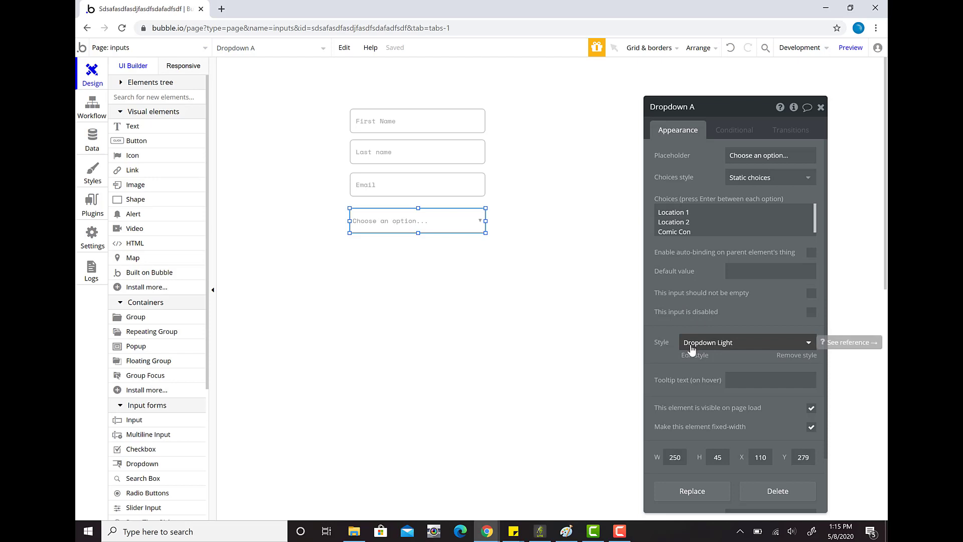
{"action": "left_click", "coordinate": [810, 294]}
{"action": "left_click", "coordinate": [821, 109]}
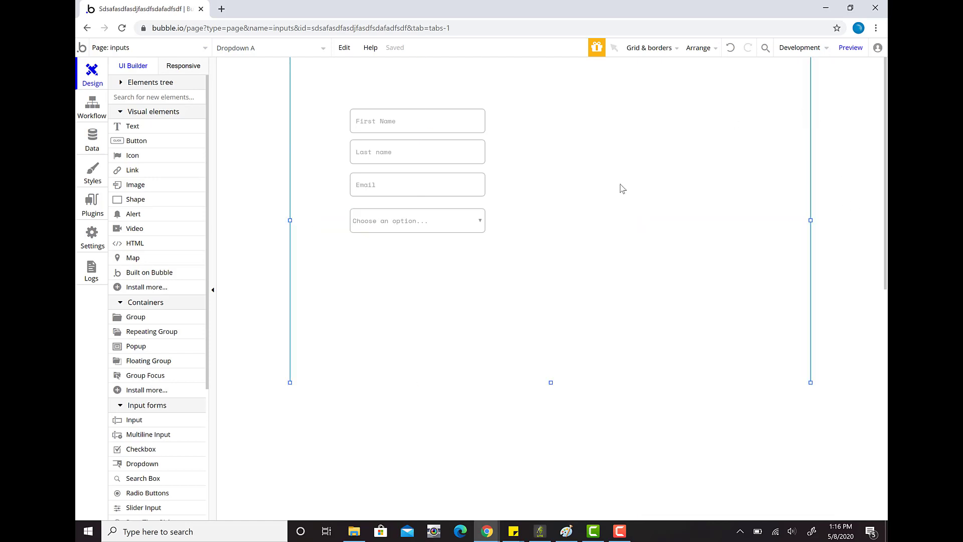
Preview the page and fill in the first name with "asdafsdf" and the last name with "asdfsf"
{"action": "left_click", "coordinate": [850, 53]}
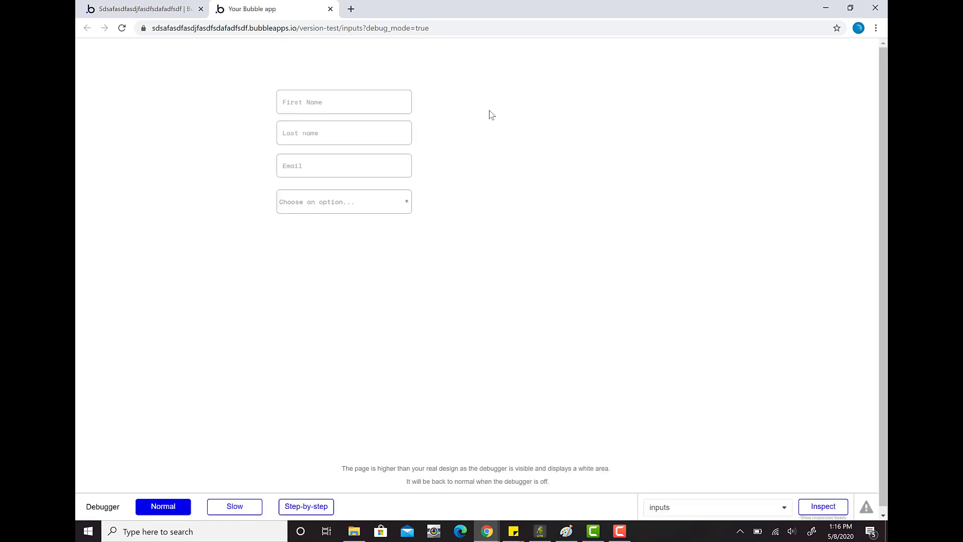
{"action": "left_click", "coordinate": [367, 177]}
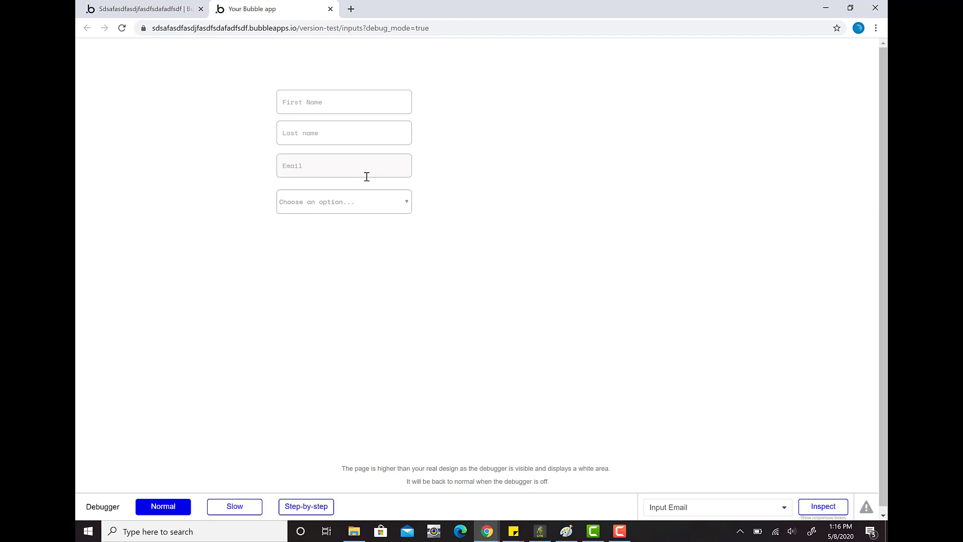
{"action": "left_click", "coordinate": [343, 101]}
{"action": "type", "text": "asdafsdf"}
{"action": "left_click", "coordinate": [311, 134]}
{"action": "type", "text": "asdfsf"}
Fill in the preview form's Email field with a sample e-mail address, including the domain
{"action": "left_click", "coordinate": [314, 166]}
{"action": "type", "text": "asfdsdf"}
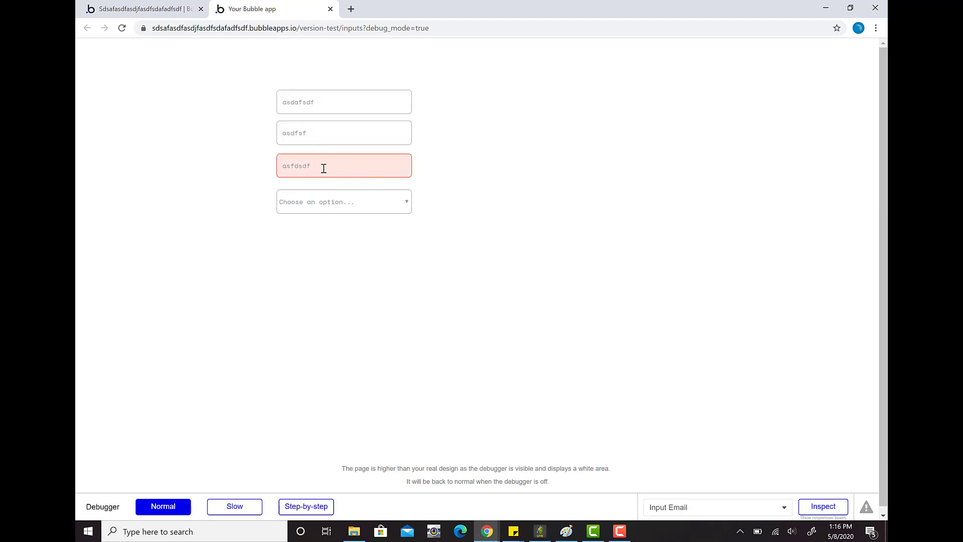
{"action": "mouse_move", "coordinate": [323, 168]}
{"action": "type", "text": "@asdfsadf.cp"}
{"action": "key", "text": "BackSpace"}
{"action": "type", "text": "om"}
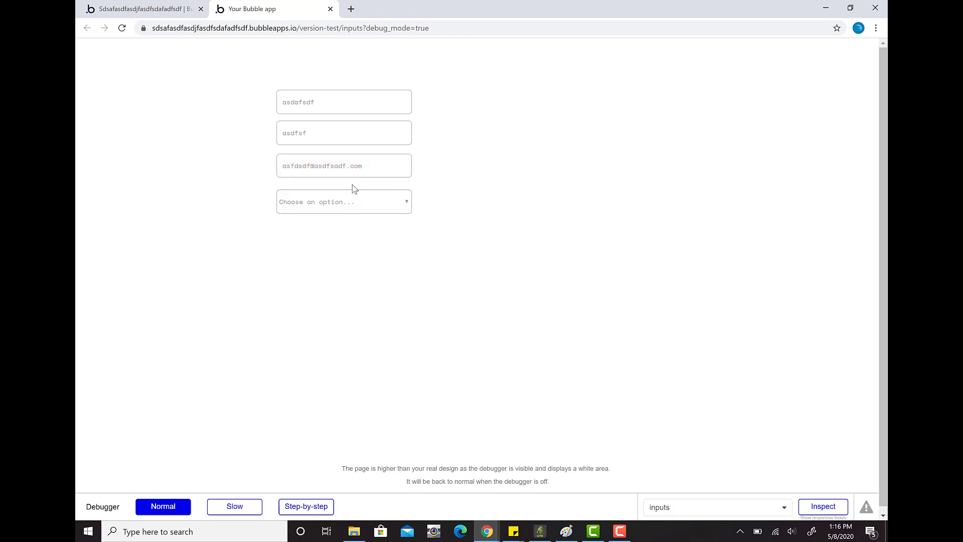
Choose Location 2 in the preview form's dropdown, then return to the editor and close the preview page
{"action": "left_click", "coordinate": [354, 208]}
{"action": "left_click", "coordinate": [354, 209]}
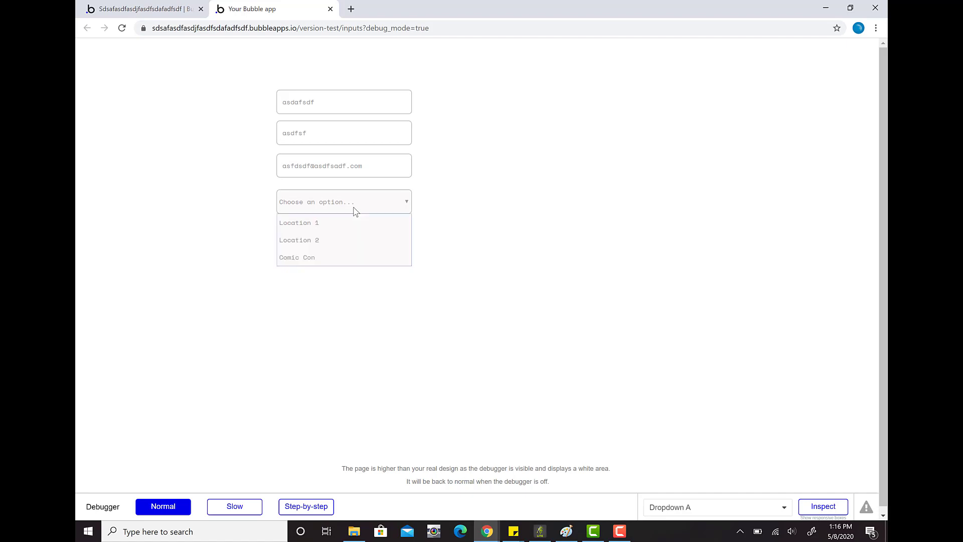
{"action": "left_click", "coordinate": [340, 237]}
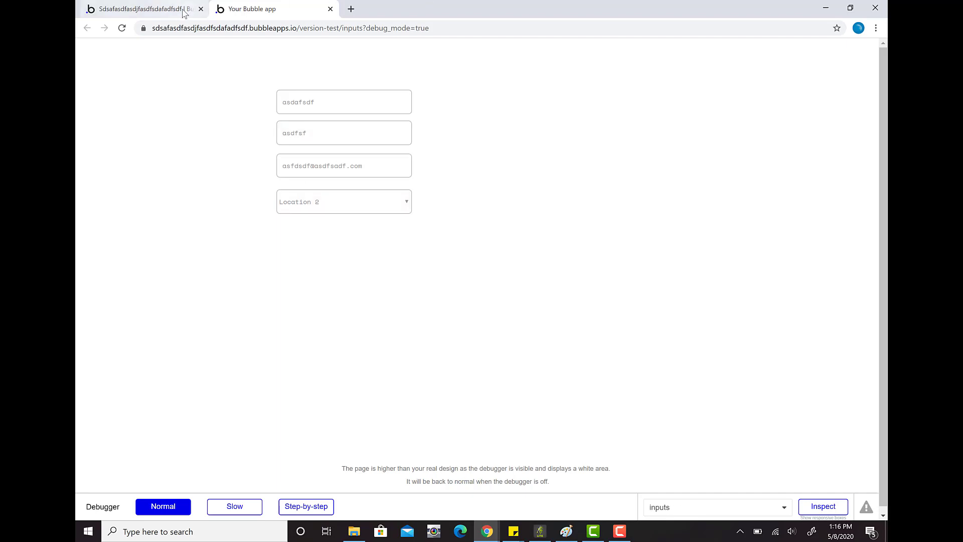
{"action": "left_click", "coordinate": [141, 9]}
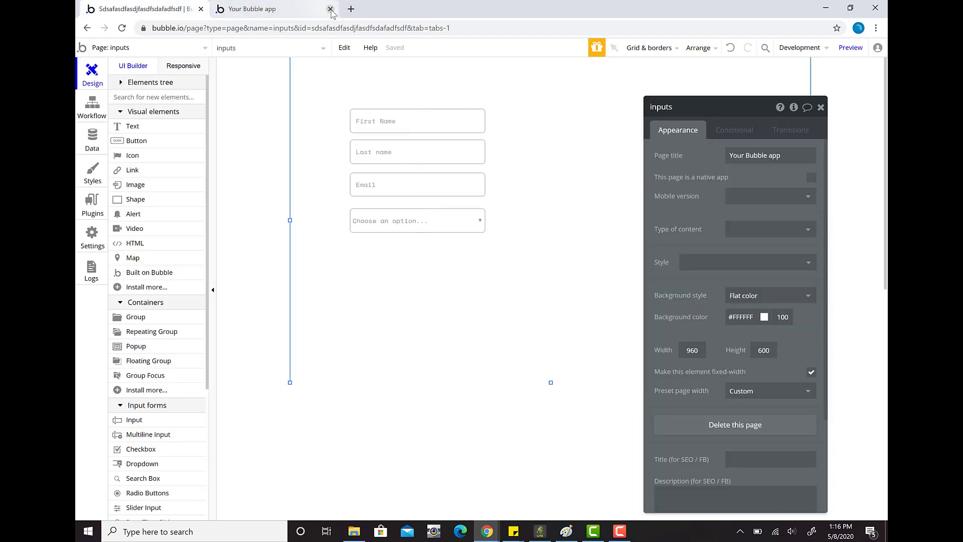
{"action": "left_click", "coordinate": [330, 9]}
Add a button labelled "Save" below the location dropdown, positioned at about X 157, Y 346
{"action": "left_click", "coordinate": [135, 142]}
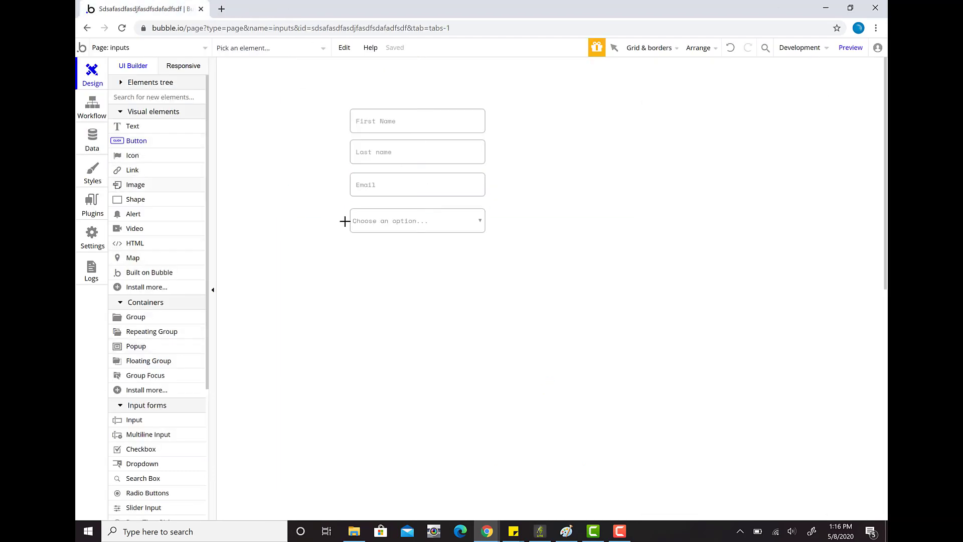
{"action": "left_click", "coordinate": [380, 250]}
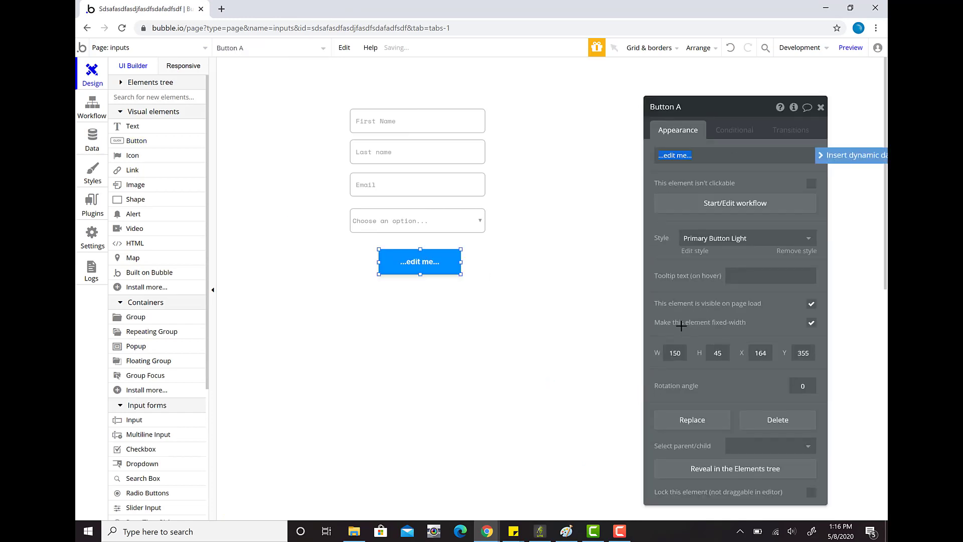
{"action": "type", "text": "Save"}
{"action": "left_click", "coordinate": [821, 107]}
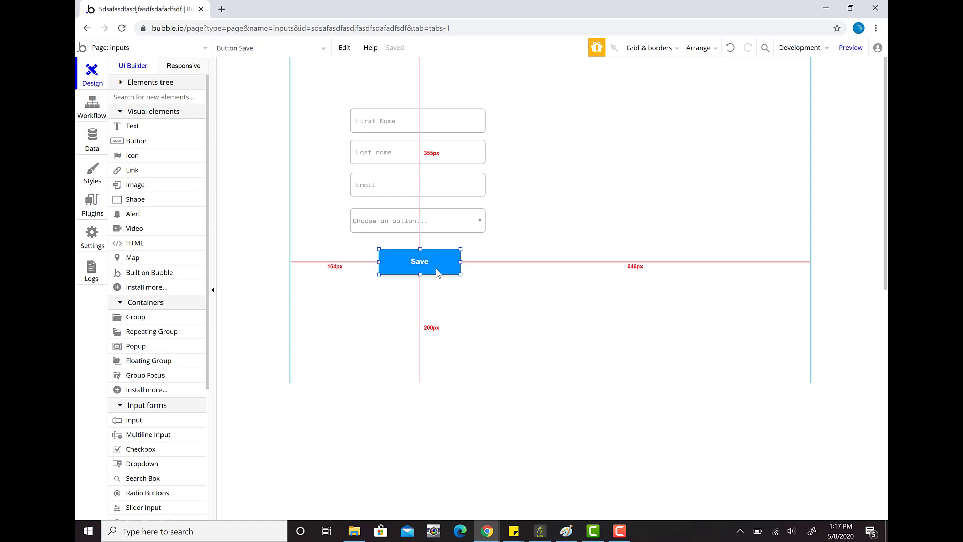
{"action": "left_click_drag", "start_coordinate": [436, 272], "coordinate": [434, 267]}
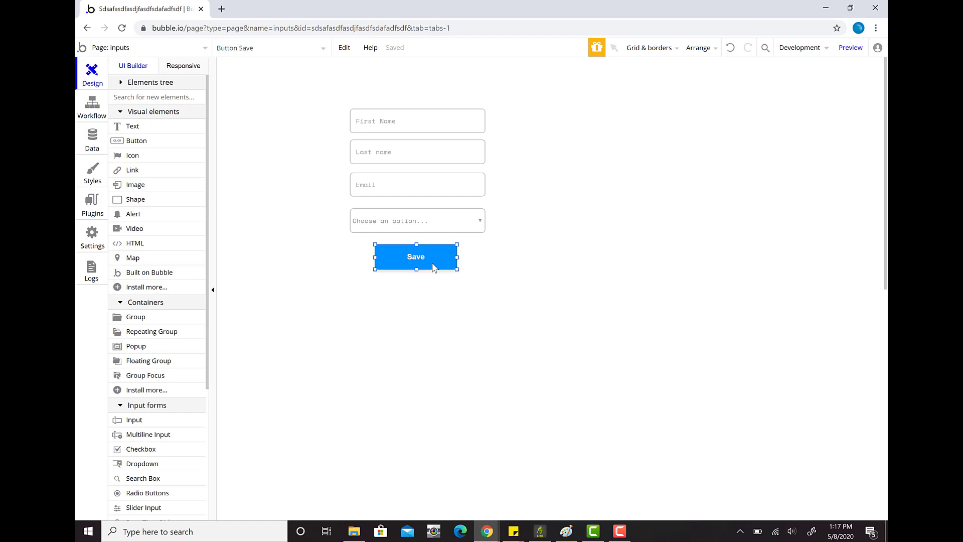
Start a workflow for the Save button and add a "Create a new thing..." action to it
{"action": "double_click", "coordinate": [434, 267]}
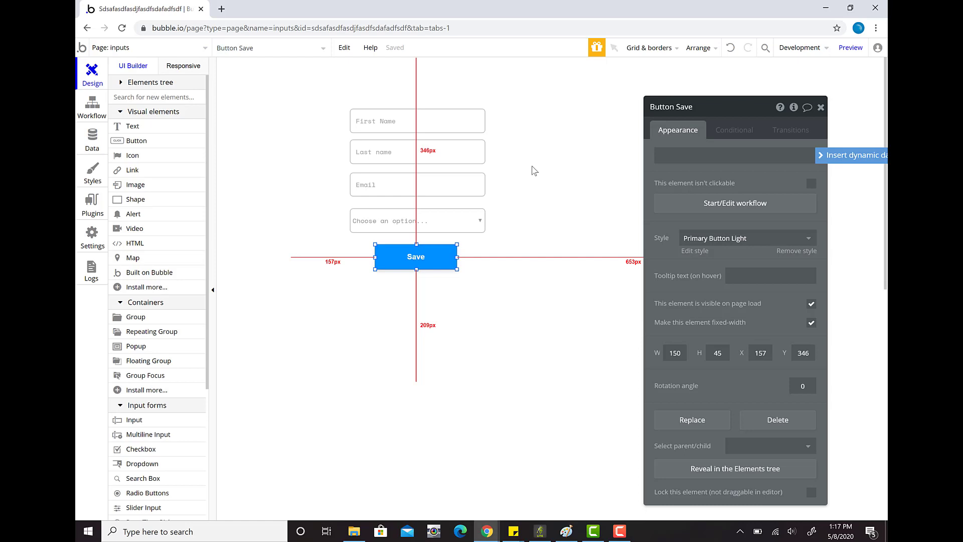
{"action": "left_click", "coordinate": [779, 209]}
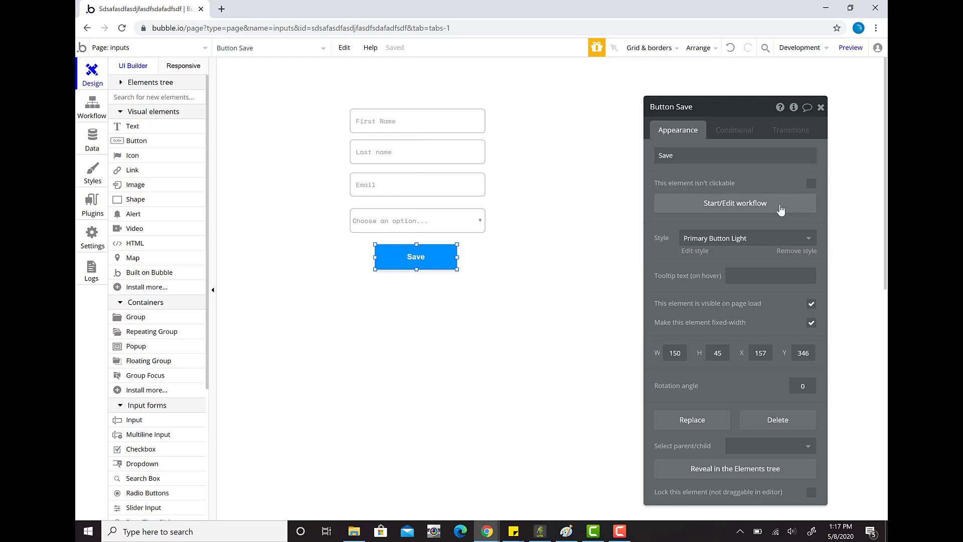
{"action": "left_click", "coordinate": [223, 184]}
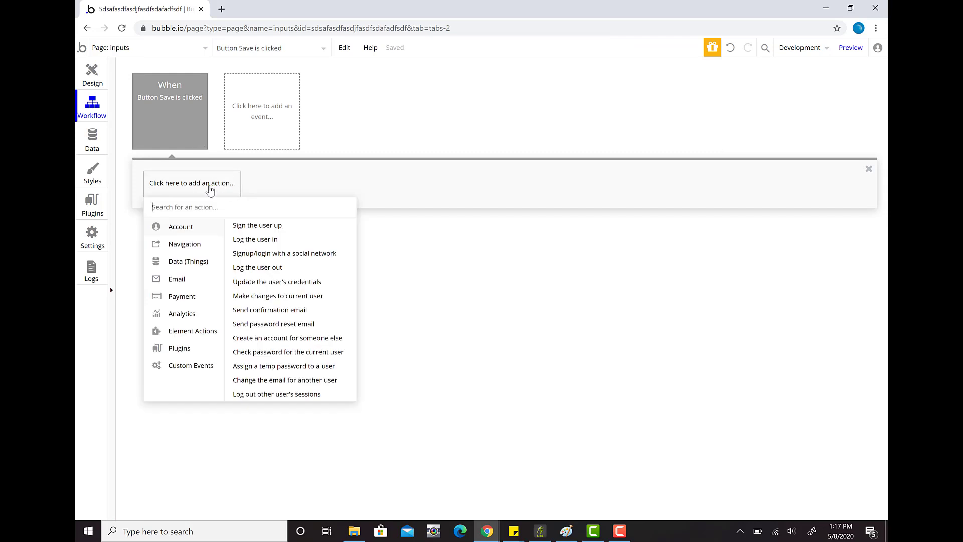
{"action": "mouse_move", "coordinate": [166, 111]}
{"action": "mouse_move", "coordinate": [194, 271]}
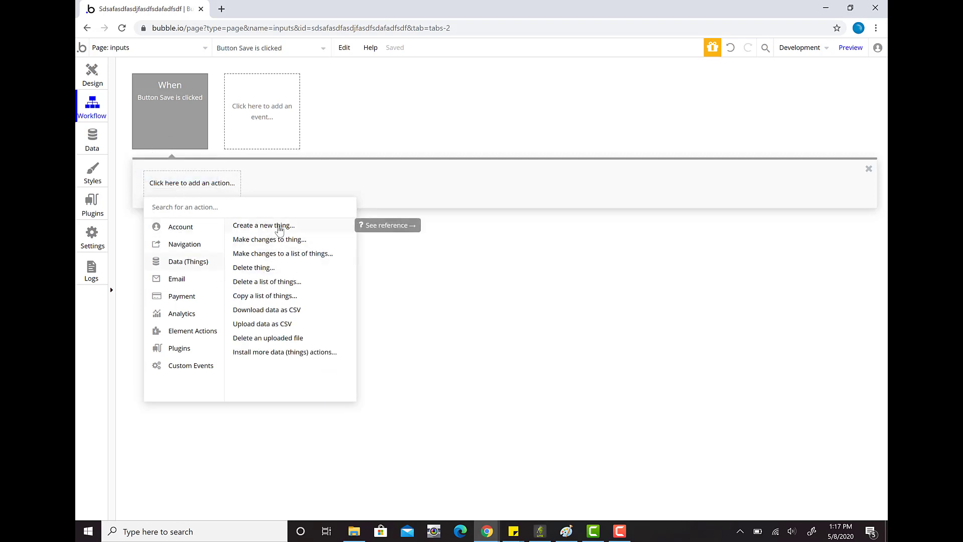
{"action": "left_click", "coordinate": [279, 230]}
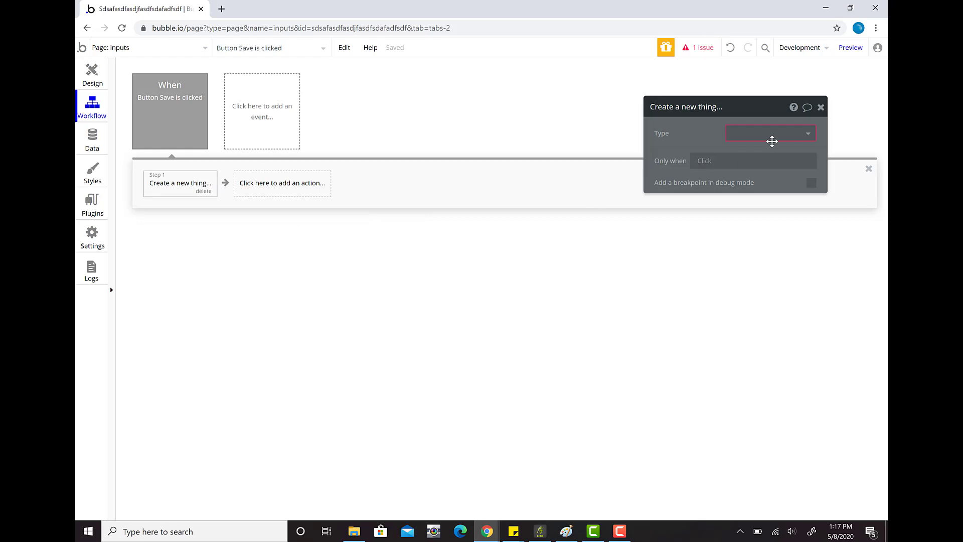
Set the action's type to a newly created data type named "New Client"
{"action": "left_click", "coordinate": [737, 130]}
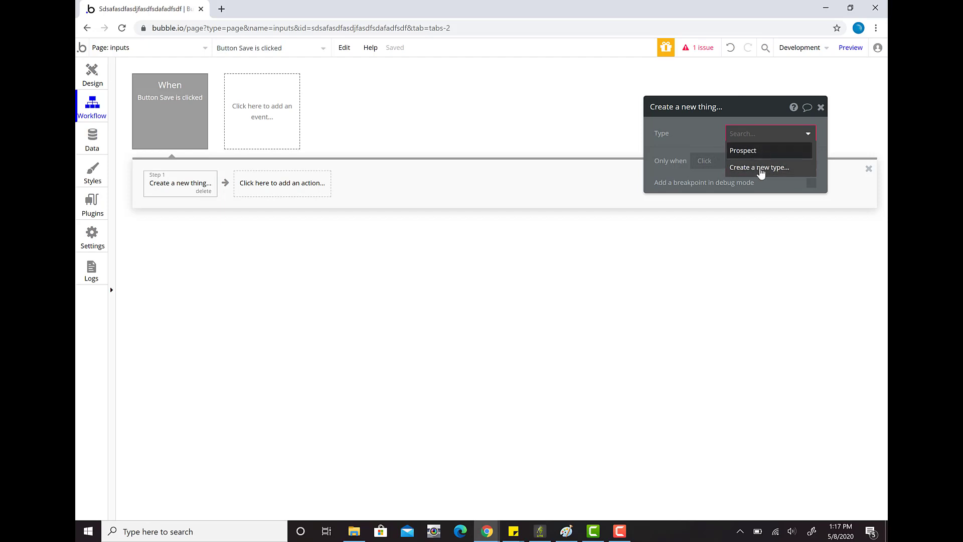
{"action": "left_click", "coordinate": [761, 170]}
{"action": "type", "text": "New CLient"}
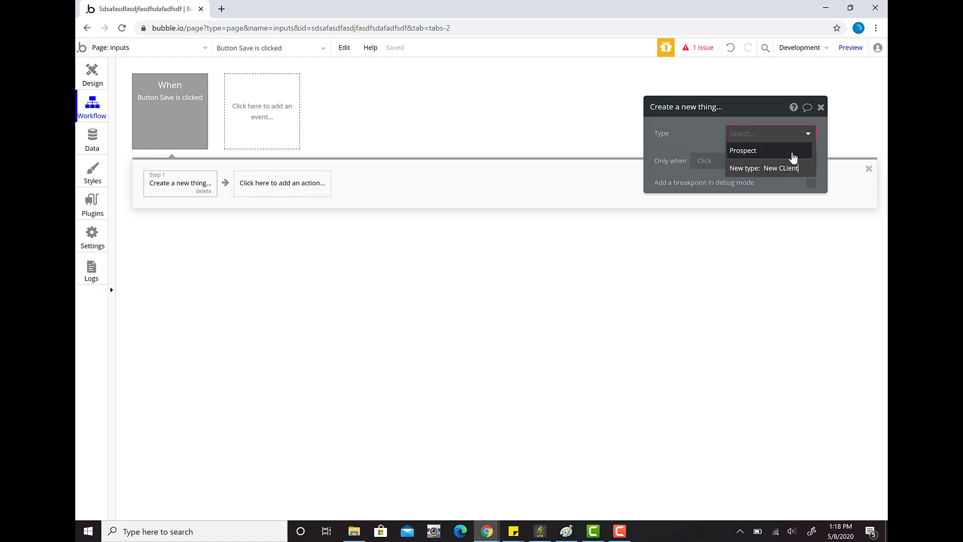
{"action": "key", "text": "BackSpace"}
{"action": "key", "text": "BackSpace"}
{"action": "key", "text": "BackSpace"}
{"action": "key", "text": "BackSpace"}
{"action": "type", "text": "lient"}
{"action": "key", "text": "Return"}
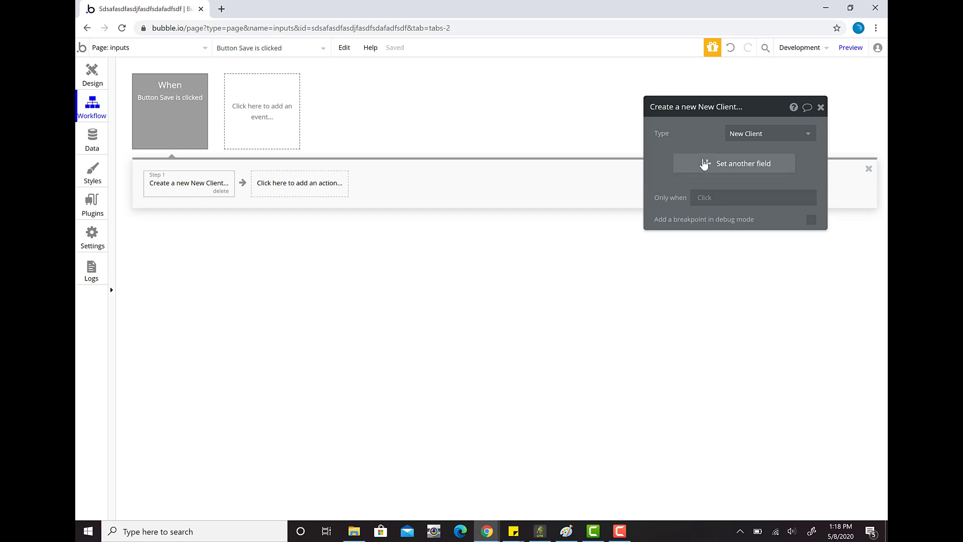
Add a new field named "First Name" of type text to the New Client action
{"action": "left_click", "coordinate": [704, 164]}
{"action": "left_click", "coordinate": [673, 161]}
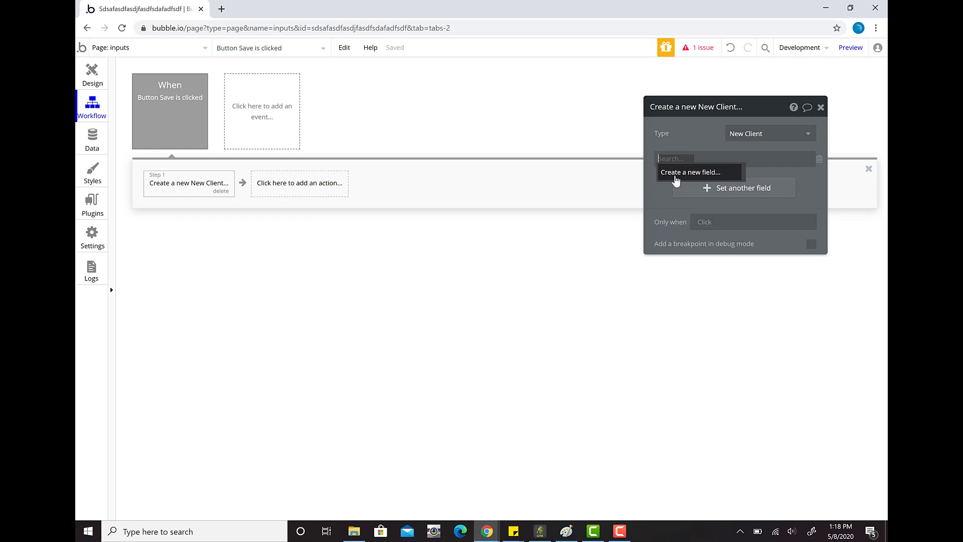
{"action": "left_click", "coordinate": [676, 175]}
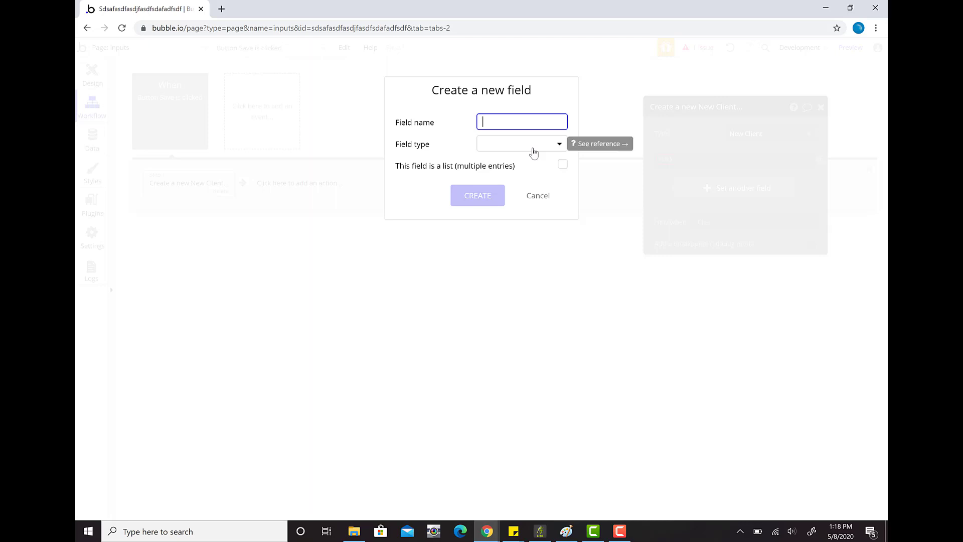
{"action": "type", "text": "First Name"}
{"action": "left_click", "coordinate": [534, 152]}
{"action": "left_click", "coordinate": [520, 166]}
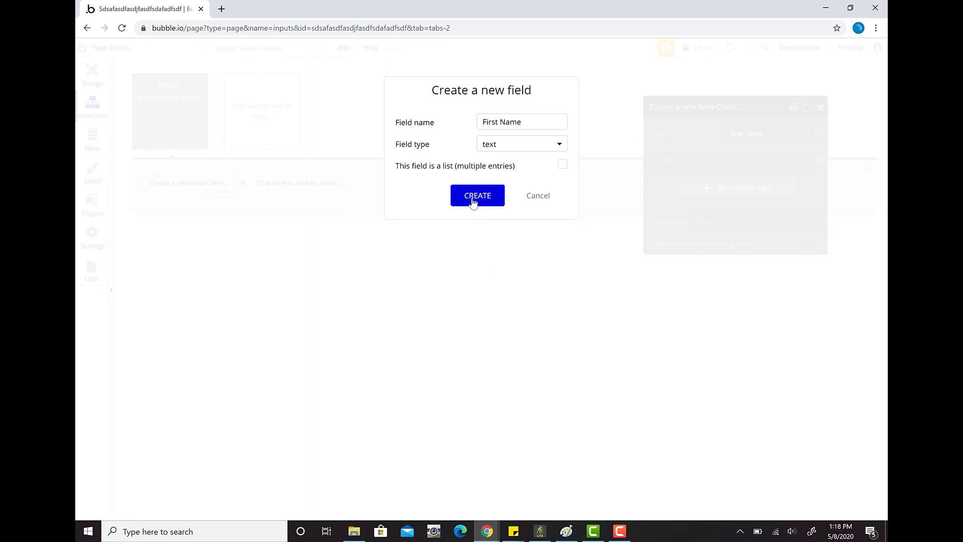
{"action": "left_click", "coordinate": [471, 196]}
Add a new field named "Last Name" of type text to the New Client action
{"action": "left_click", "coordinate": [699, 189]}
{"action": "left_click", "coordinate": [679, 185]}
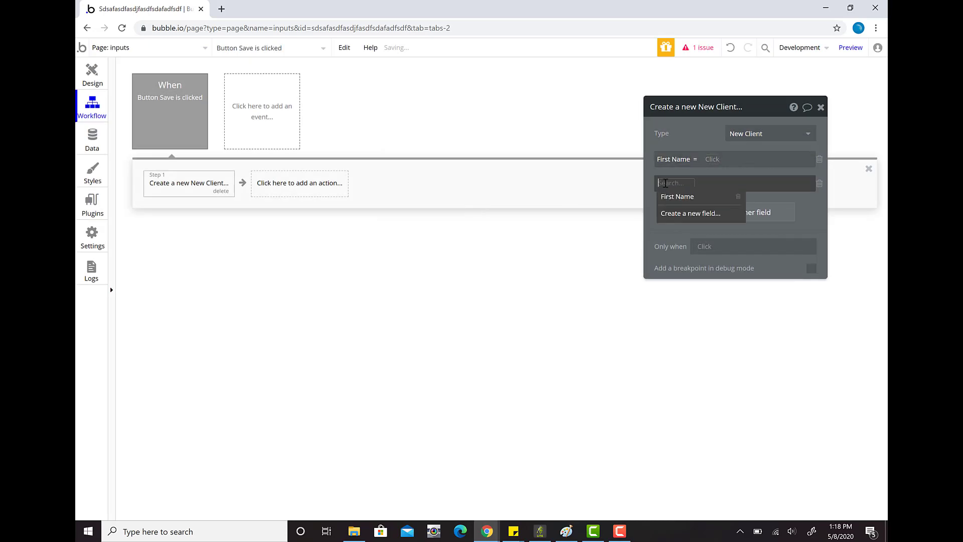
{"action": "left_click", "coordinate": [678, 213]}
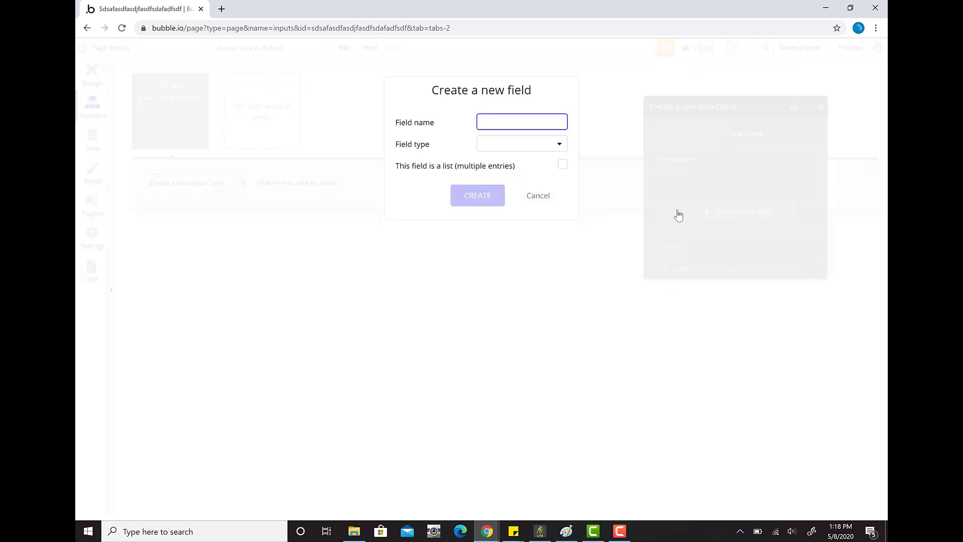
{"action": "type", "text": "Last Name"}
{"action": "left_click", "coordinate": [488, 145]}
{"action": "left_click", "coordinate": [490, 165]}
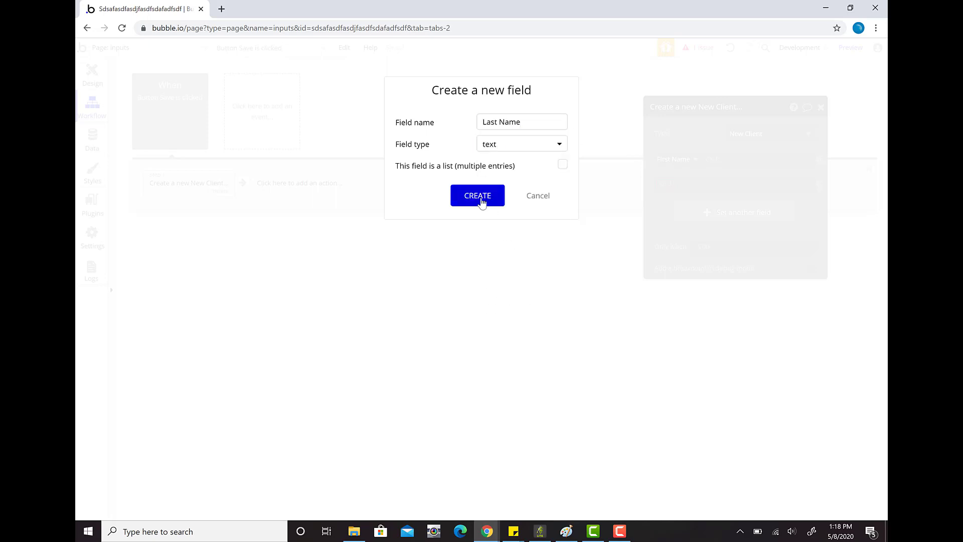
{"action": "left_click", "coordinate": [478, 198]}
Add a new field named "Email Address" of type text to the New Client action
{"action": "left_click", "coordinate": [721, 215]}
{"action": "left_click", "coordinate": [666, 209]}
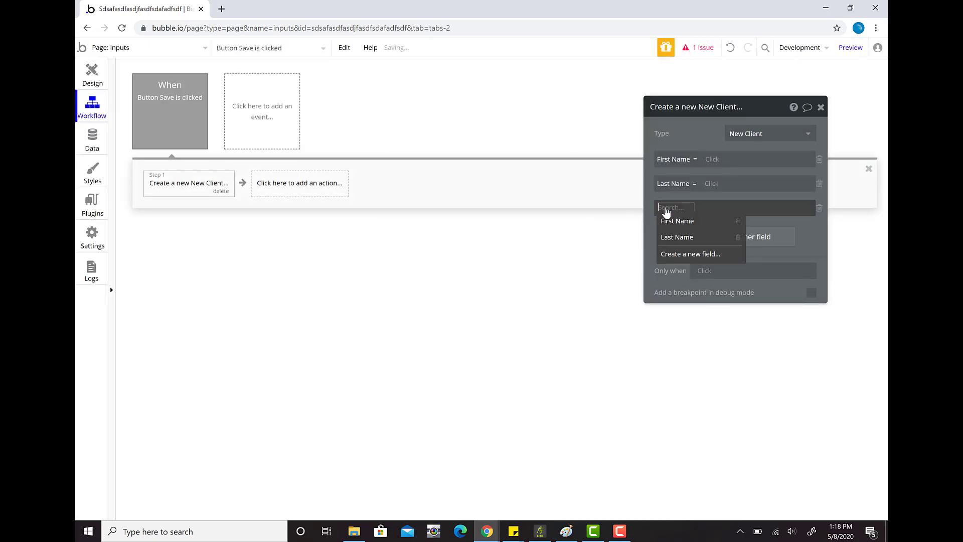
{"action": "type", "text": "Email"}
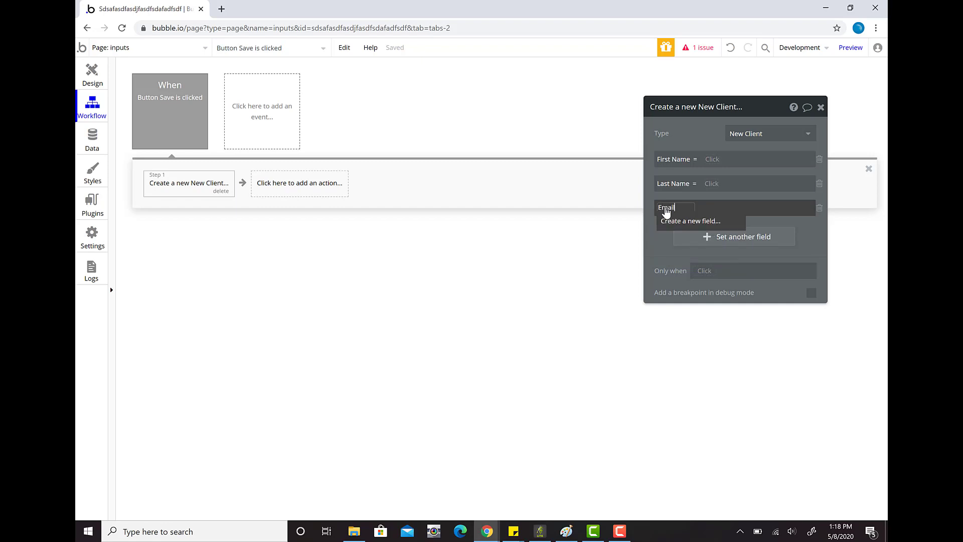
{"action": "type", "text": " Address"}
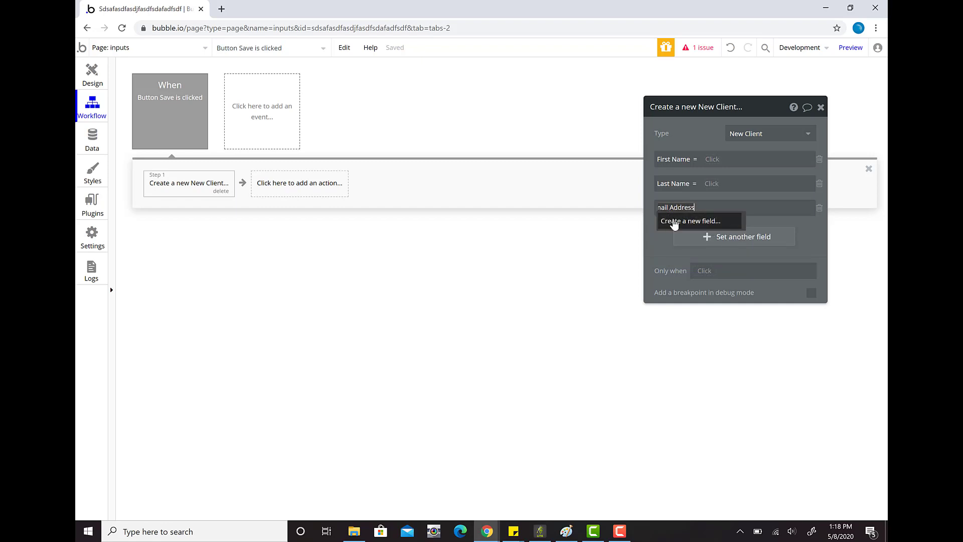
{"action": "left_click", "coordinate": [675, 225]}
{"action": "left_click", "coordinate": [535, 149]}
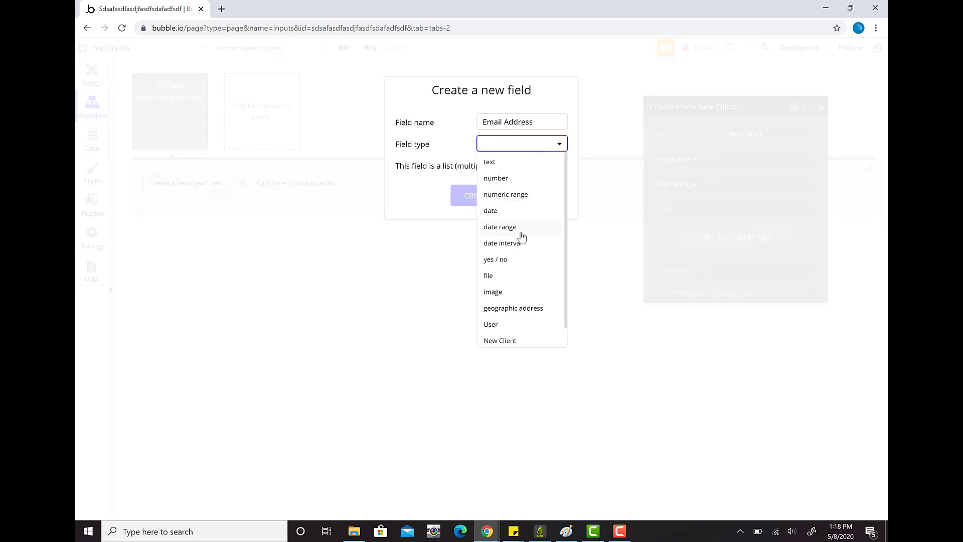
{"action": "left_click", "coordinate": [509, 167]}
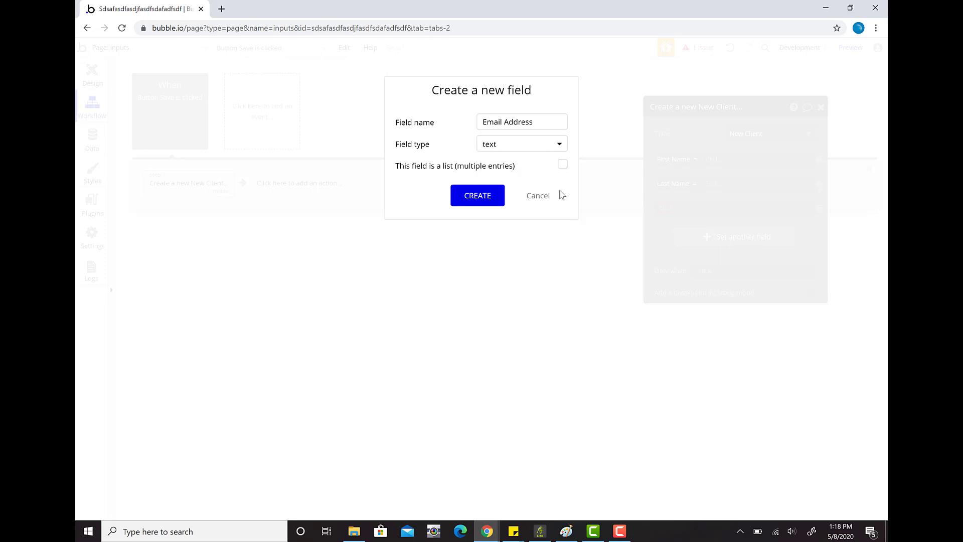
{"action": "left_click", "coordinate": [484, 198]}
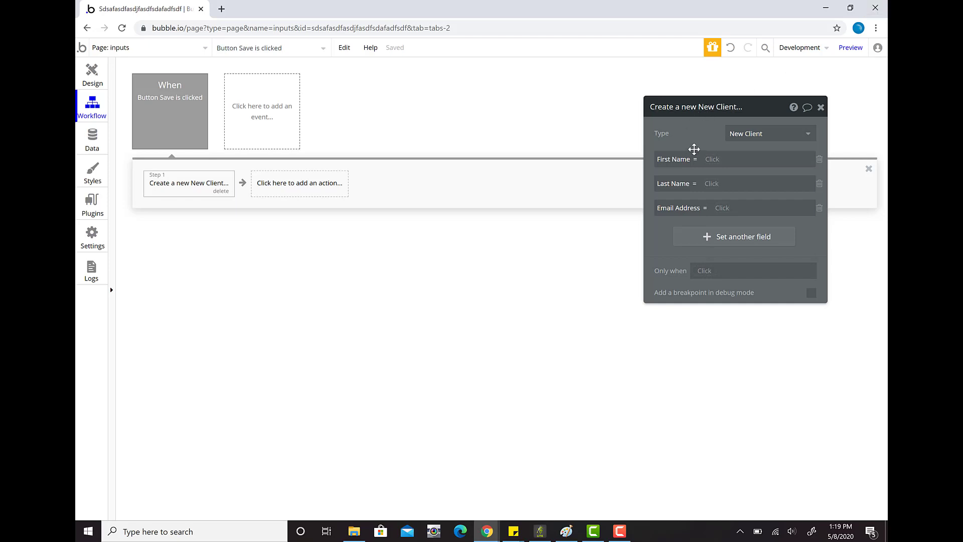
Set First Name to Input First Name's value and Last Name to Input Last name's value
{"action": "left_click", "coordinate": [710, 160]}
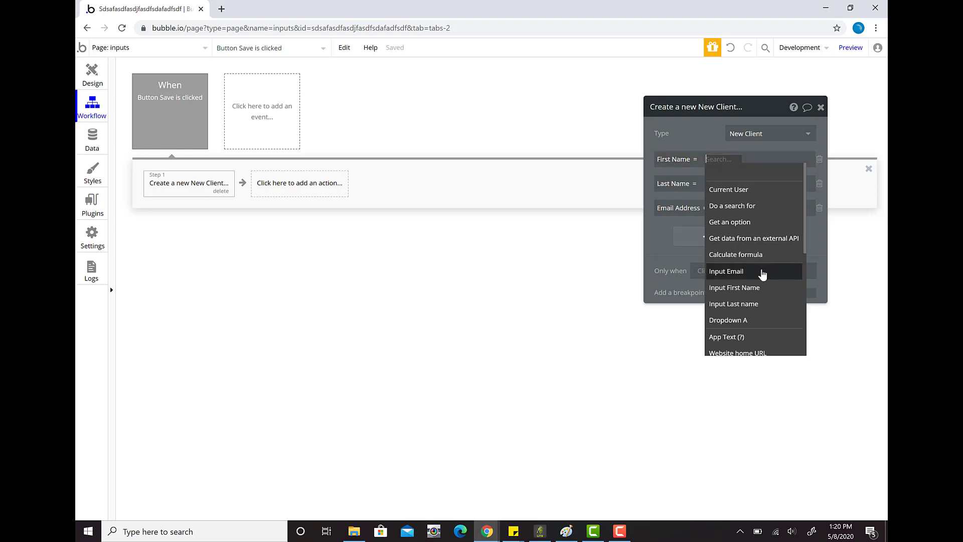
{"action": "left_click", "coordinate": [748, 287]}
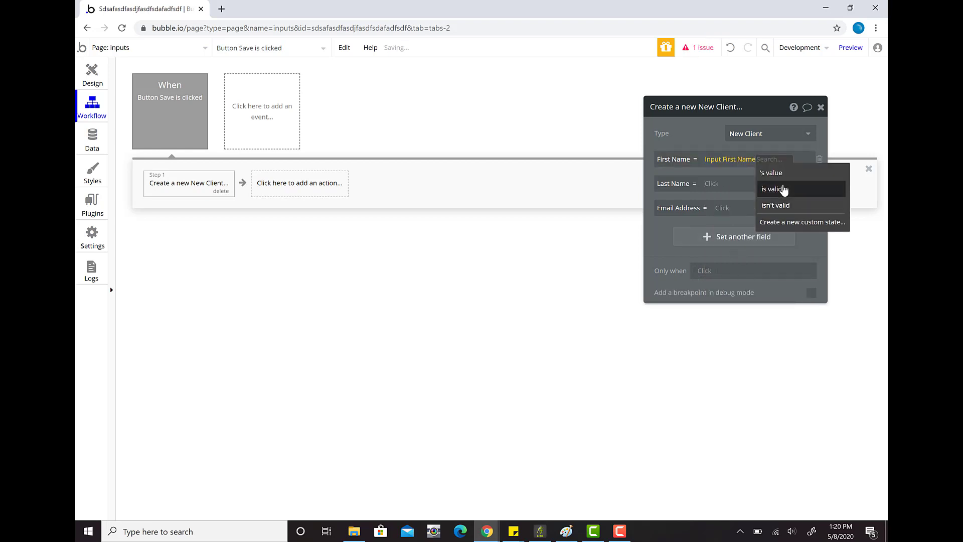
{"action": "left_click", "coordinate": [771, 172]}
{"action": "left_click", "coordinate": [708, 184]}
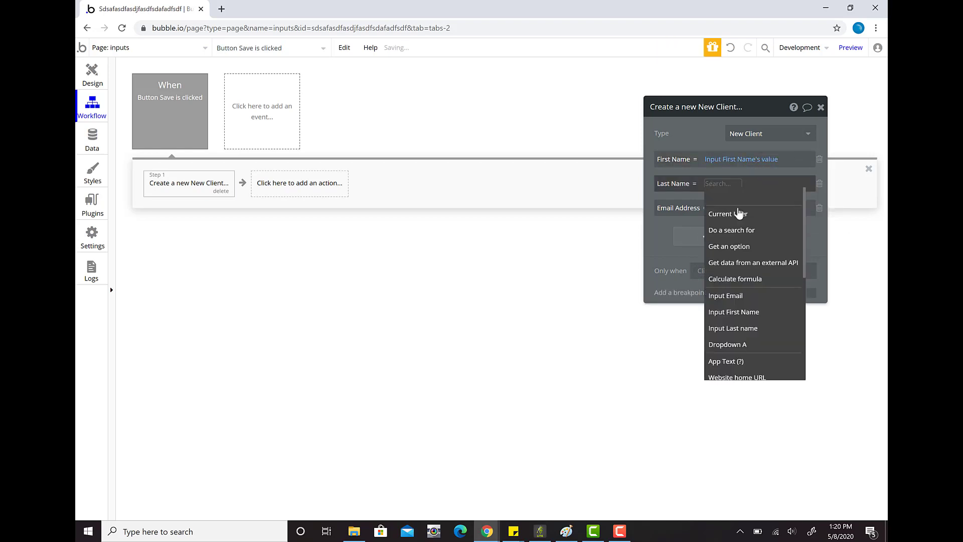
{"action": "left_click", "coordinate": [751, 329]}
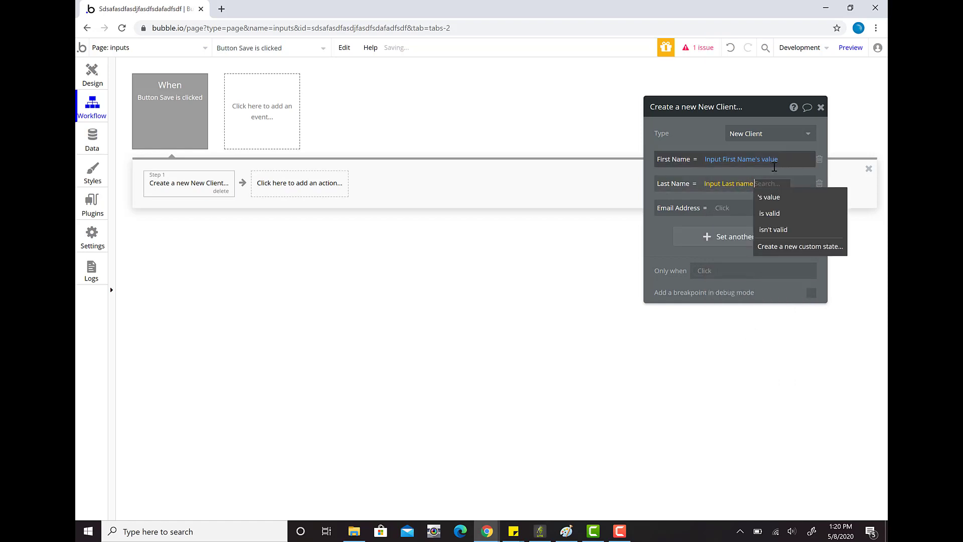
{"action": "left_click", "coordinate": [779, 198]}
Set the Email Address field to Input Email's value
{"action": "left_click", "coordinate": [723, 208]}
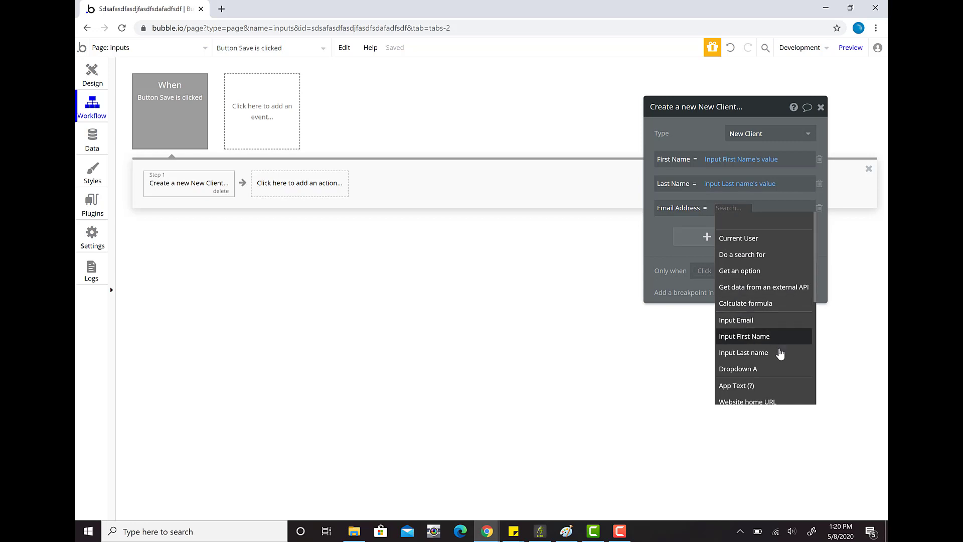
{"action": "left_click", "coordinate": [764, 322]}
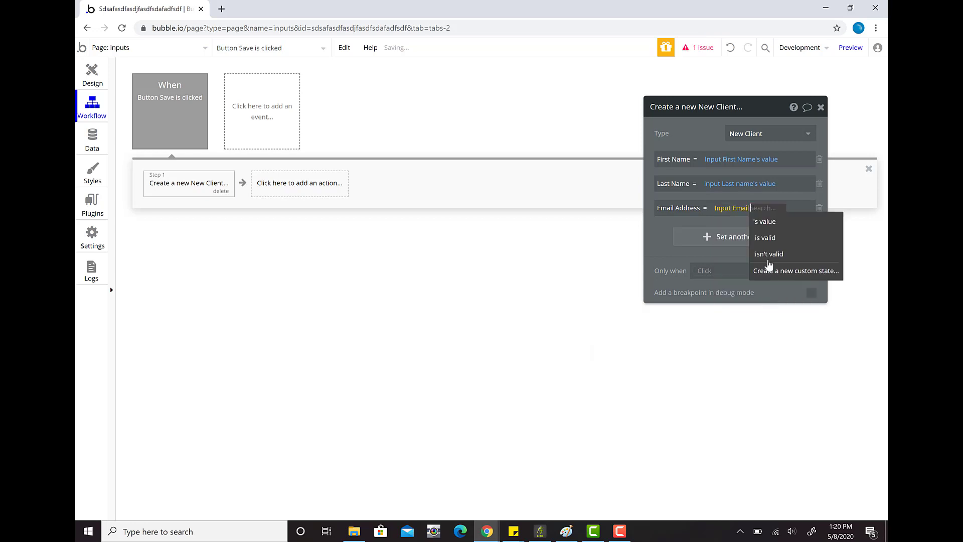
{"action": "left_click", "coordinate": [764, 221]}
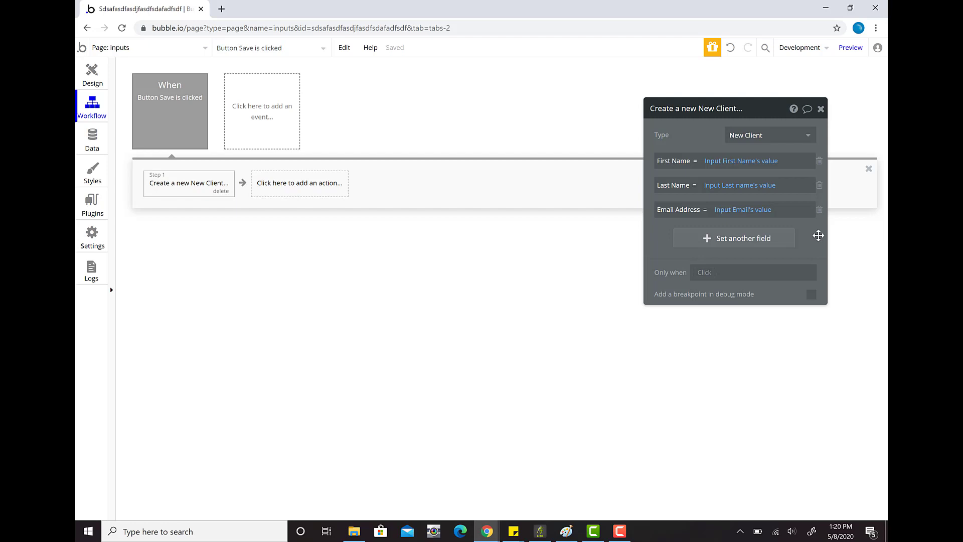
Add a new field named "Location" of type text to the New Client action
{"action": "left_click", "coordinate": [703, 238]}
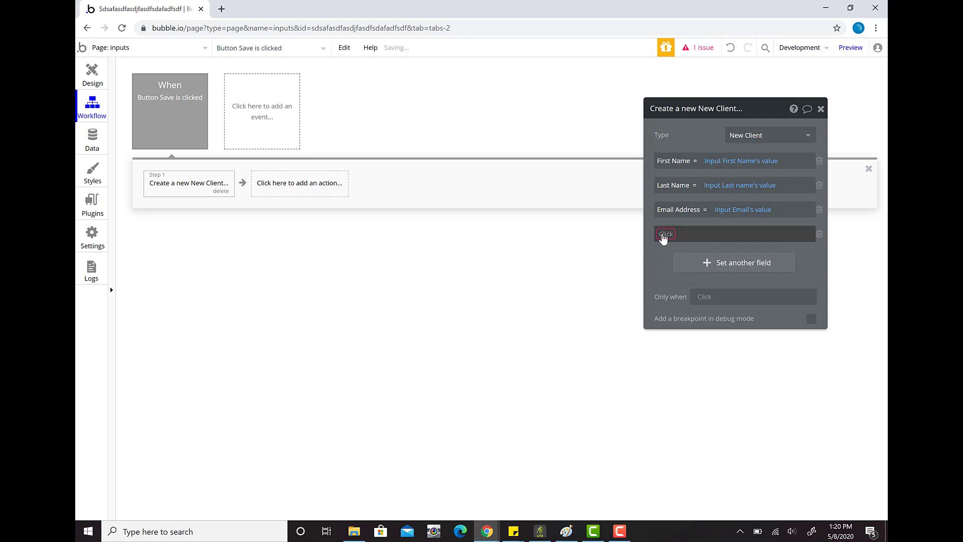
{"action": "left_click", "coordinate": [662, 235]}
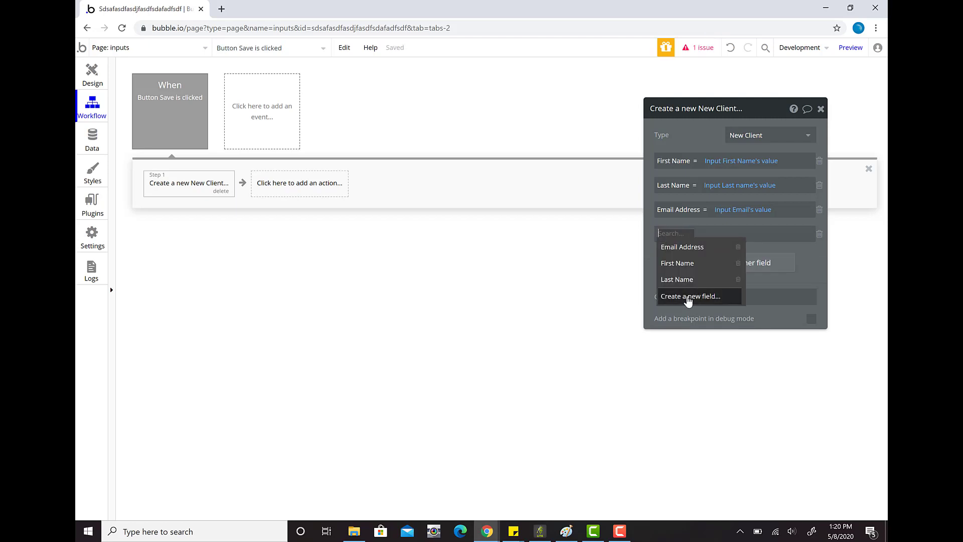
{"action": "left_click", "coordinate": [687, 297]}
{"action": "type", "text": "Location"}
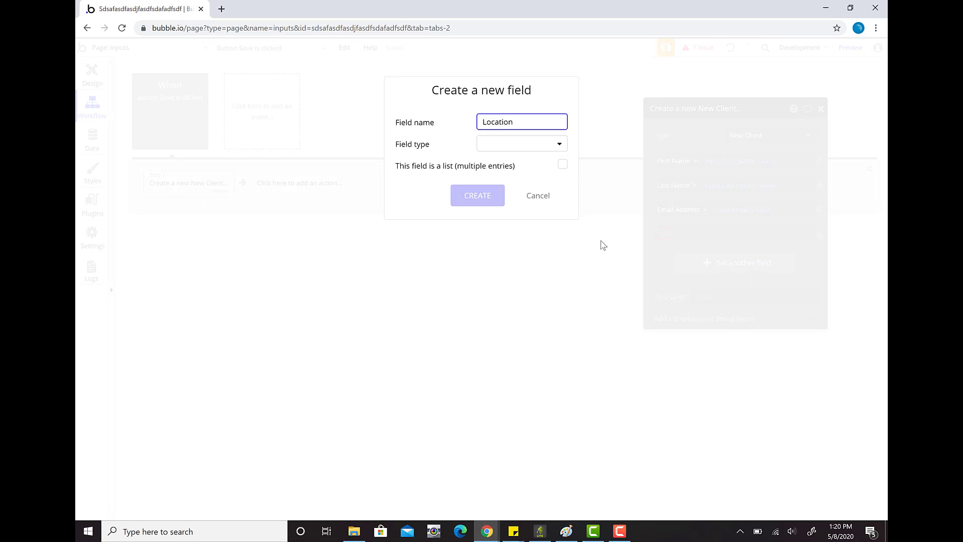
{"action": "left_click", "coordinate": [521, 145]}
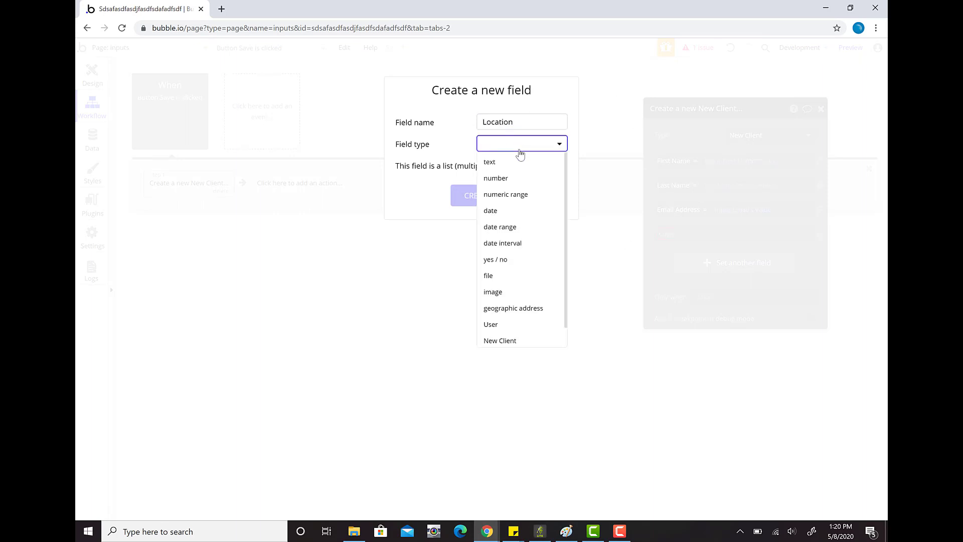
{"action": "left_click", "coordinate": [513, 161]}
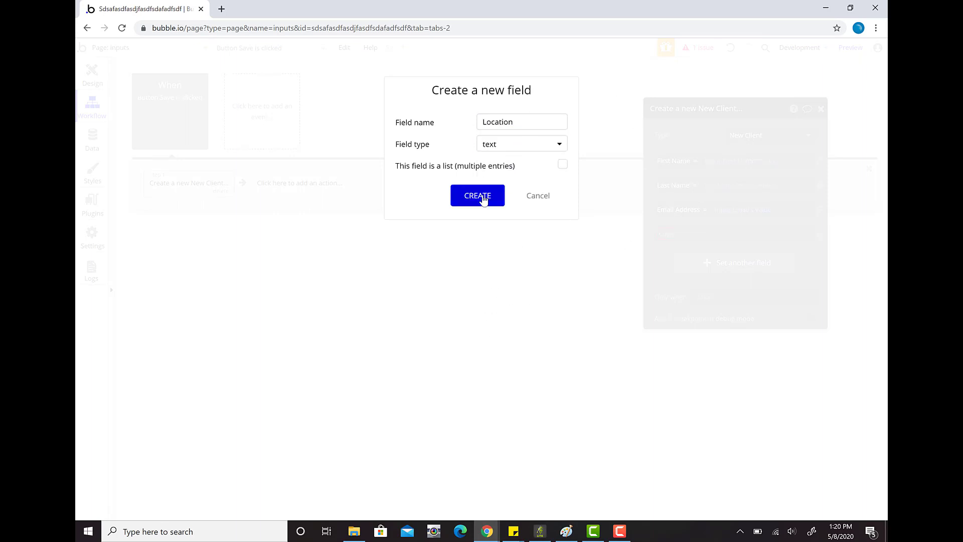
{"action": "left_click", "coordinate": [485, 199]}
Set the Location field to Dropdown A's value and close the action's properties
{"action": "left_click", "coordinate": [703, 236]}
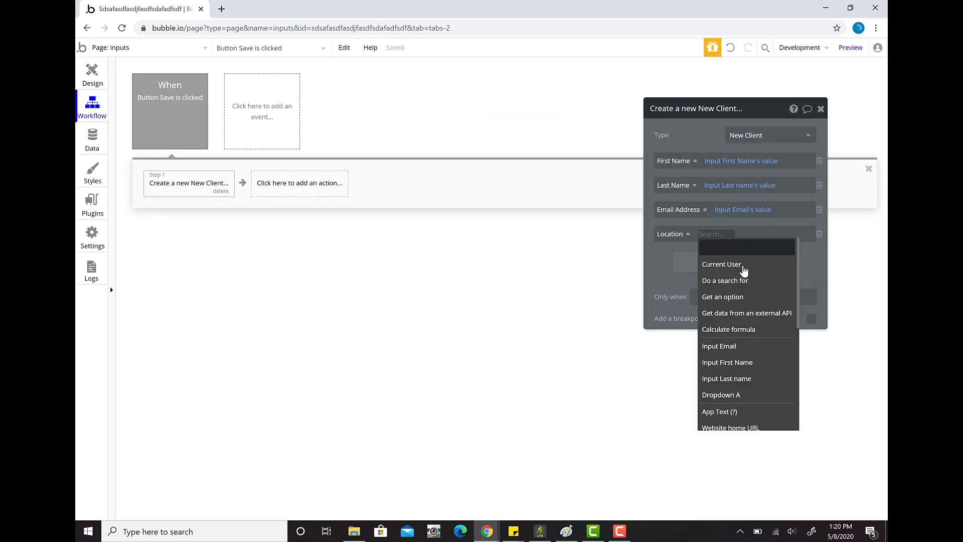
{"action": "left_click", "coordinate": [723, 396]}
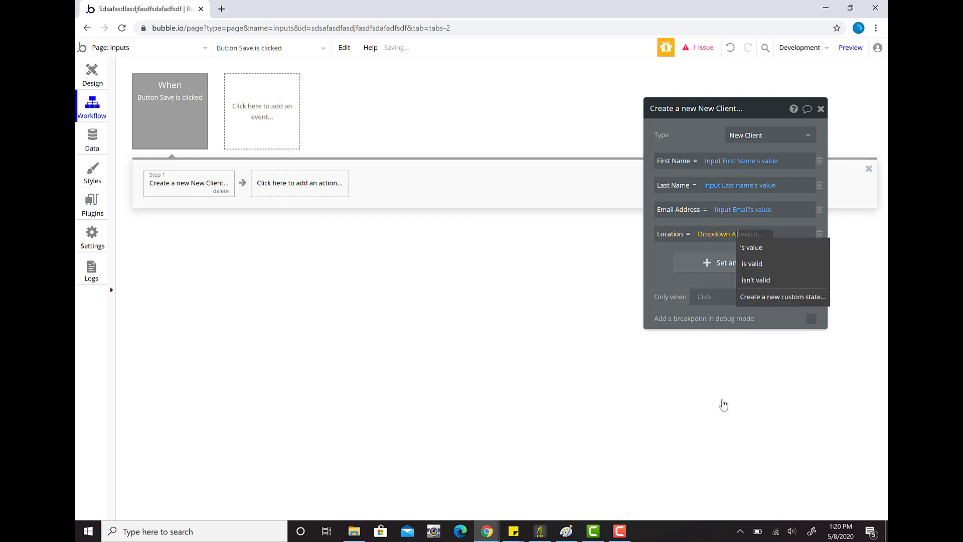
{"action": "left_click", "coordinate": [786, 248]}
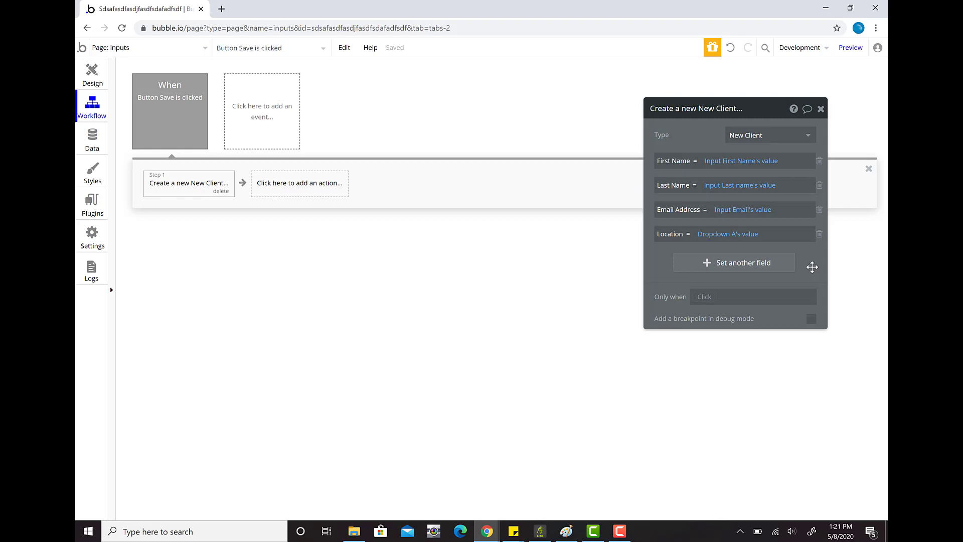
{"action": "left_click", "coordinate": [821, 108]}
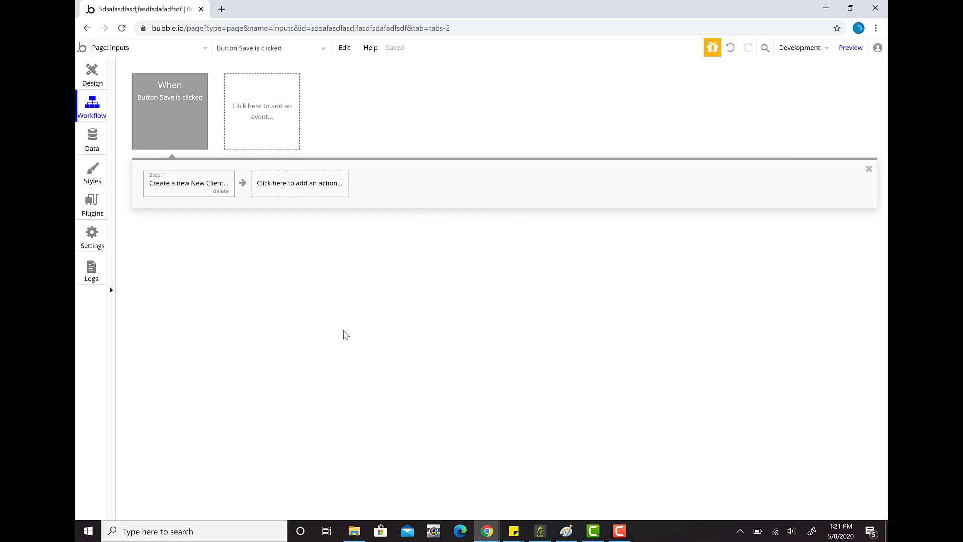
Preview the page and fill in a test client's first name, last name and email address in the form
{"action": "left_click", "coordinate": [851, 48]}
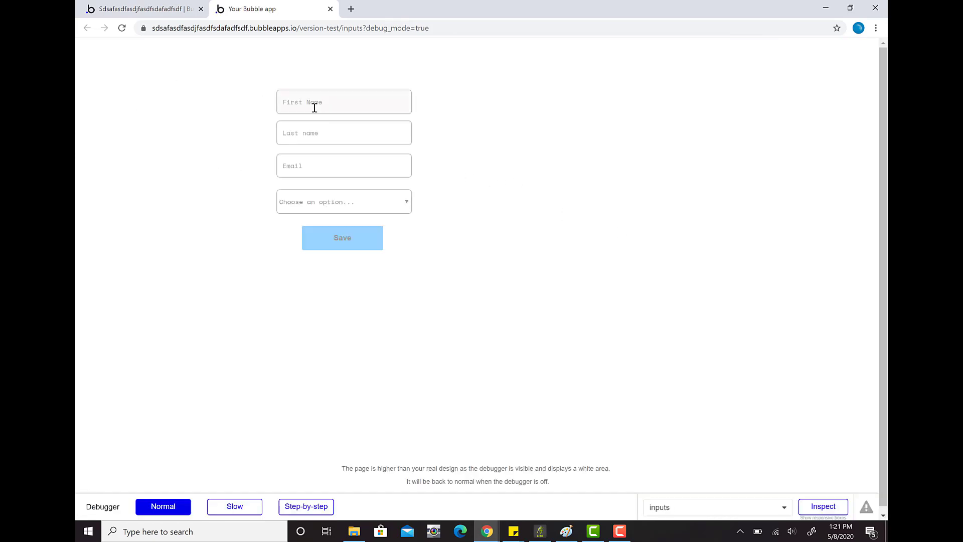
{"action": "left_click", "coordinate": [315, 108]}
{"action": "type", "text": "J0n"}
{"action": "key", "text": "Tab"}
{"action": "type", "text": "Jonny"}
{"action": "key", "text": "Tab"}
{"action": "type", "text": "john"}
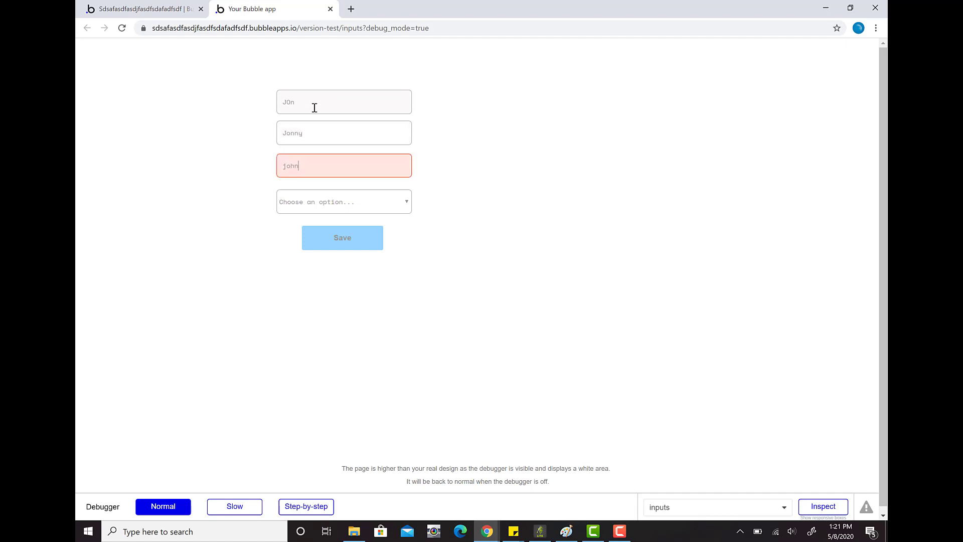
{"action": "type", "text": "@fake.com"}
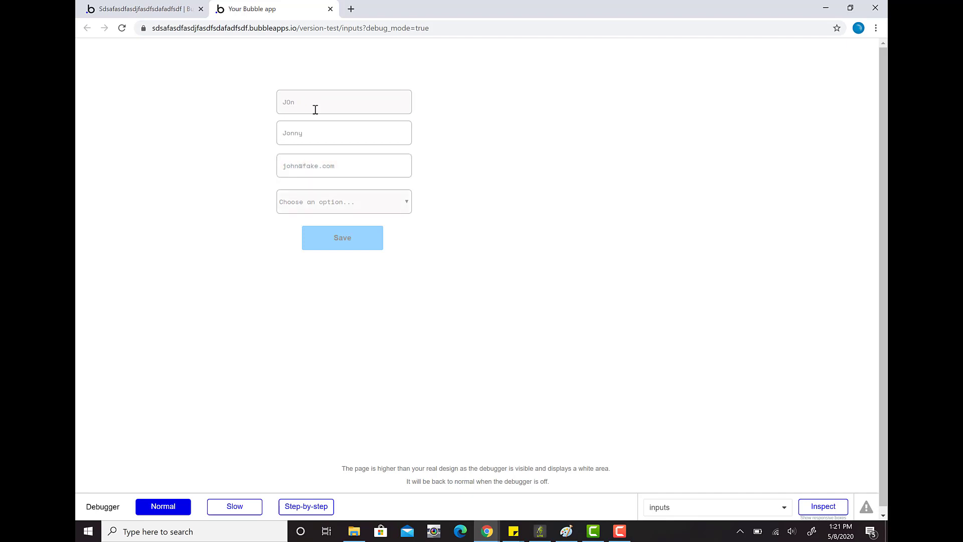
Choose Comic Con as the location, save the test client and close the preview
{"action": "left_click", "coordinate": [311, 192]}
{"action": "left_click", "coordinate": [316, 221]}
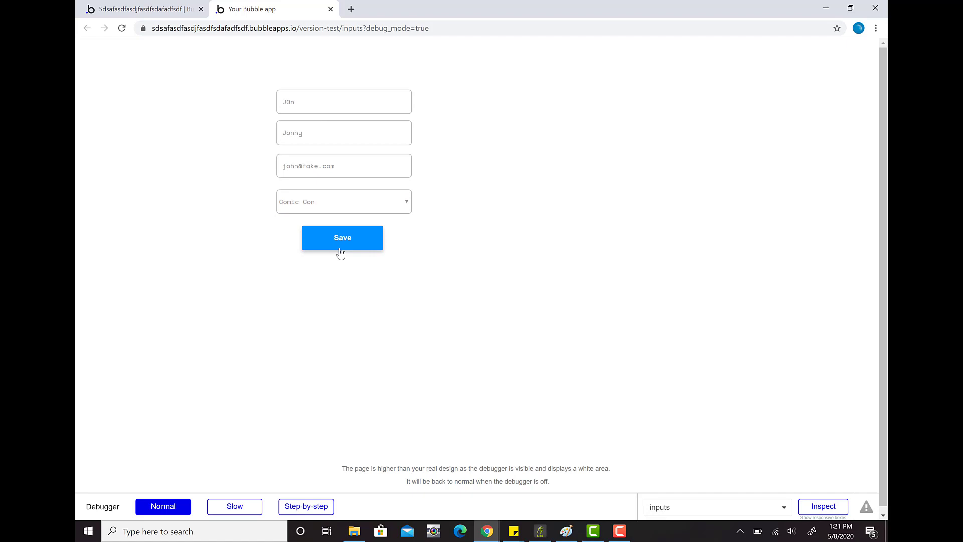
{"action": "left_click", "coordinate": [340, 246]}
{"action": "left_click", "coordinate": [383, 106]}
{"action": "left_click", "coordinate": [330, 9]}
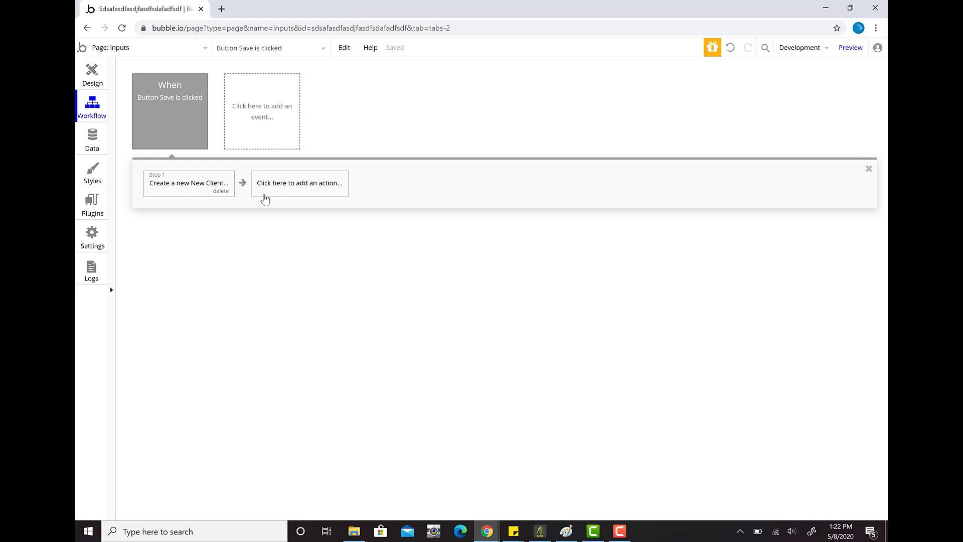
Look up the reference description of the recommended Reset relevant inputs action, and return to the workflow
{"action": "left_click", "coordinate": [264, 199]}
{"action": "mouse_move", "coordinate": [291, 217]}
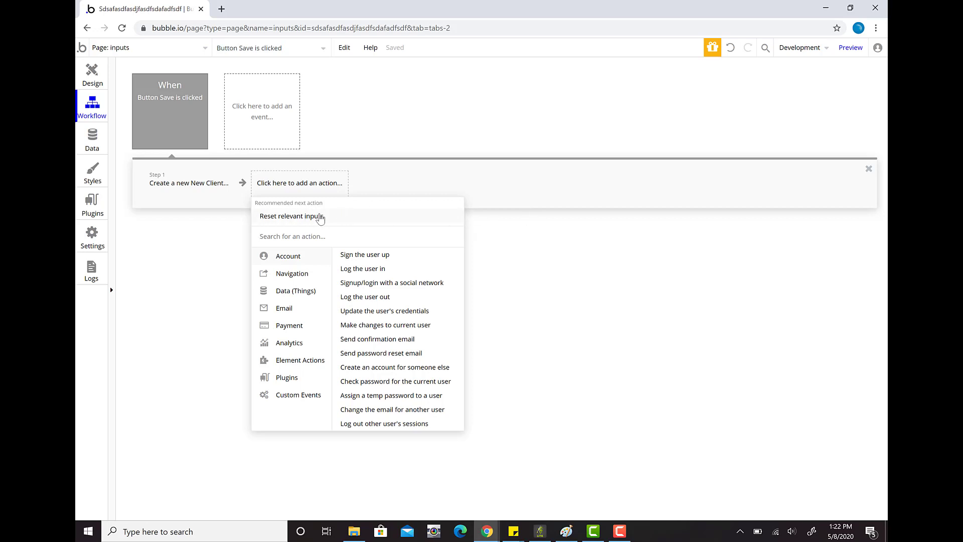
{"action": "left_click", "coordinate": [496, 216]}
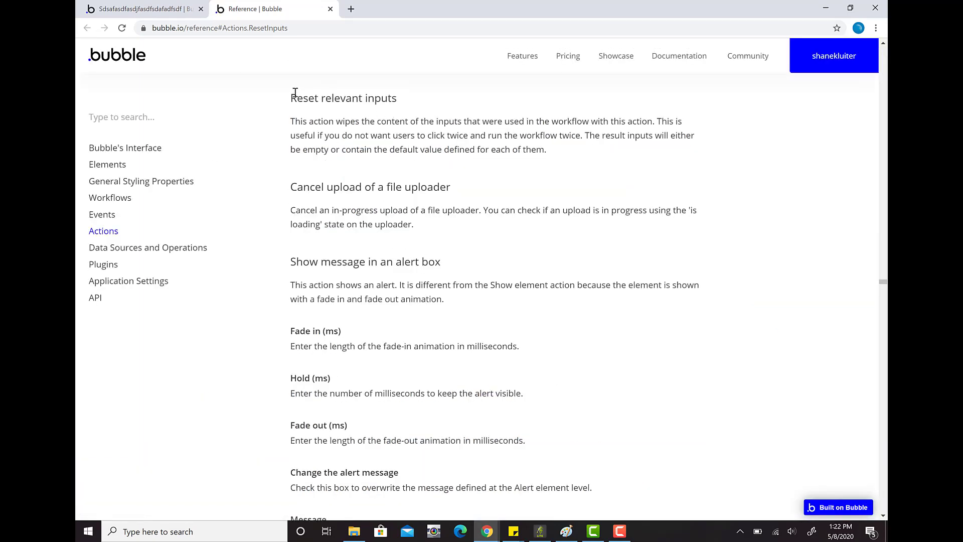
{"action": "left_click_drag", "start_coordinate": [290, 98], "coordinate": [655, 160]}
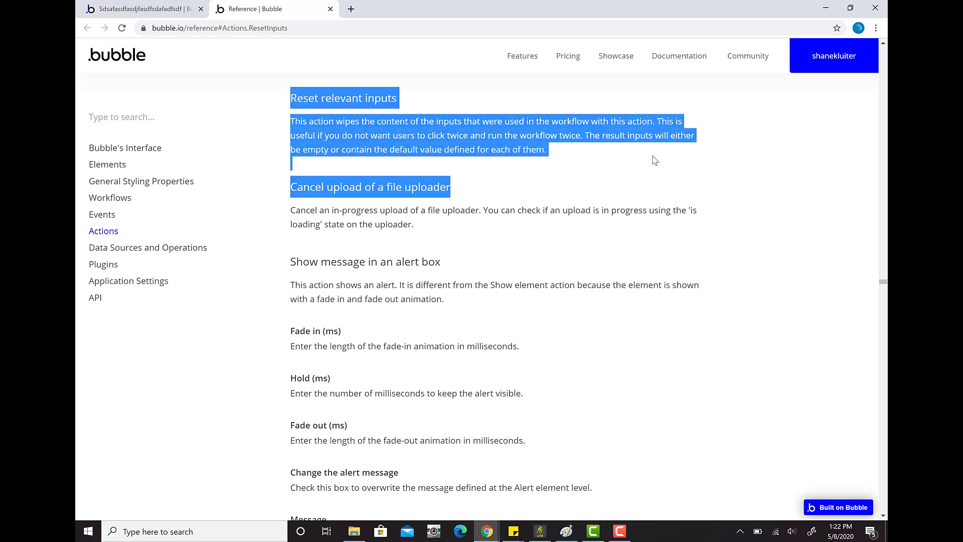
{"action": "left_click", "coordinate": [594, 186]}
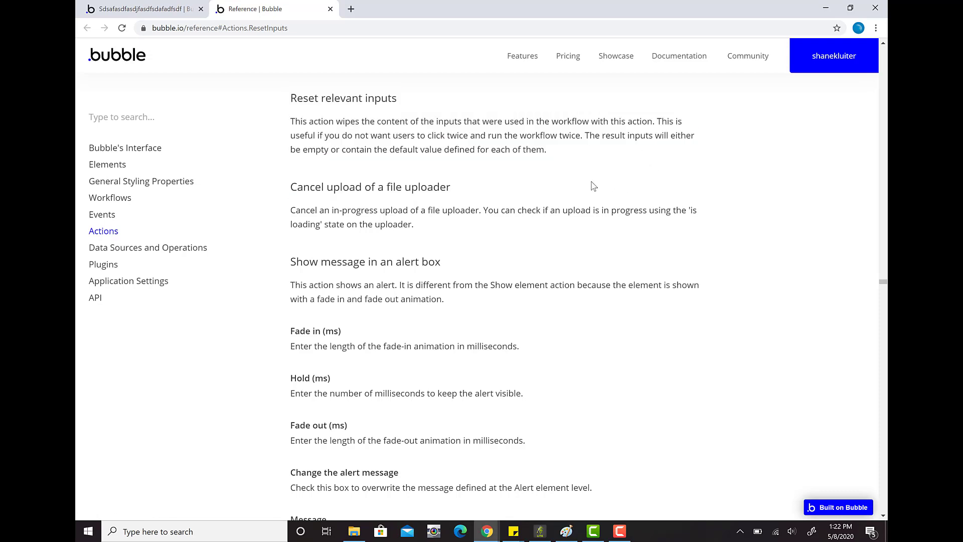
{"action": "left_click", "coordinate": [146, 9]}
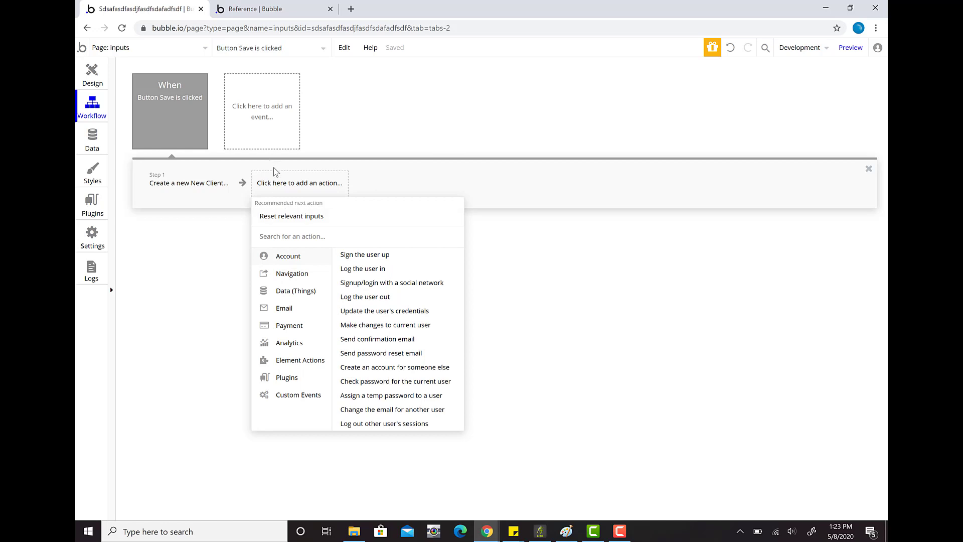
Add the Reset relevant inputs action after the New Client action, and close its reference page and properties
{"action": "left_click", "coordinate": [299, 219]}
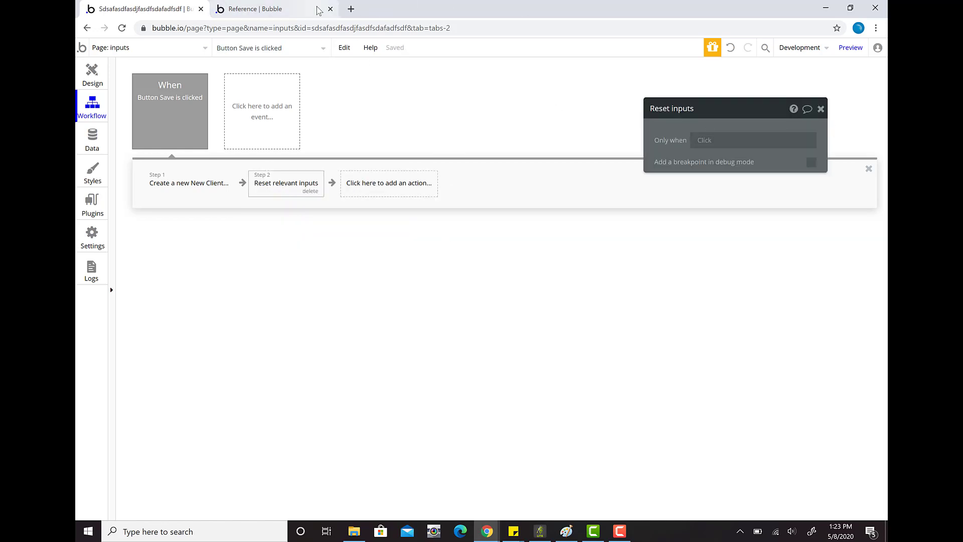
{"action": "left_click", "coordinate": [330, 9]}
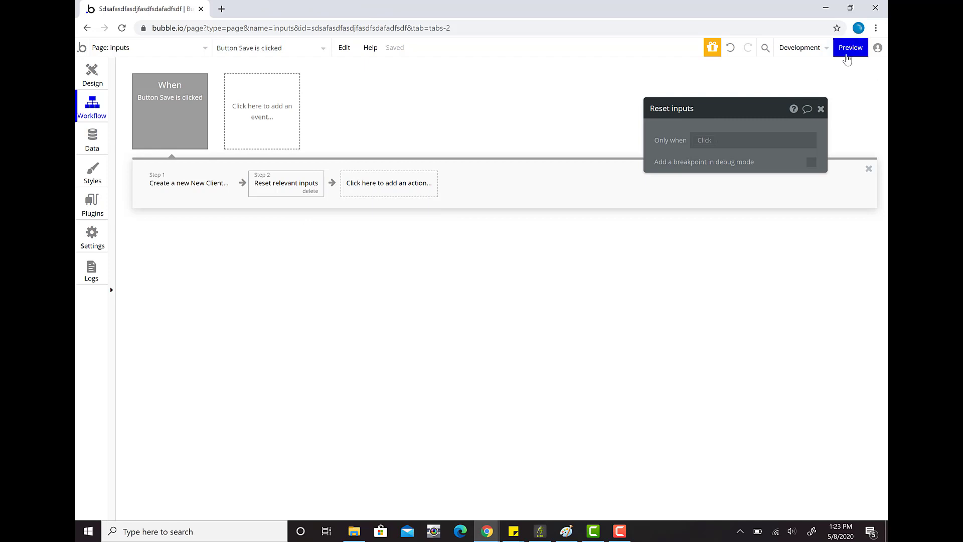
{"action": "left_click", "coordinate": [821, 109]}
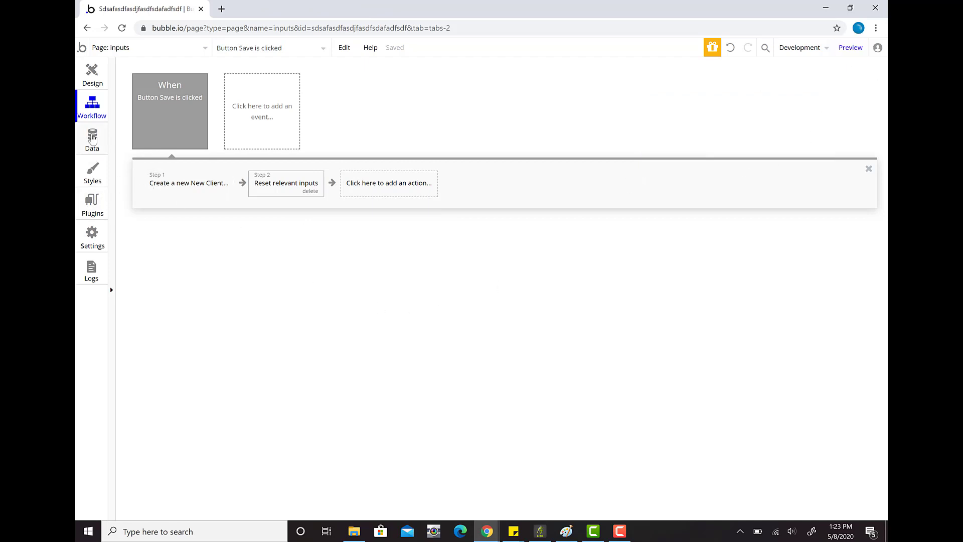
Examine the New Client data type's fields and the saved entries in the All New Clients view
{"action": "left_click", "coordinate": [92, 139]}
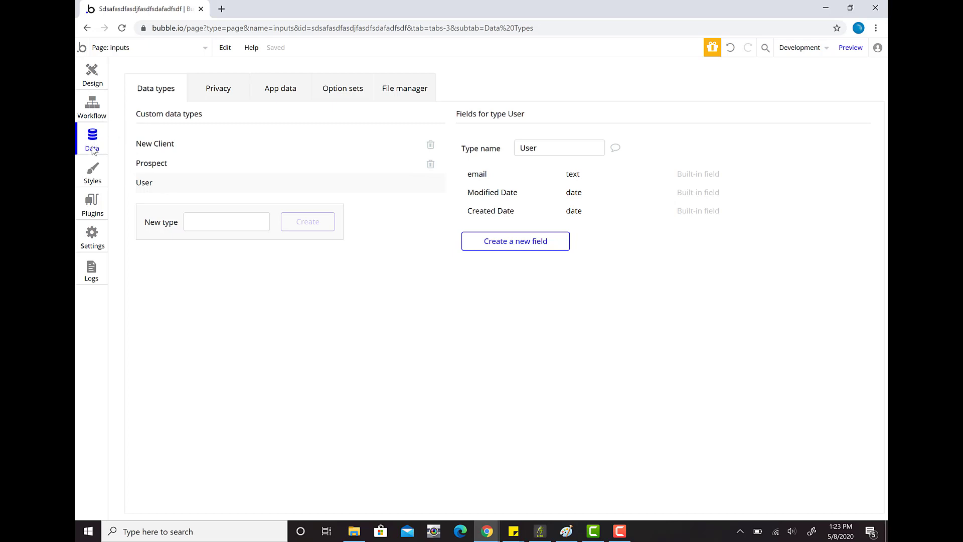
{"action": "left_click", "coordinate": [172, 149]}
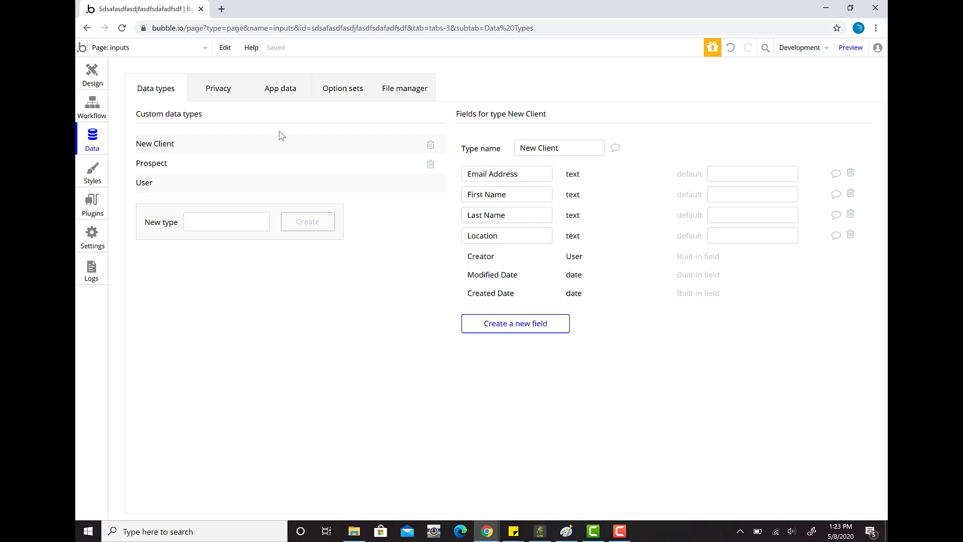
{"action": "left_click", "coordinate": [296, 98]}
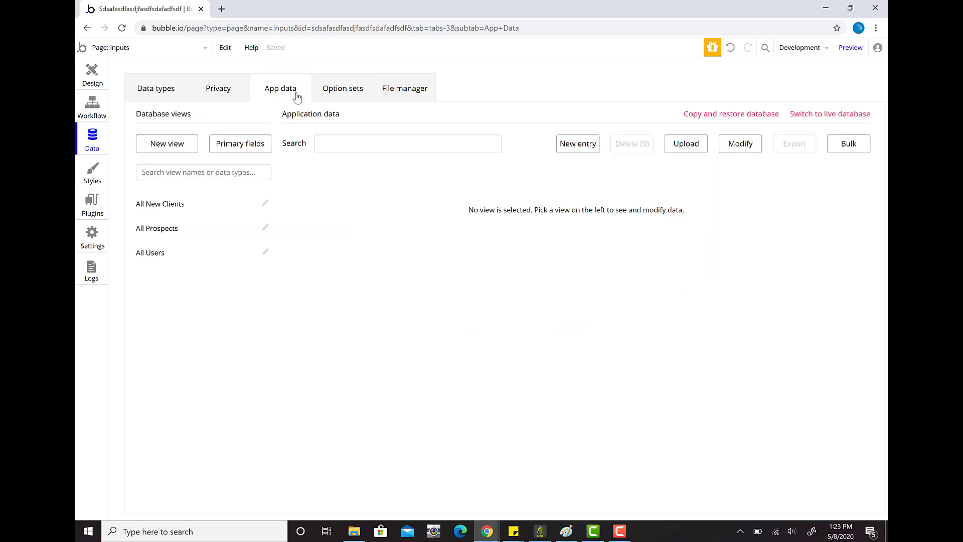
{"action": "left_click", "coordinate": [161, 205]}
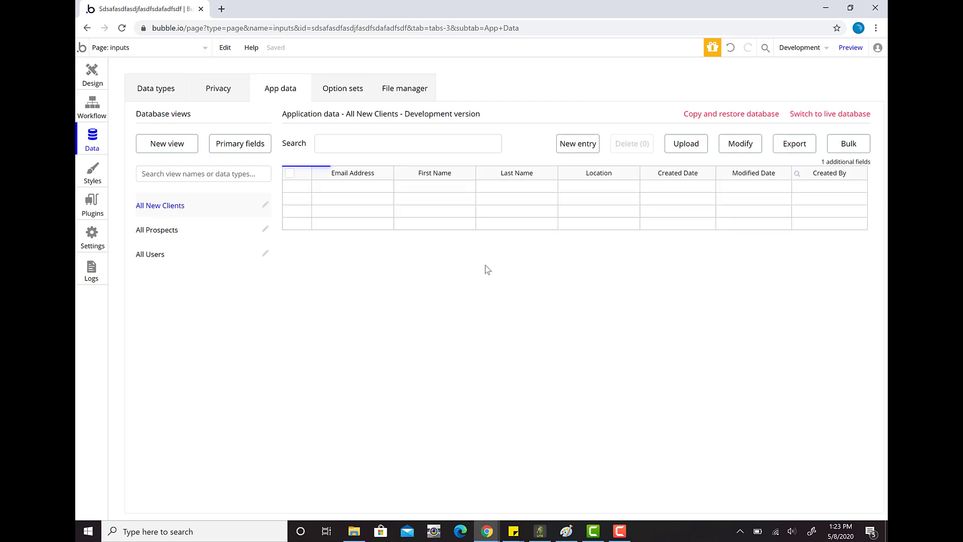
{"action": "scroll", "coordinate": [396, 266], "scroll_direction": "down", "scroll_amount": 1}
{"action": "scroll", "coordinate": [396, 266], "scroll_direction": "up", "scroll_amount": 2}
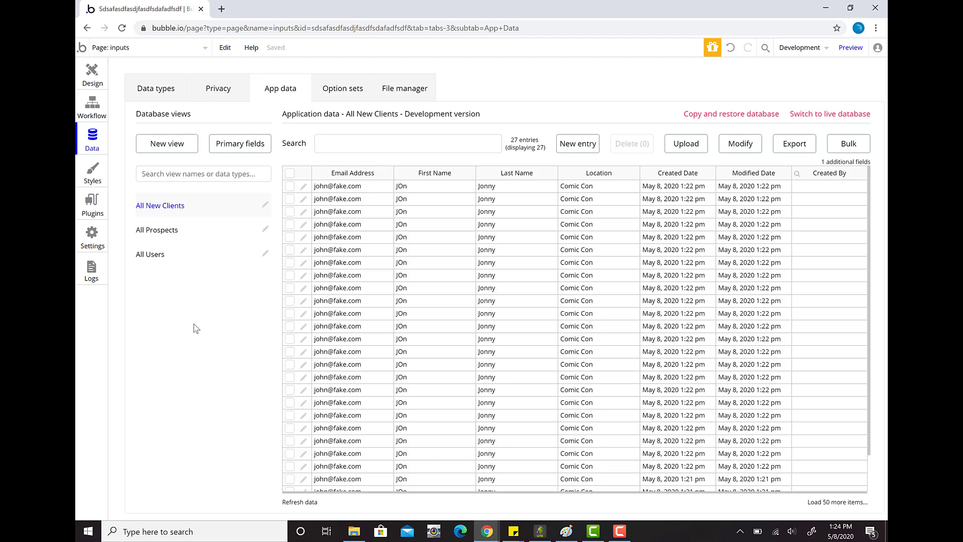
{"action": "left_click", "coordinate": [290, 173]}
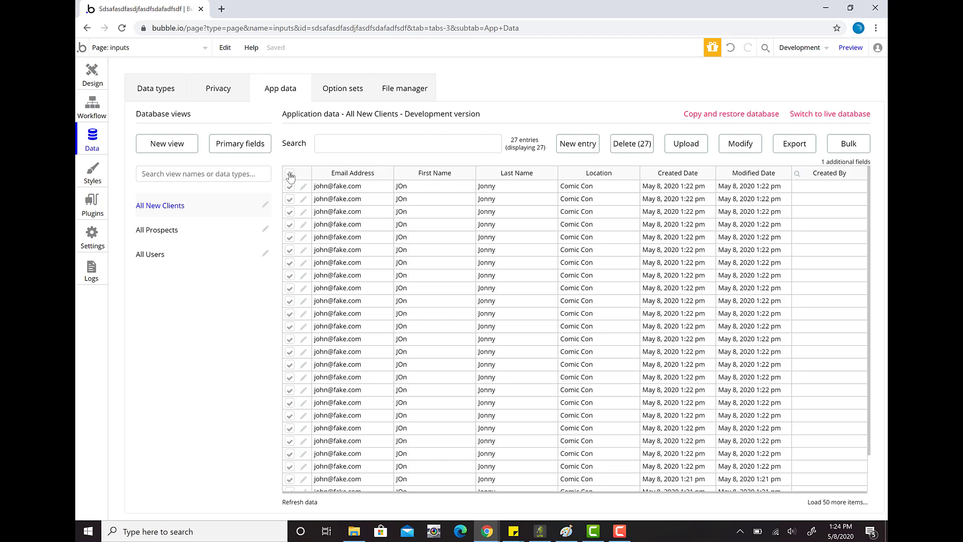
{"action": "left_click", "coordinate": [642, 153]}
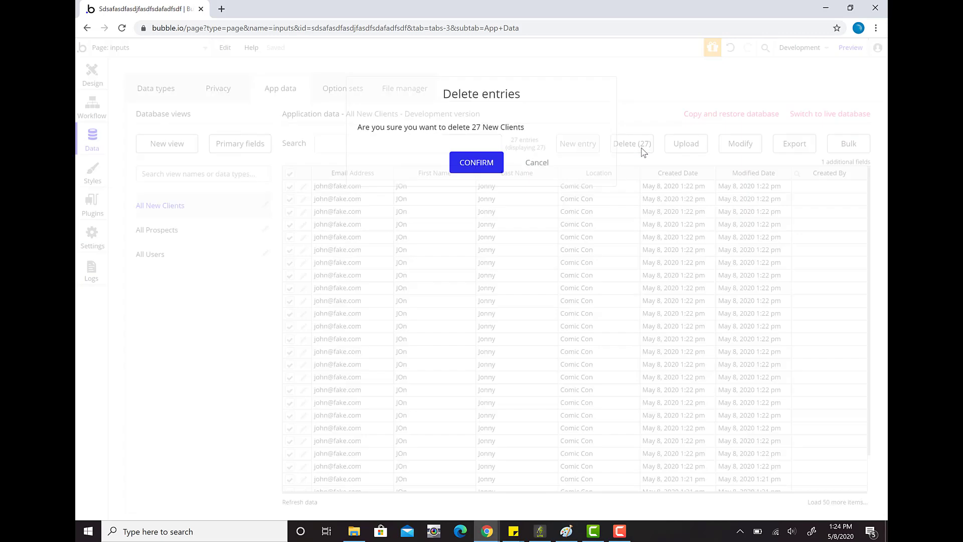
{"action": "left_click", "coordinate": [534, 161]}
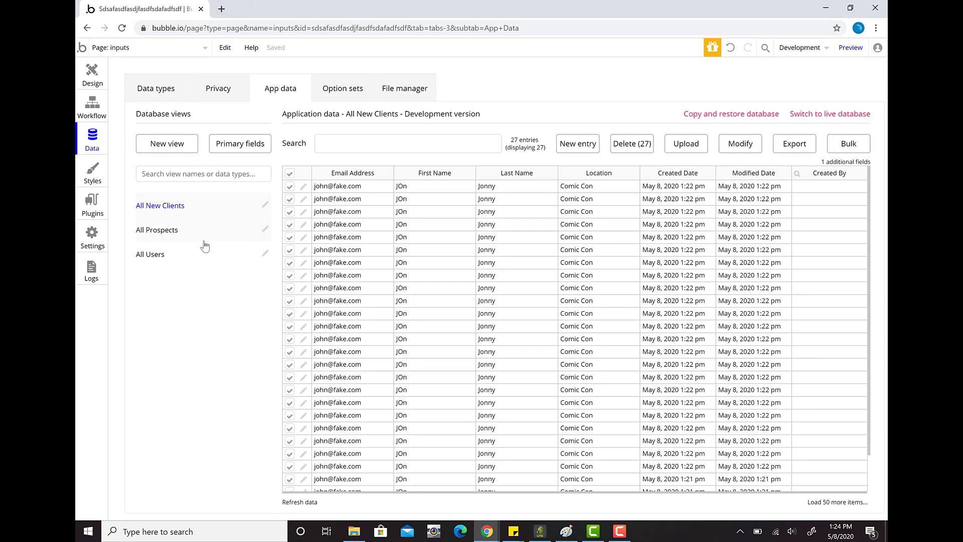
Preview the inputs page from the design view and choose Location 2 in the form's location dropdown
{"action": "left_click", "coordinate": [93, 115]}
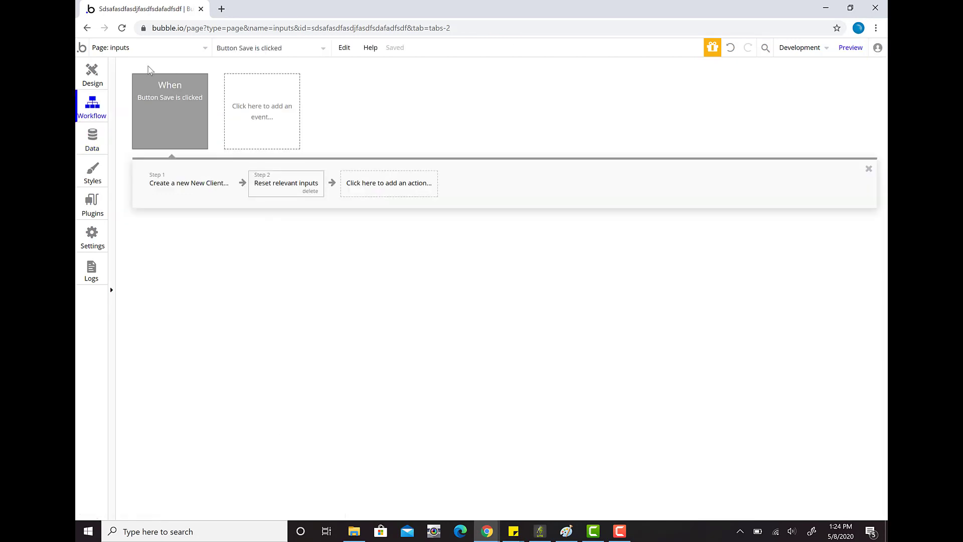
{"action": "left_click", "coordinate": [89, 83]}
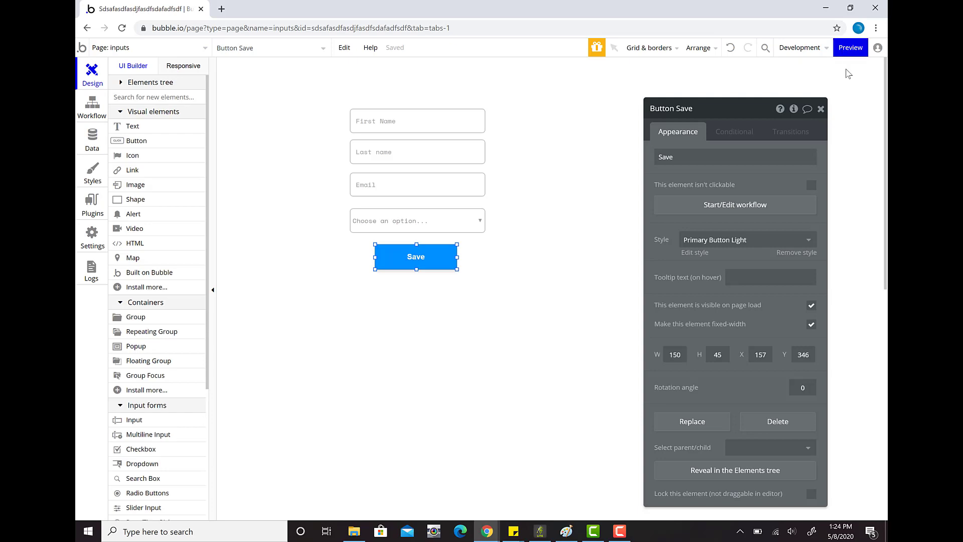
{"action": "left_click", "coordinate": [851, 48]}
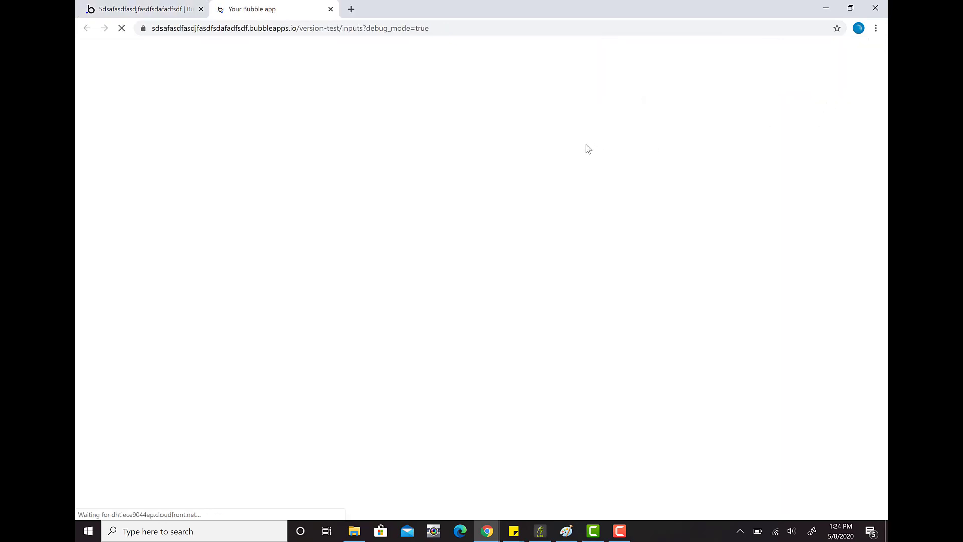
{"action": "left_click", "coordinate": [337, 203]}
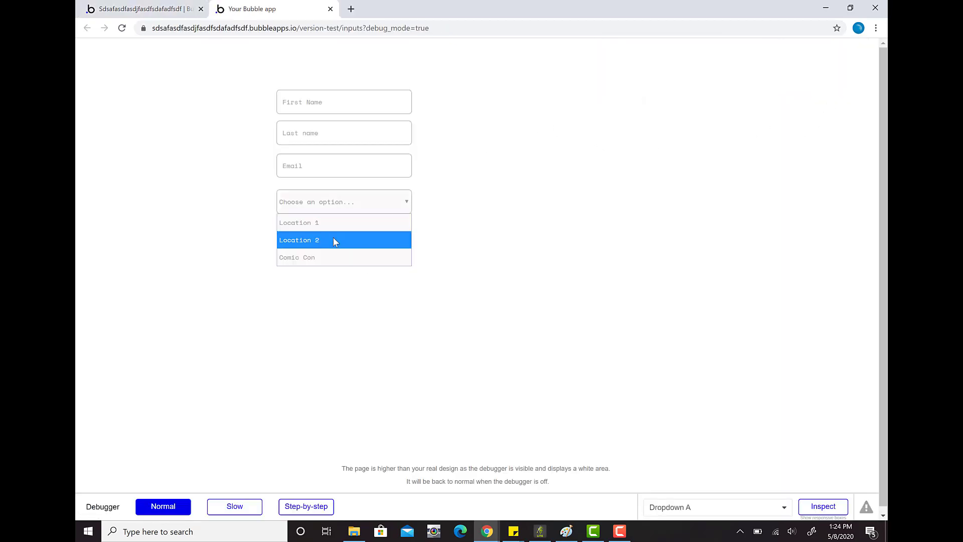
{"action": "left_click", "coordinate": [329, 242]}
Fill in the test client's first name, last name and email, and save the entry
{"action": "left_click", "coordinate": [324, 106]}
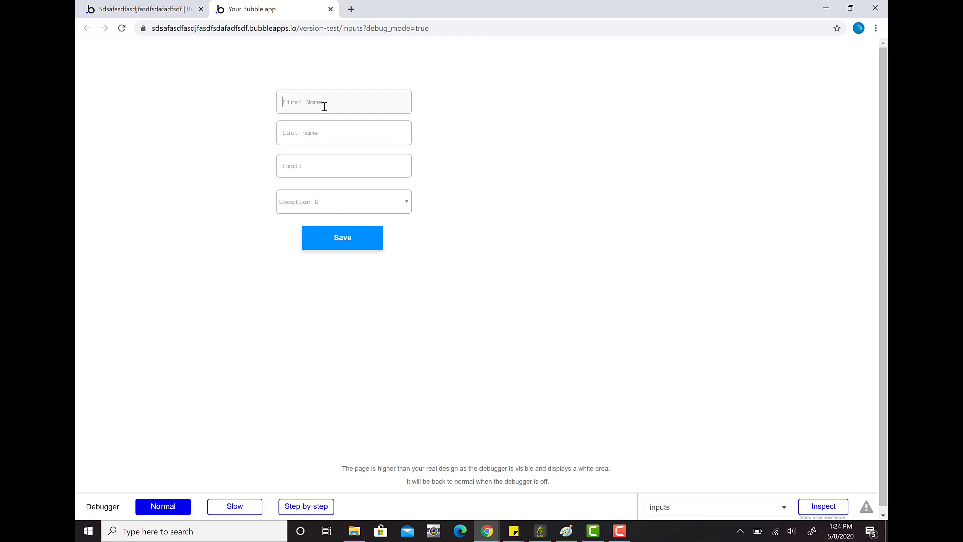
{"action": "type", "text": "lin"}
{"action": "key", "text": "Tab"}
{"action": "type", "text": "lindolina"}
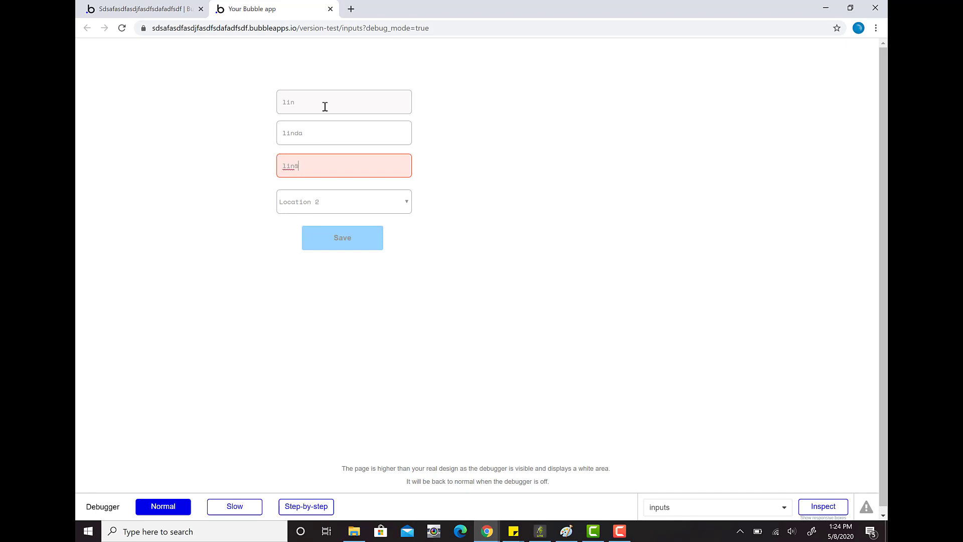
{"action": "type", "text": "fake.com"}
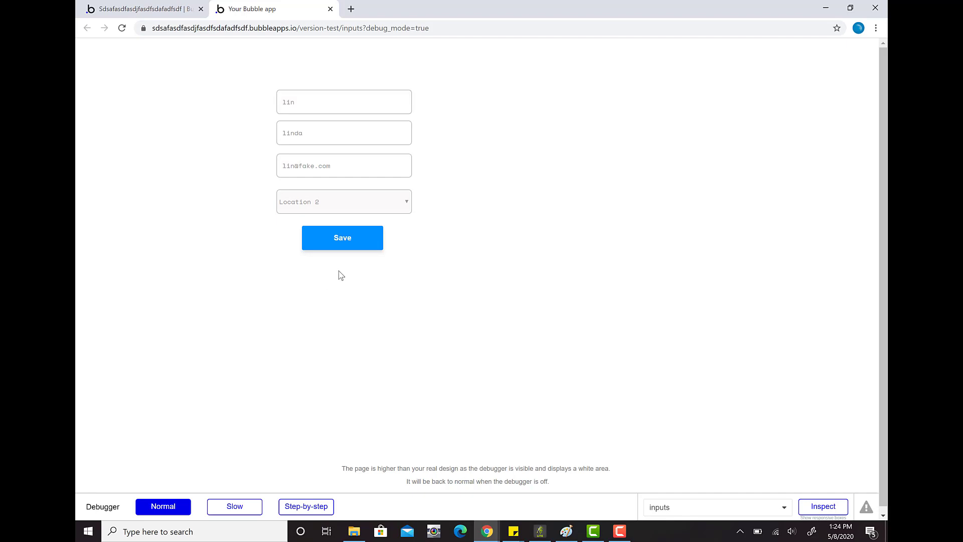
{"action": "left_click", "coordinate": [346, 240]}
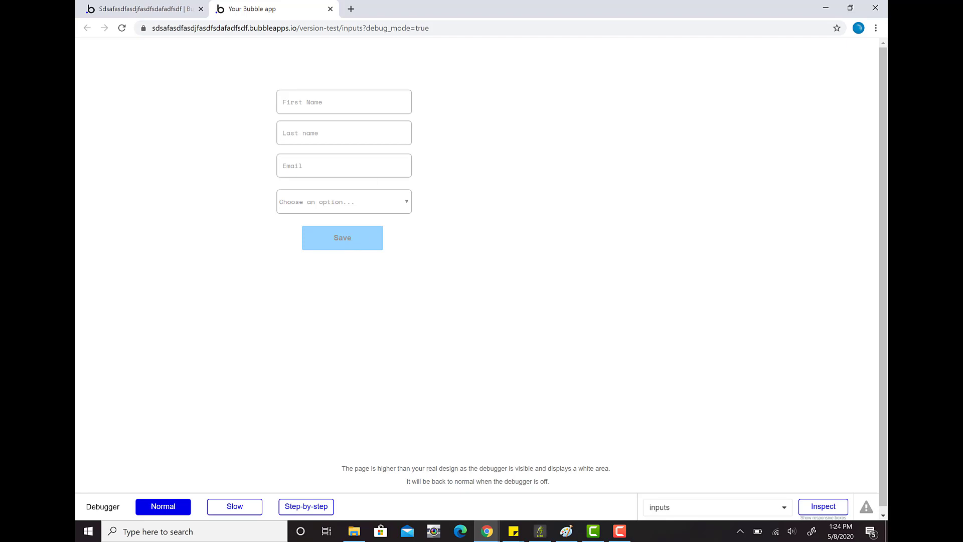
Return to the editor, close the Save button's properties and close the app preview
{"action": "left_click", "coordinate": [143, 8]}
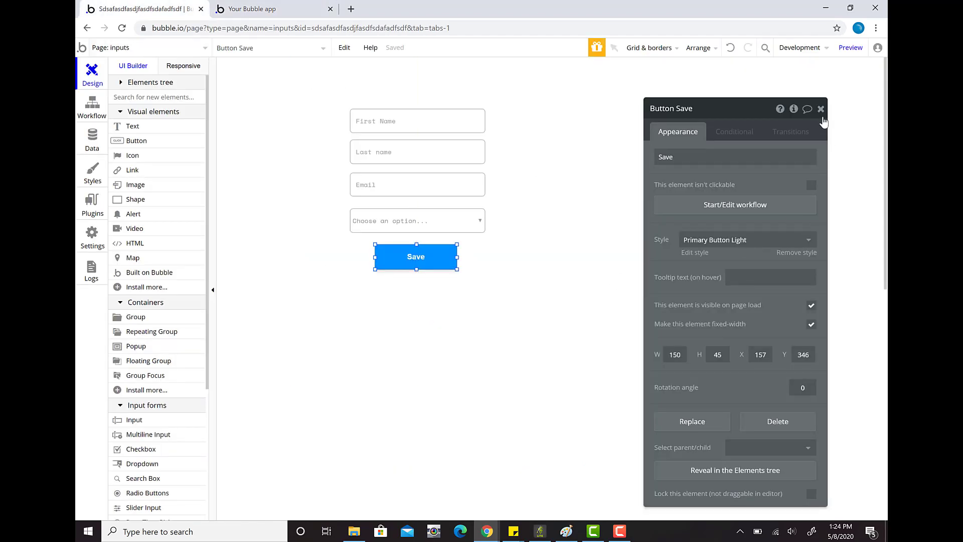
{"action": "left_click", "coordinate": [821, 109]}
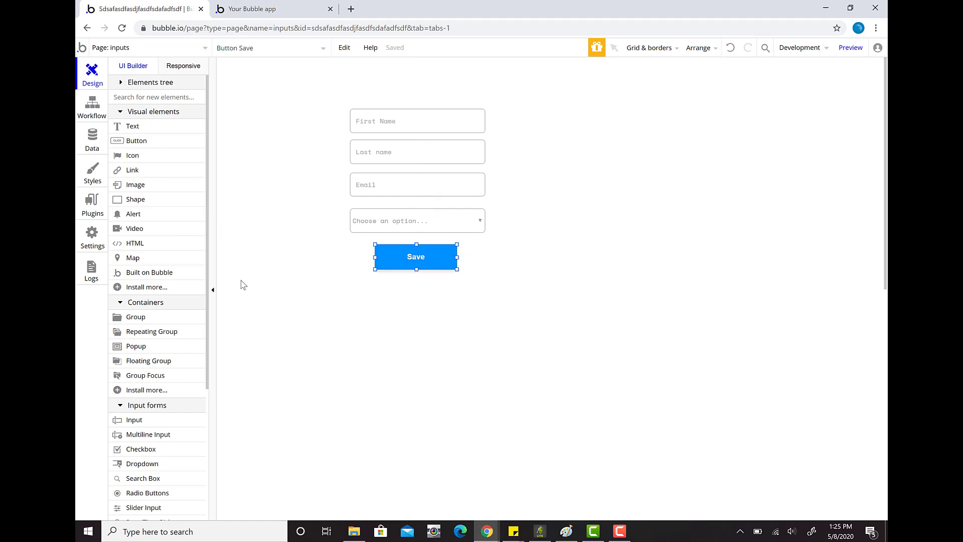
{"action": "left_click", "coordinate": [330, 8]}
{"action": "left_click", "coordinate": [622, 533]}
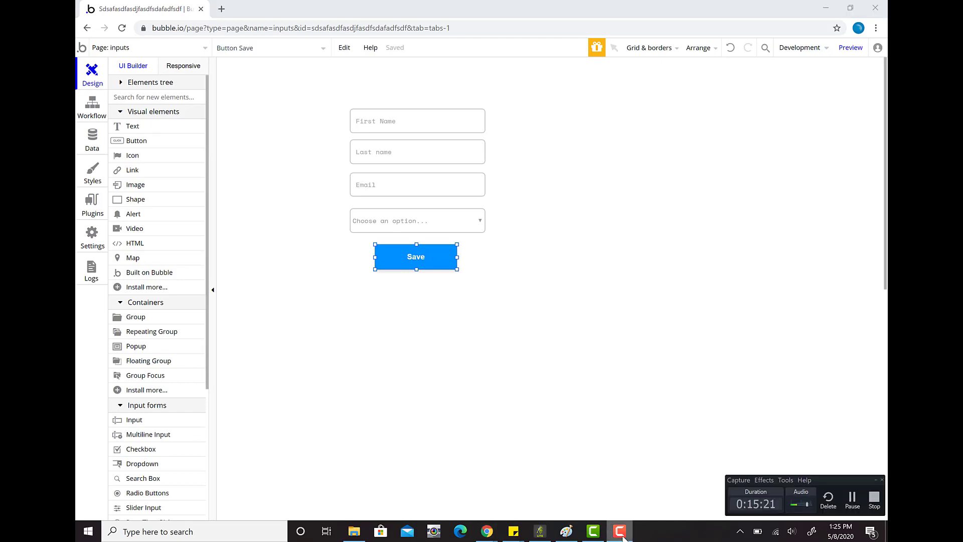
{"action": "left_click", "coordinate": [622, 533]}
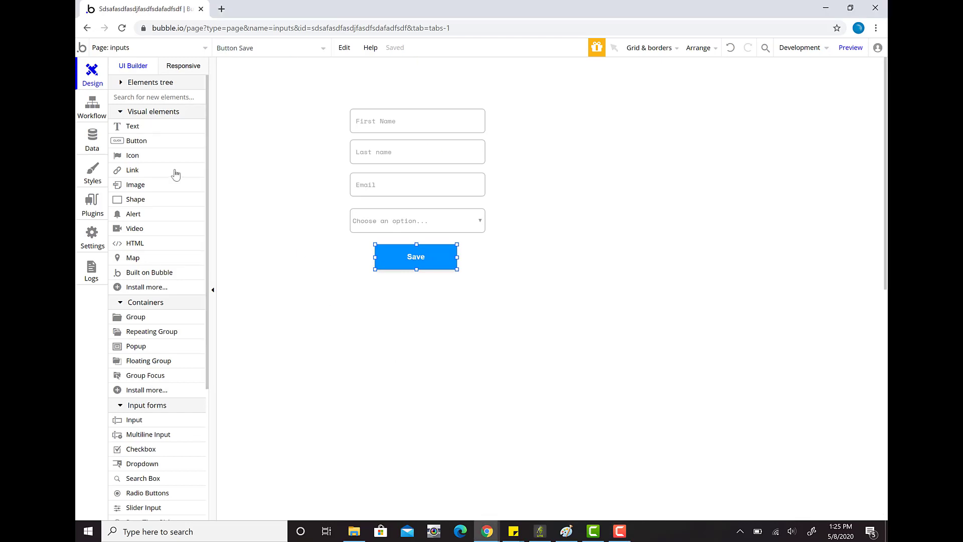
{"action": "left_click", "coordinate": [148, 333]}
{"action": "mouse_move", "coordinate": [306, 285]}
{"action": "left_mouse_down"}
{"action": "mouse_move", "coordinate": [698, 489]}
{"action": "mouse_move", "coordinate": [778, 491]}
{"action": "mouse_move", "coordinate": [764, 473]}
{"action": "left_mouse_up"}
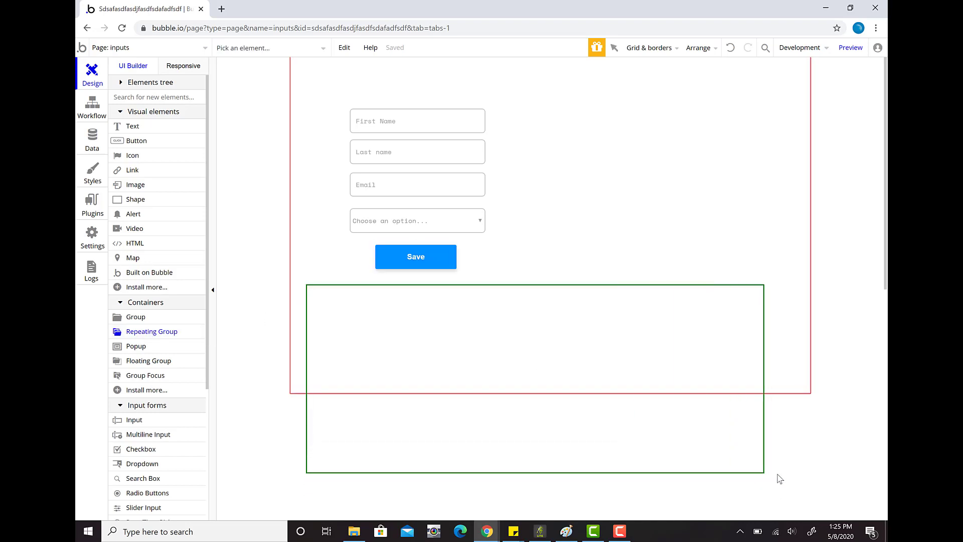
{"action": "left_click", "coordinate": [805, 487]}
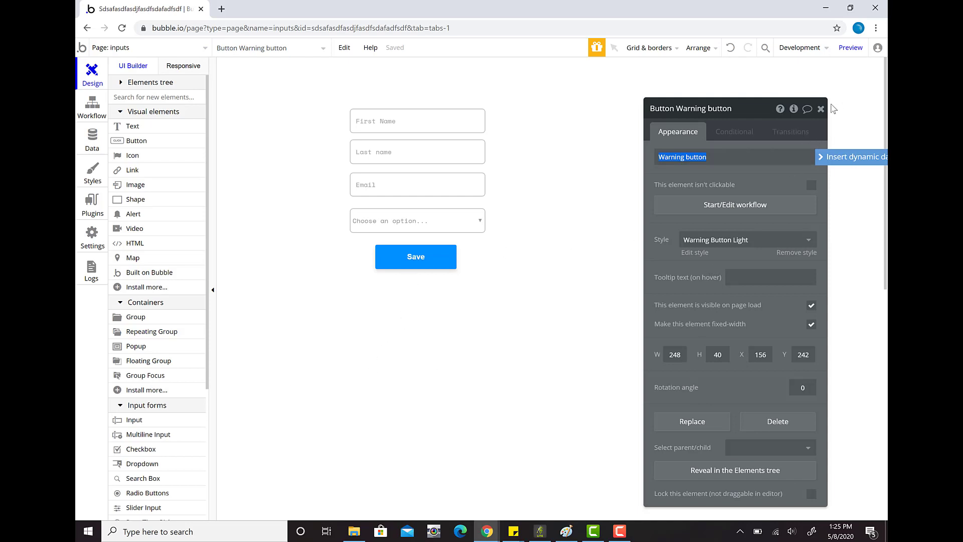
{"action": "left_click", "coordinate": [820, 109]}
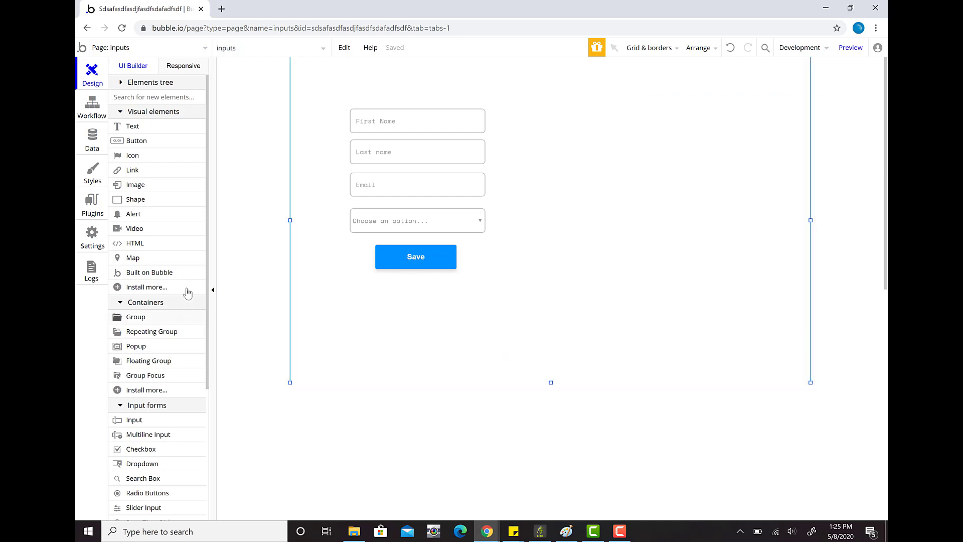
Draw a repeating group about 816 px wide below the Save button and adjust its position
{"action": "left_click", "coordinate": [138, 331]}
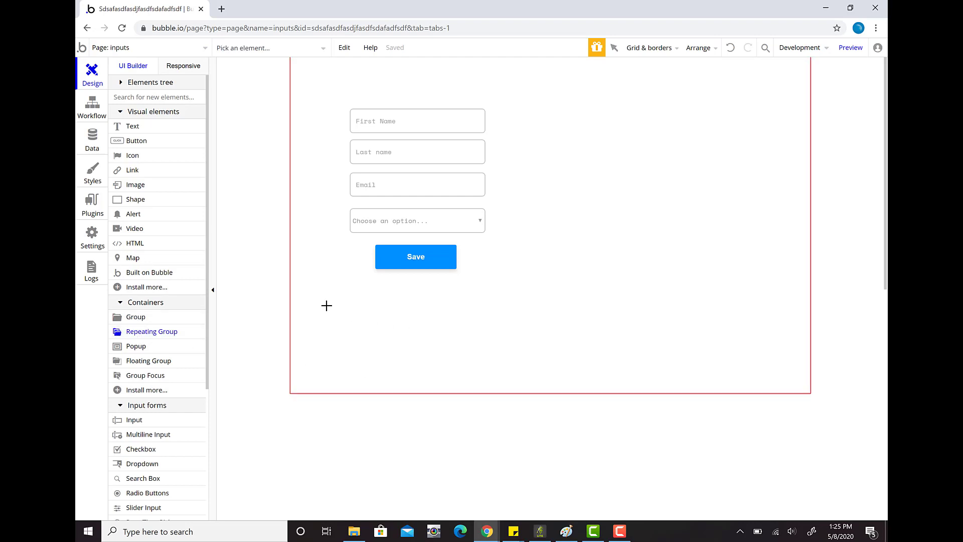
{"action": "left_click_drag", "start_coordinate": [327, 304], "coordinate": [769, 454]}
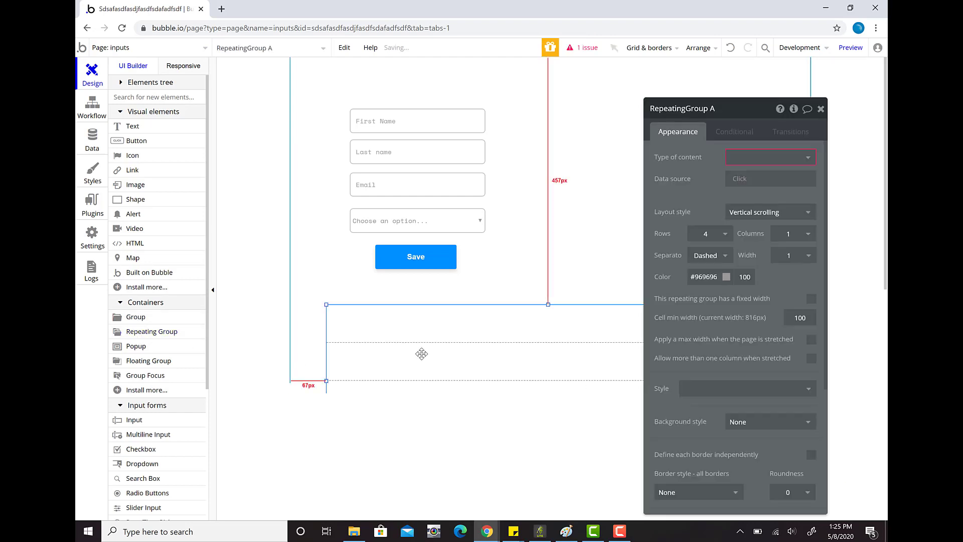
{"action": "left_click_drag", "start_coordinate": [422, 356], "coordinate": [439, 390]}
{"action": "left_click_drag", "start_coordinate": [524, 418], "coordinate": [499, 400]}
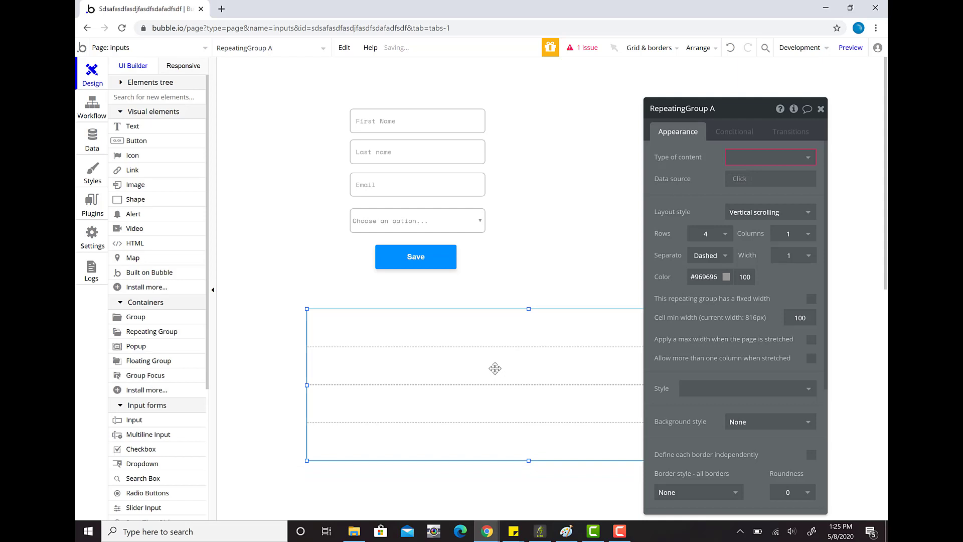
{"action": "left_click_drag", "start_coordinate": [450, 363], "coordinate": [494, 372]}
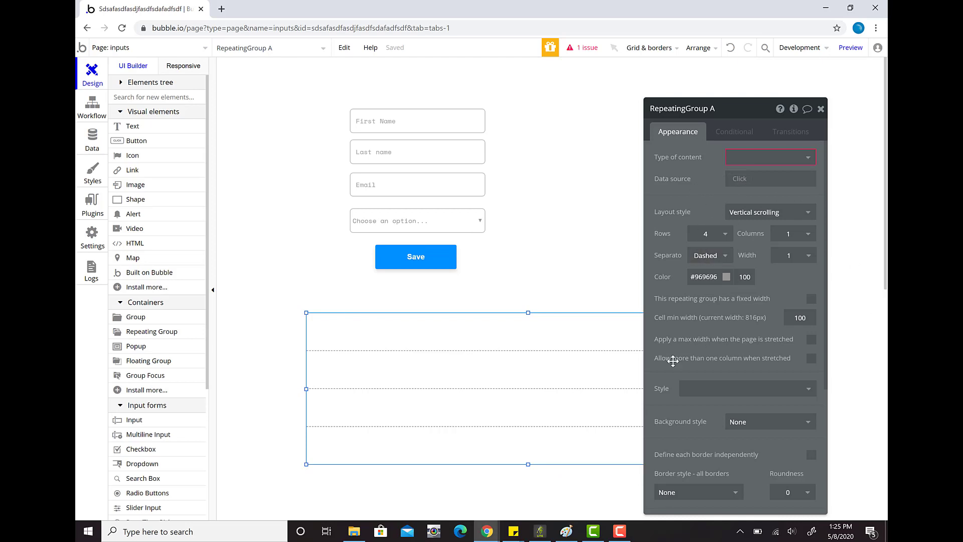
Set the repeating group's content type to New Client and its data source to a search for New Clients
{"action": "left_click", "coordinate": [742, 161]}
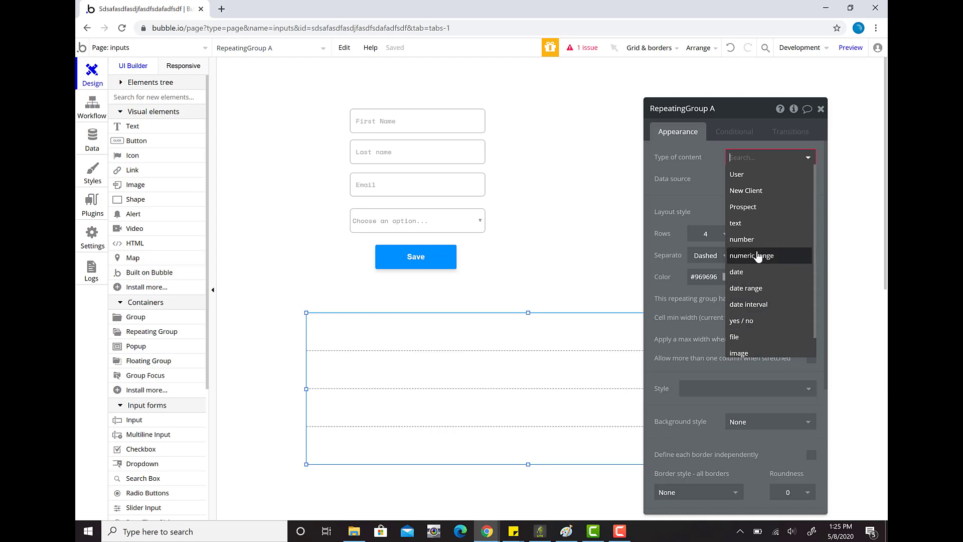
{"action": "left_click", "coordinate": [792, 200]}
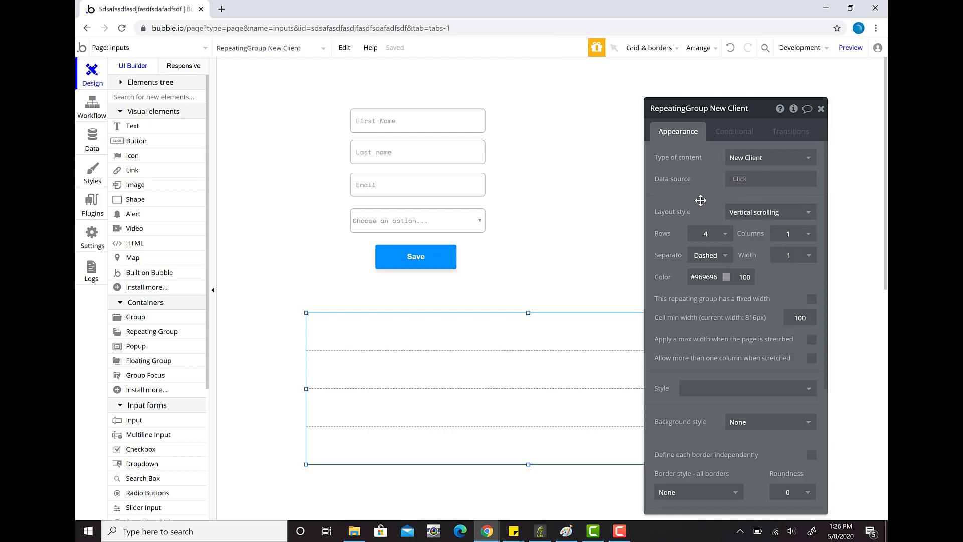
{"action": "left_click", "coordinate": [736, 184]}
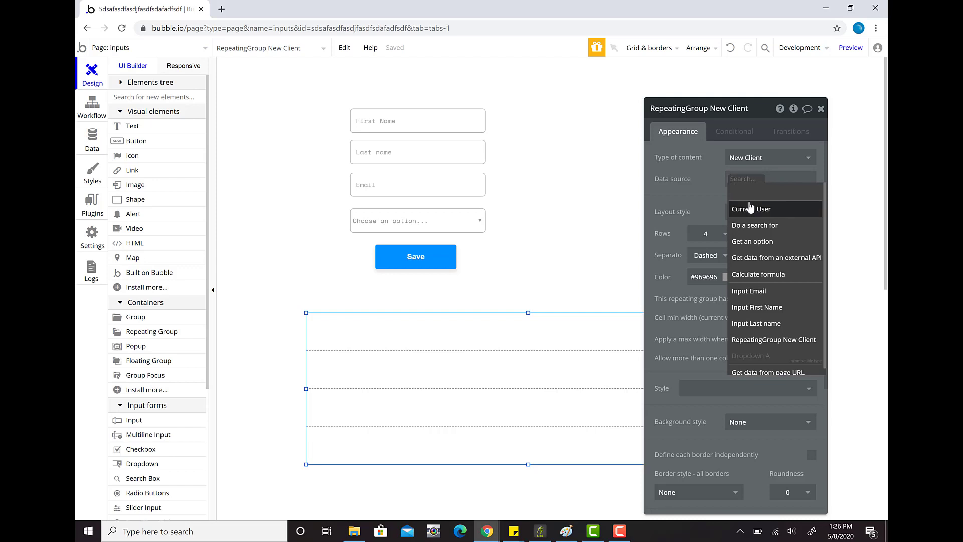
{"action": "left_click", "coordinate": [762, 227]}
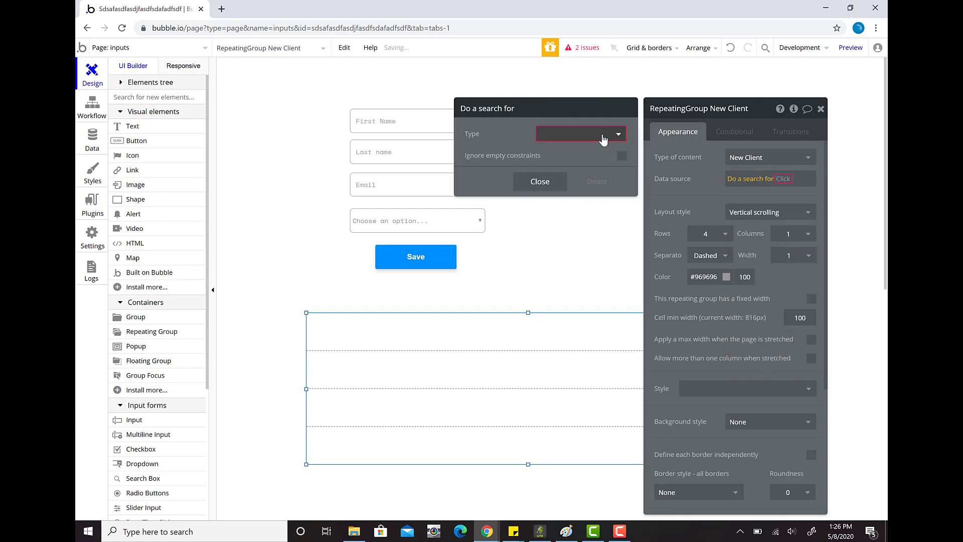
{"action": "left_click", "coordinate": [567, 166]}
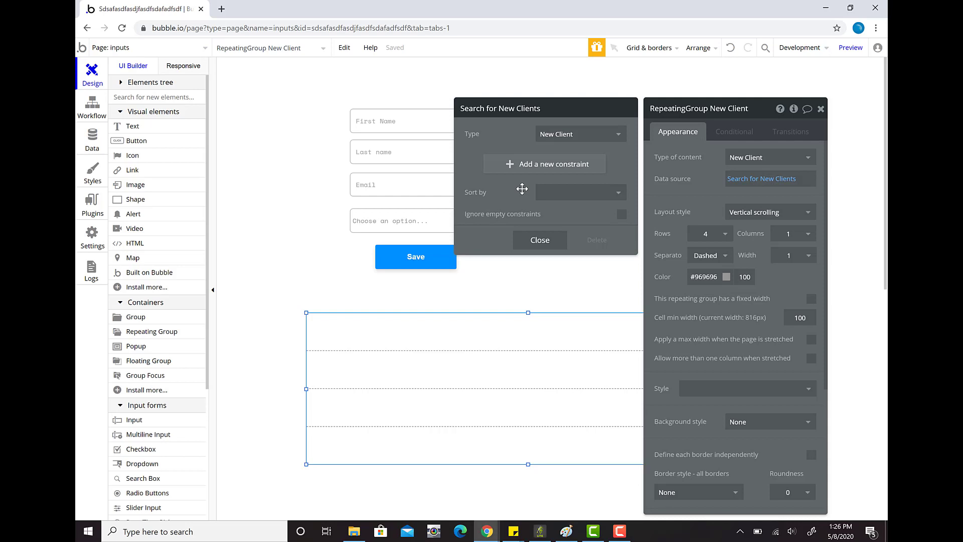
Try a search constraint of Location = Dropdown A's value on the New Clients search, and delete it
{"action": "left_click", "coordinate": [514, 164]}
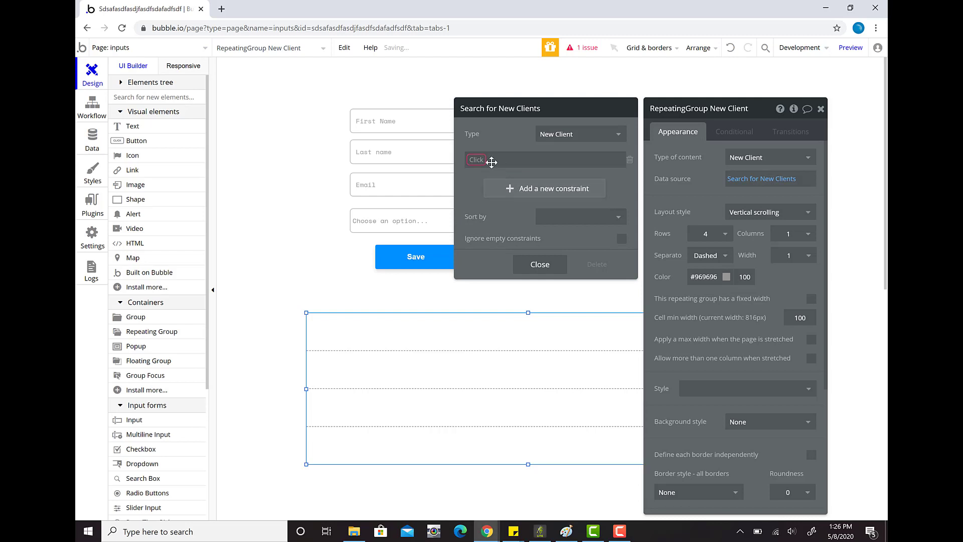
{"action": "left_click", "coordinate": [477, 163]}
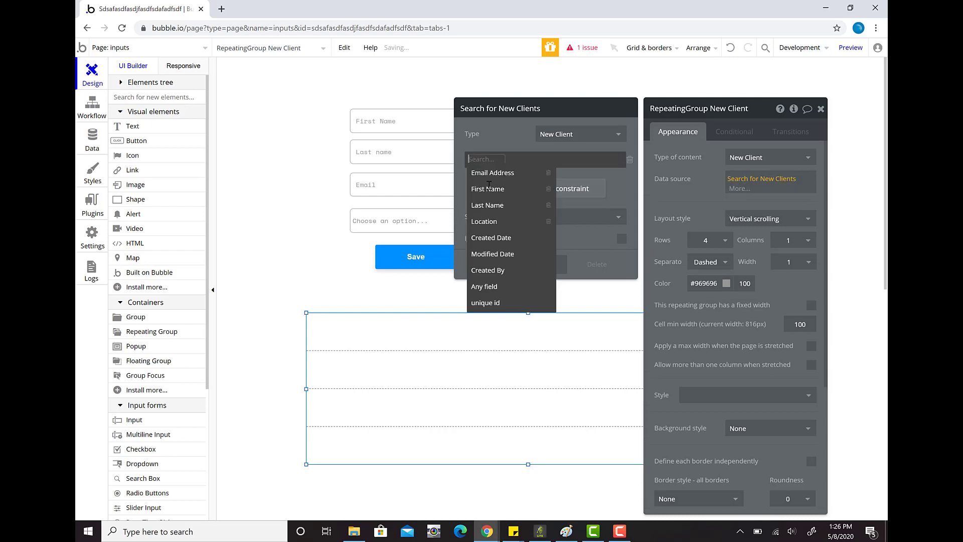
{"action": "left_click", "coordinate": [499, 230]}
{"action": "left_click", "coordinate": [506, 159]}
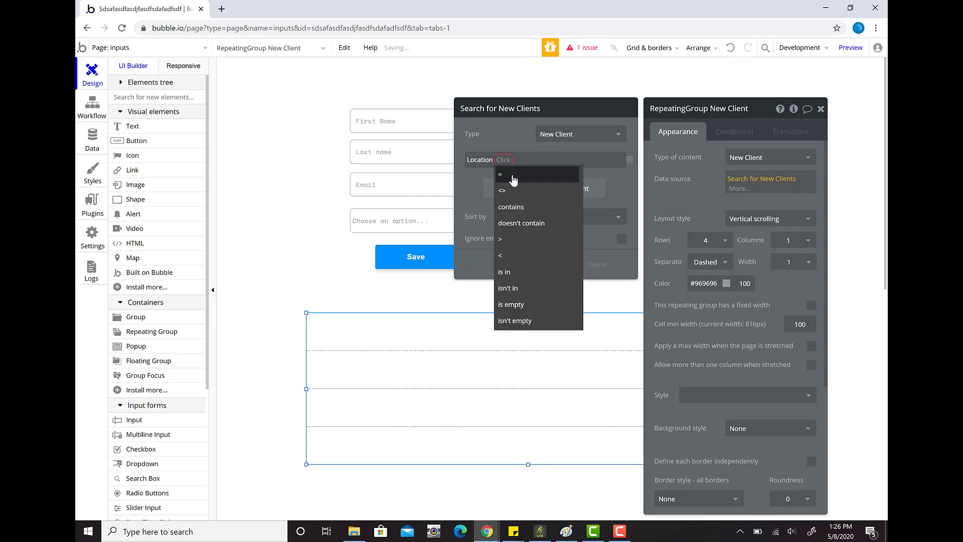
{"action": "left_click", "coordinate": [503, 175]}
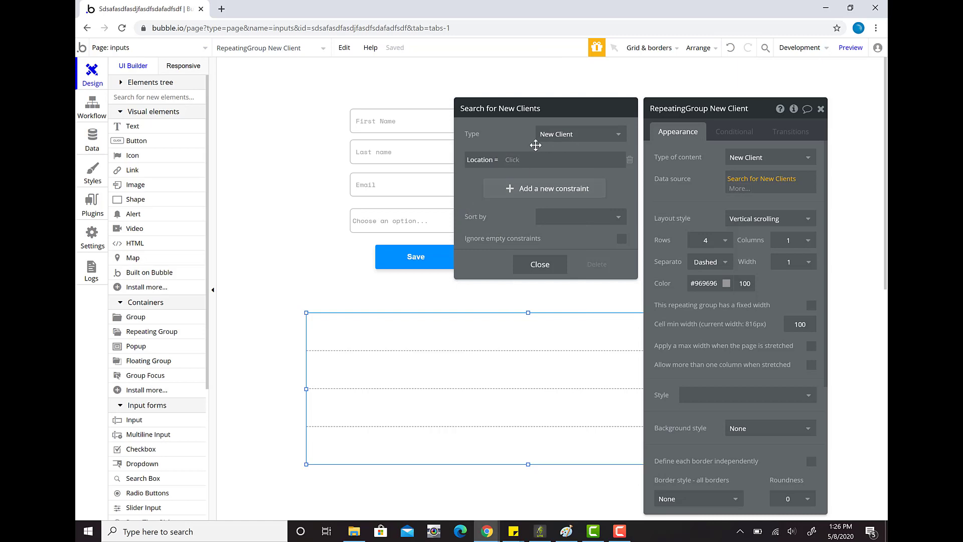
{"action": "left_click", "coordinate": [515, 160]}
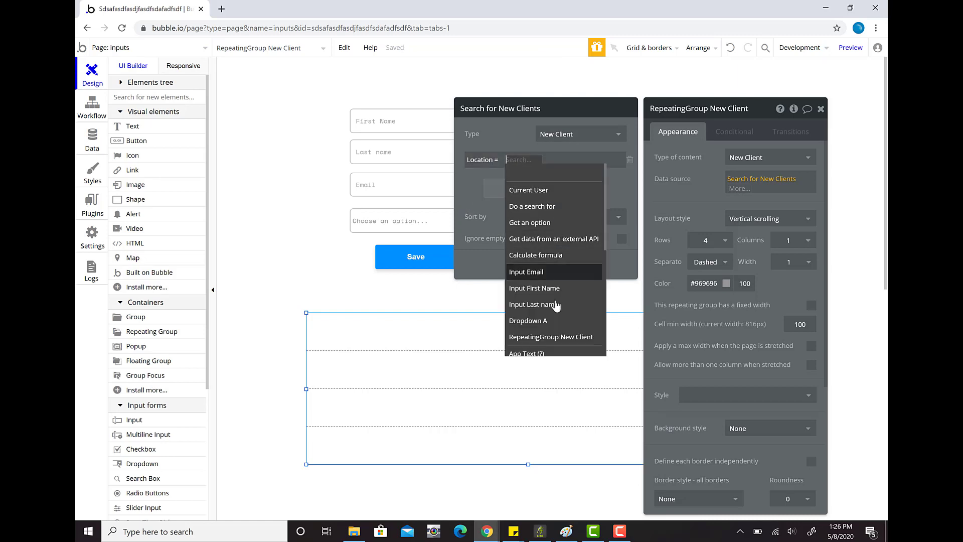
{"action": "left_click", "coordinate": [552, 324]}
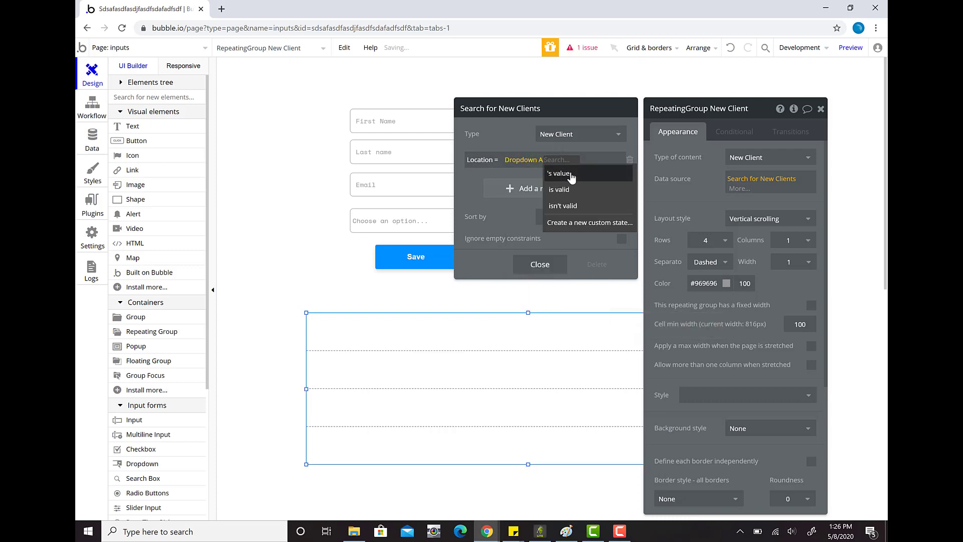
{"action": "left_click", "coordinate": [560, 173]}
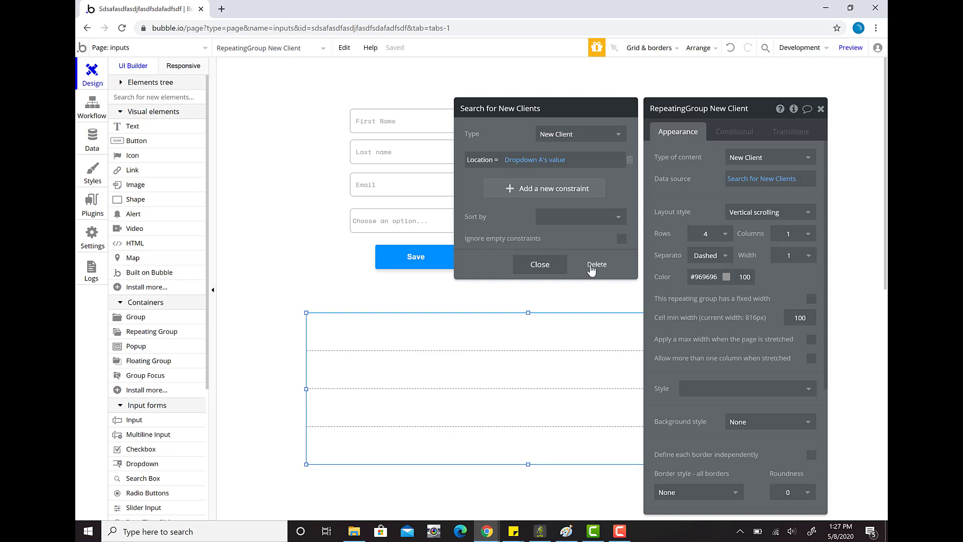
{"action": "left_click", "coordinate": [629, 159]}
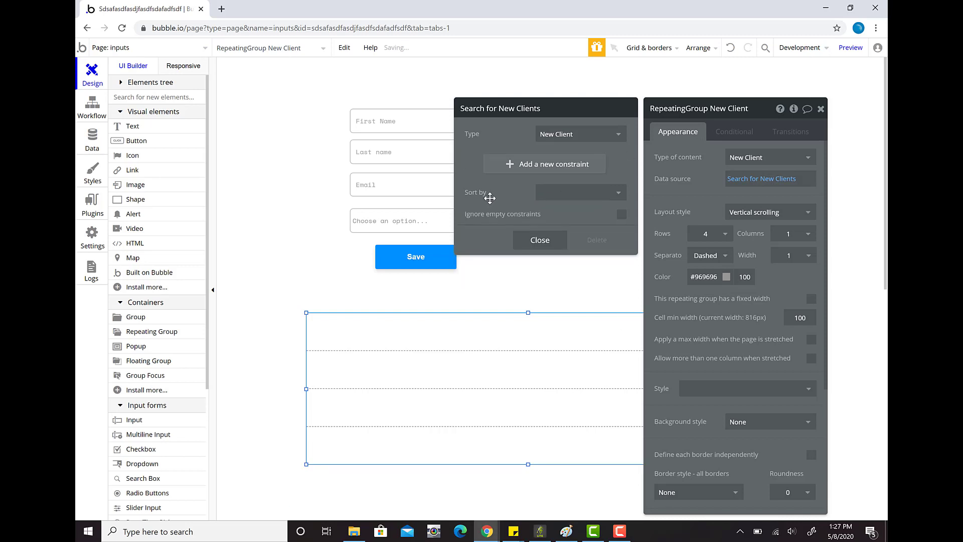
Close the search settings and the repeating group's properties, and shift the group slightly down on the page
{"action": "left_click", "coordinate": [550, 242]}
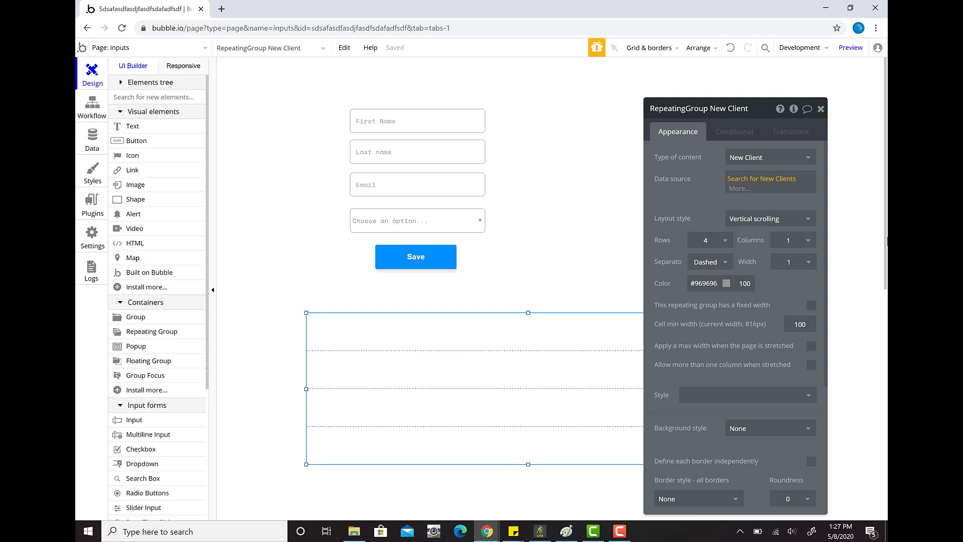
{"action": "left_click", "coordinate": [821, 113]}
{"action": "left_click_drag", "start_coordinate": [609, 329], "coordinate": [633, 335]}
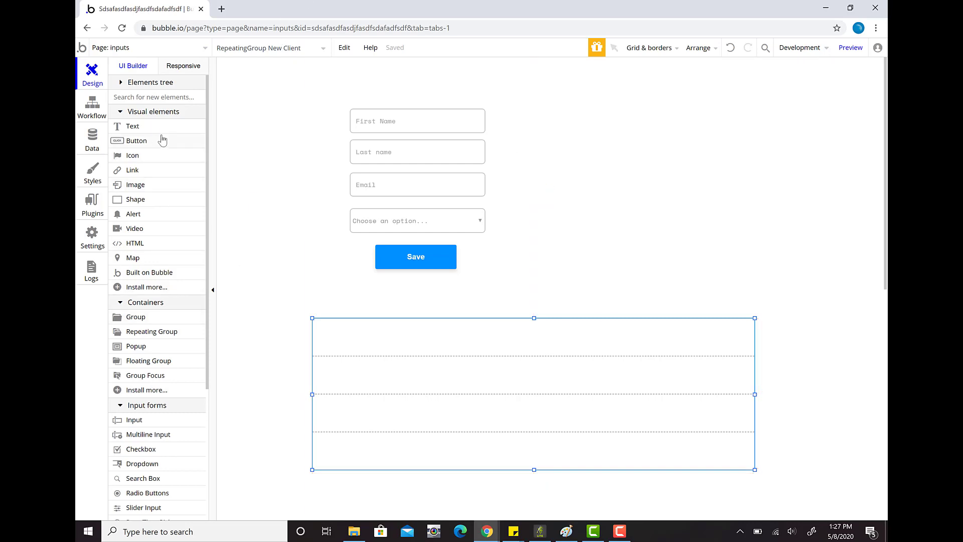
Add a text element to the repeating group's first cell and start a dynamic expression as its content
{"action": "left_click", "coordinate": [134, 127]}
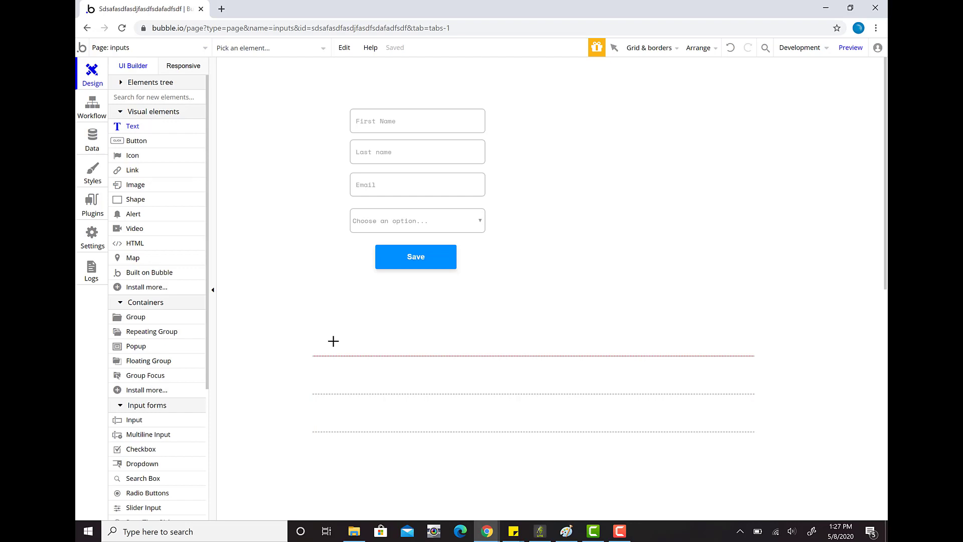
{"action": "left_click", "coordinate": [333, 341]}
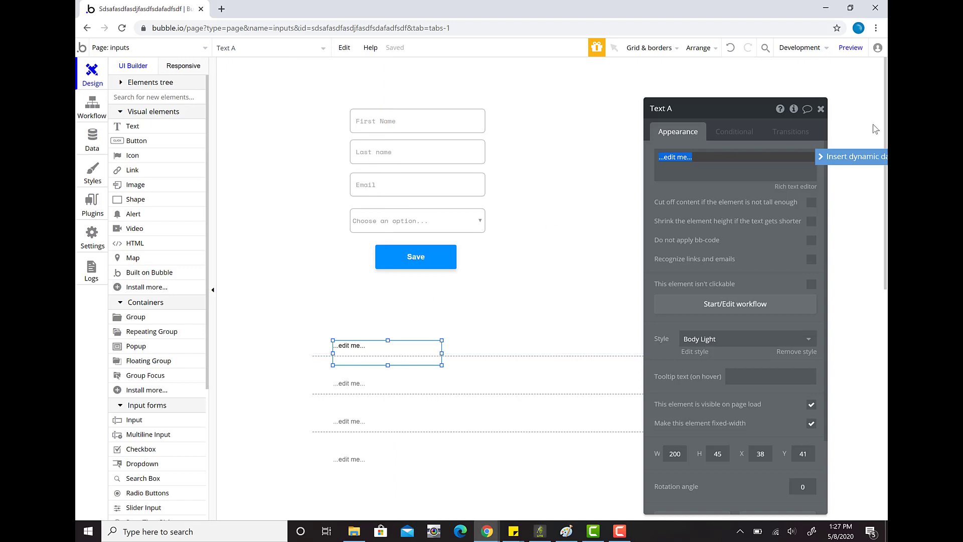
{"action": "left_click", "coordinate": [847, 155]}
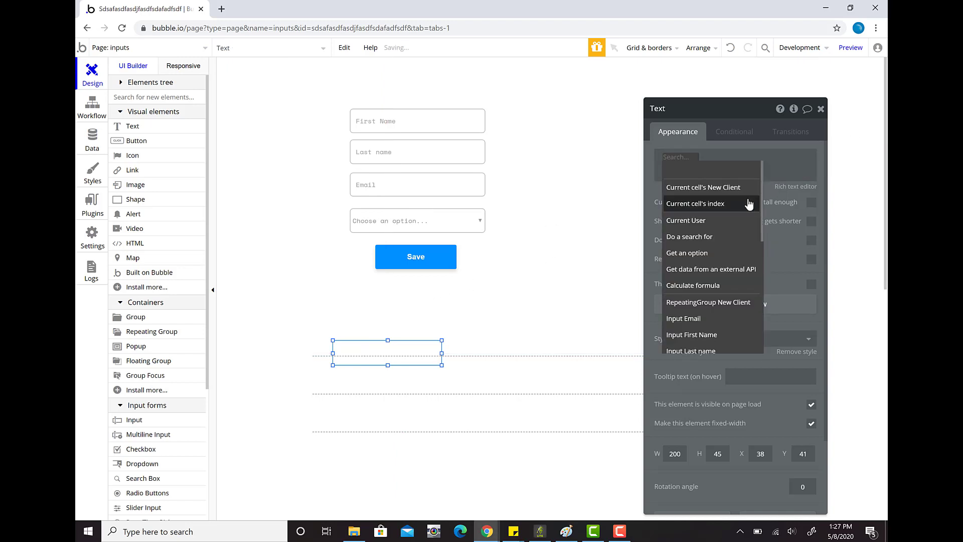
Try RepeatingGroup New Client as the text's dynamic data source, and clear it
{"action": "mouse_move", "coordinate": [735, 222]}
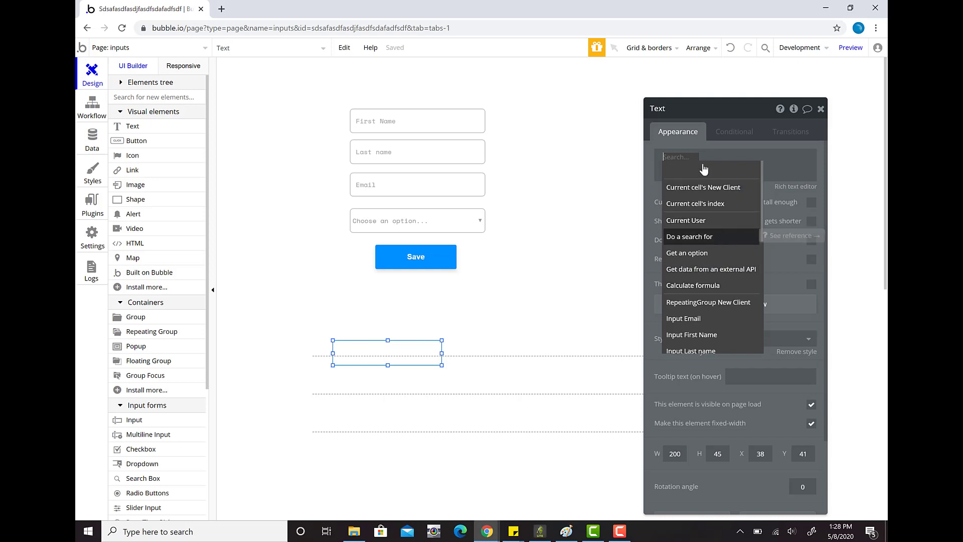
{"action": "scroll", "coordinate": [705, 246], "scroll_direction": "down", "scroll_amount": 1}
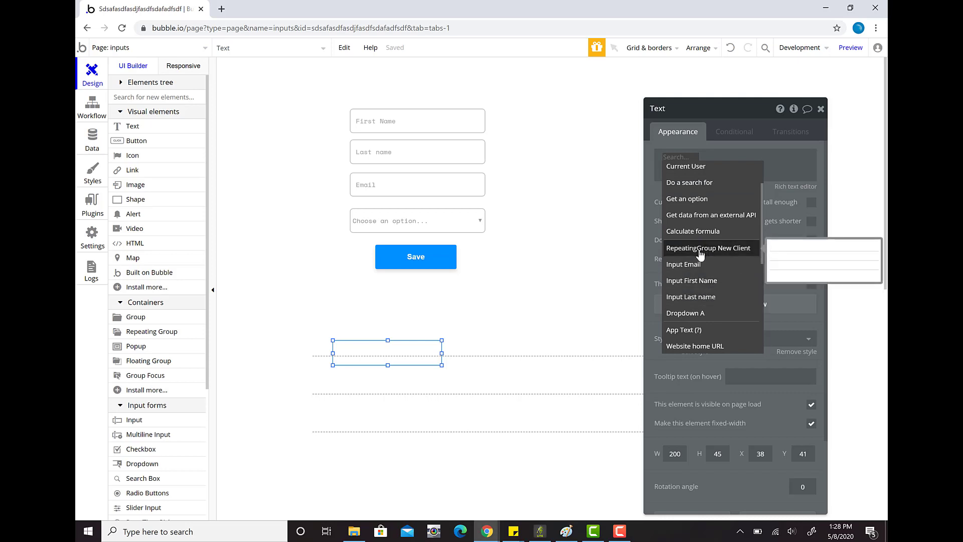
{"action": "left_click", "coordinate": [701, 255]}
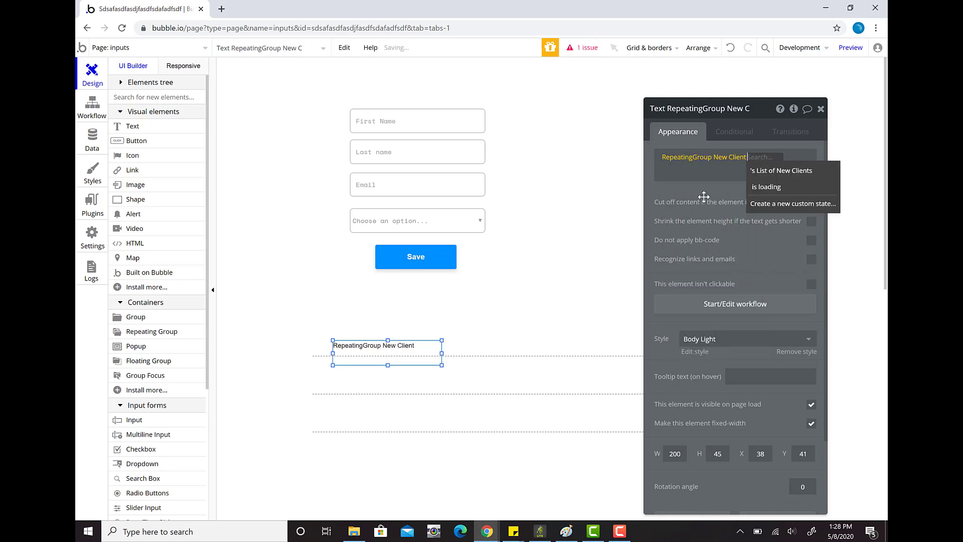
{"action": "left_click", "coordinate": [756, 158]}
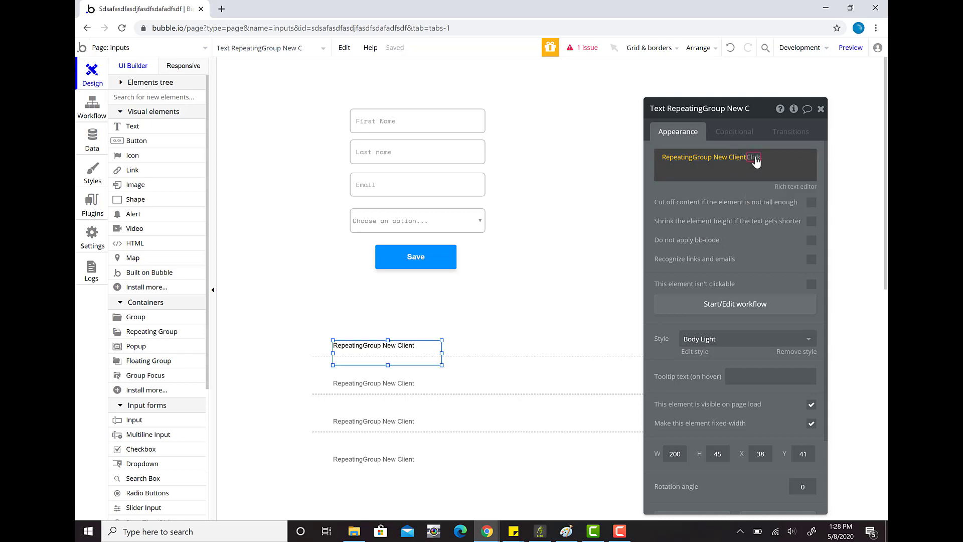
{"action": "left_click", "coordinate": [757, 160]}
{"action": "right_click", "coordinate": [778, 344]}
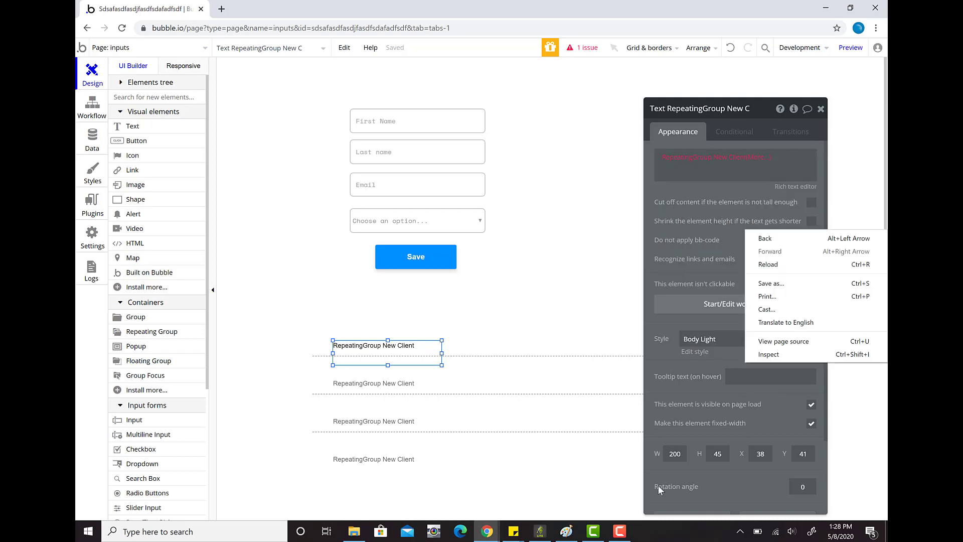
{"action": "left_click", "coordinate": [619, 535]}
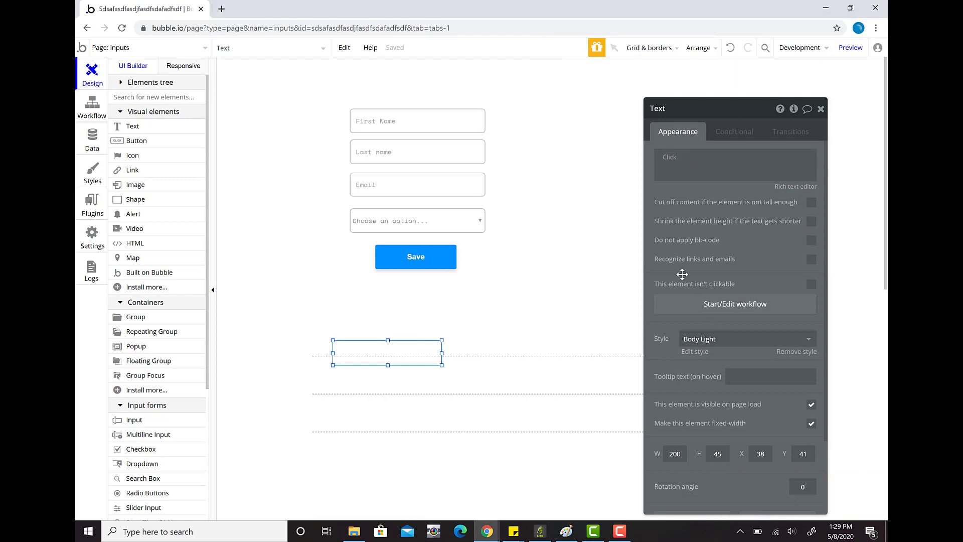
Set the text's content to Current cell's New Client's First Name and narrow the element to about 143 px
{"action": "left_click", "coordinate": [664, 158]}
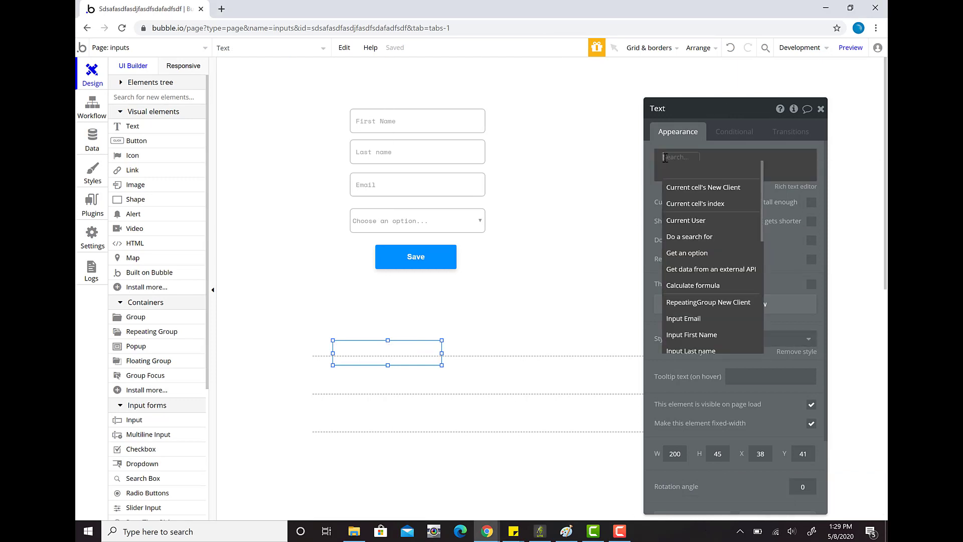
{"action": "left_click", "coordinate": [691, 194]}
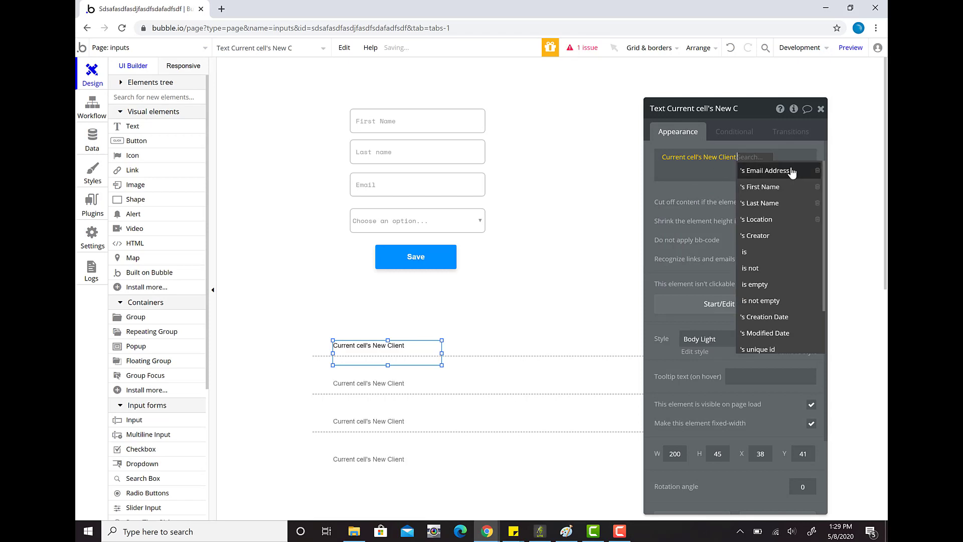
{"action": "left_click", "coordinate": [776, 189]}
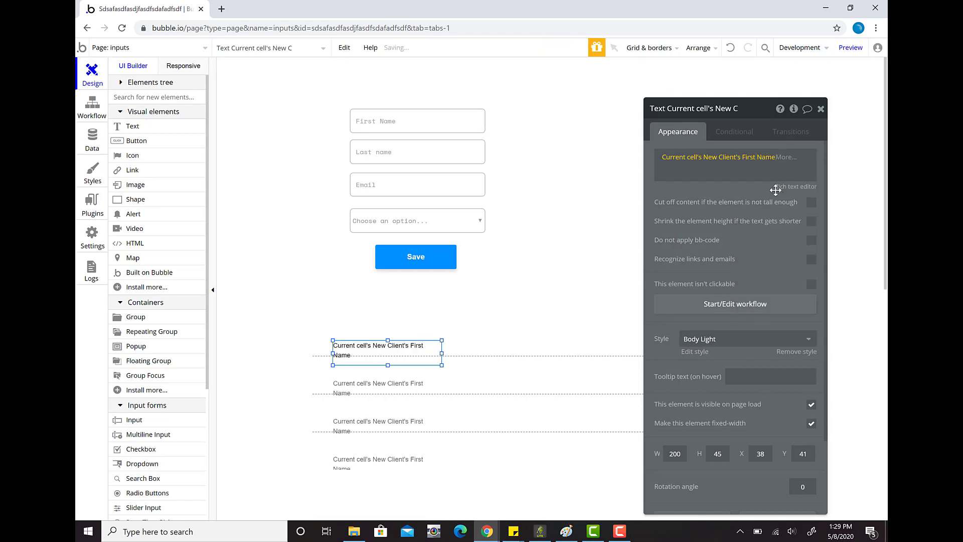
{"action": "left_click_drag", "start_coordinate": [442, 353], "coordinate": [407, 356]}
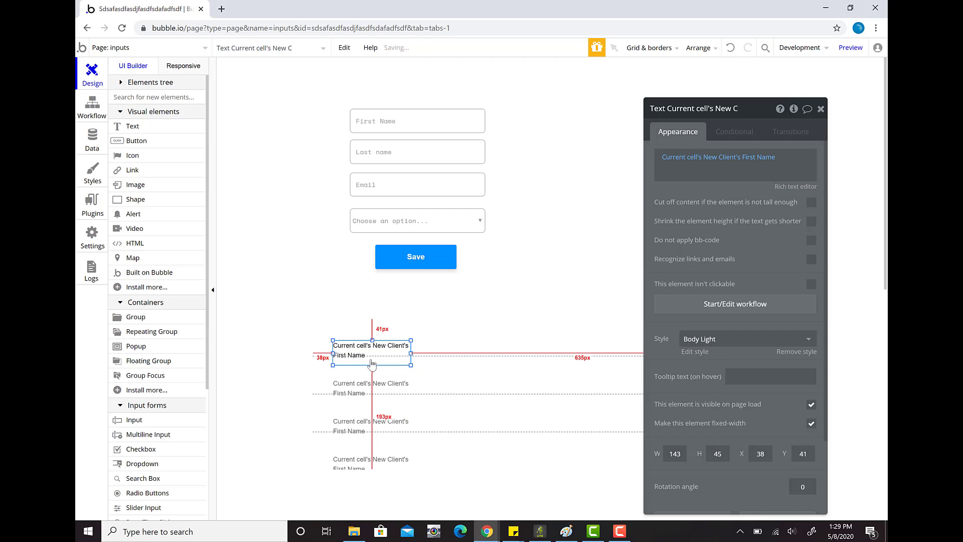
{"action": "left_click", "coordinate": [409, 363]}
{"action": "left_click", "coordinate": [389, 346]}
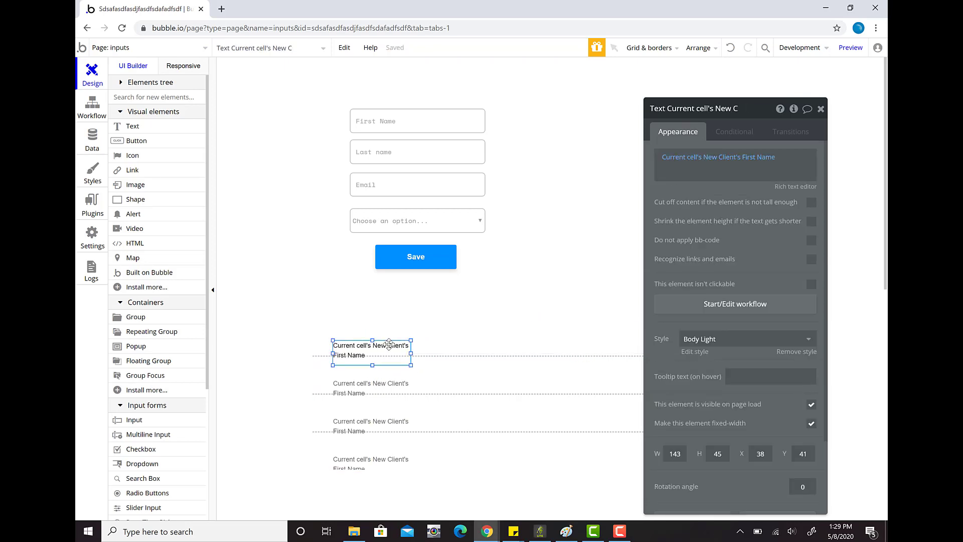
Draw a second text element, about 113 by 21 px, beside the first name text in the first cell
{"action": "left_click", "coordinate": [149, 130]}
{"action": "left_click", "coordinate": [432, 345]}
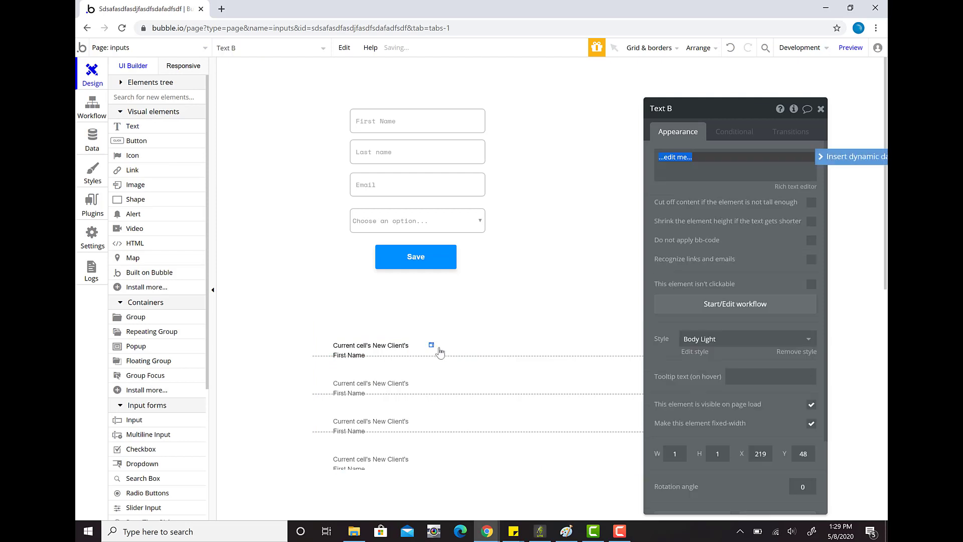
{"action": "mouse_move", "coordinate": [431, 345]}
{"action": "left_mouse_down"}
{"action": "mouse_move", "coordinate": [400, 346]}
{"action": "mouse_move", "coordinate": [434, 350]}
{"action": "left_mouse_up"}
{"action": "left_click_drag", "start_coordinate": [450, 347], "coordinate": [480, 346]}
Set the second text's content to Current cell's New Client's Last Name and close its properties
{"action": "triple_click", "coordinate": [686, 160]}
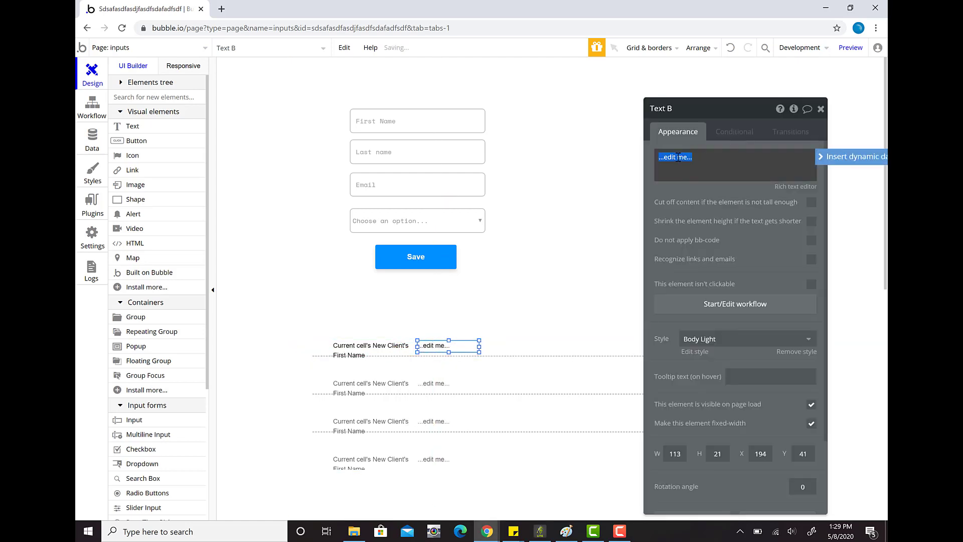
{"action": "left_click", "coordinate": [828, 157]}
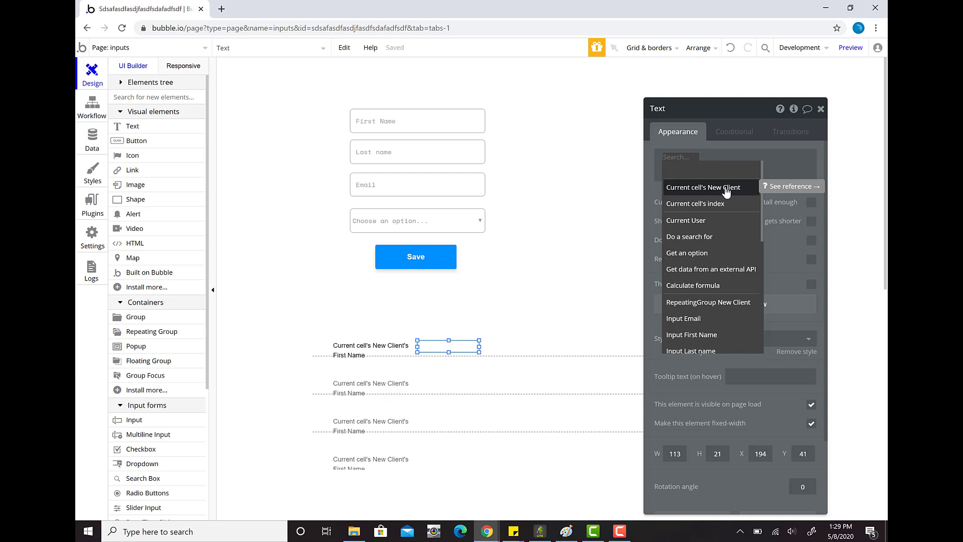
{"action": "left_click", "coordinate": [726, 193]}
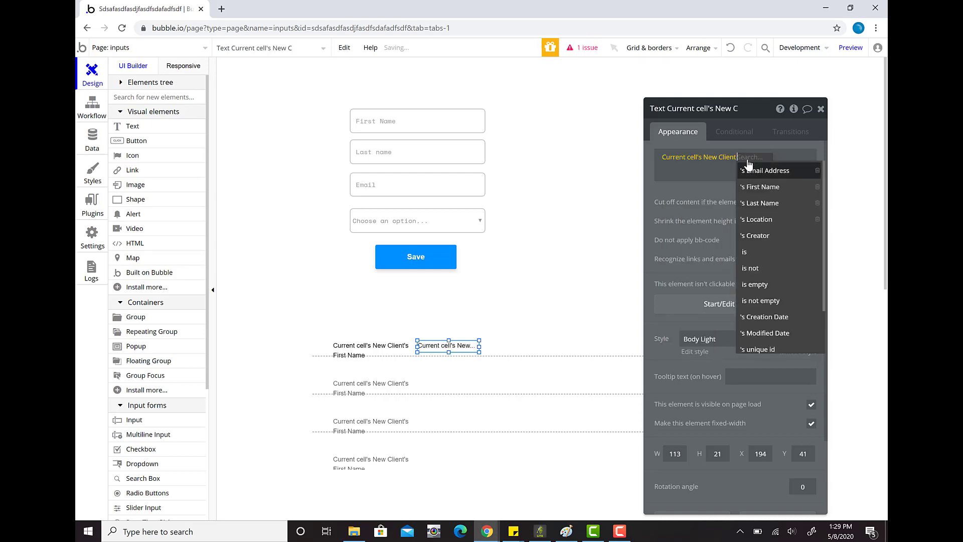
{"action": "left_click", "coordinate": [769, 211]}
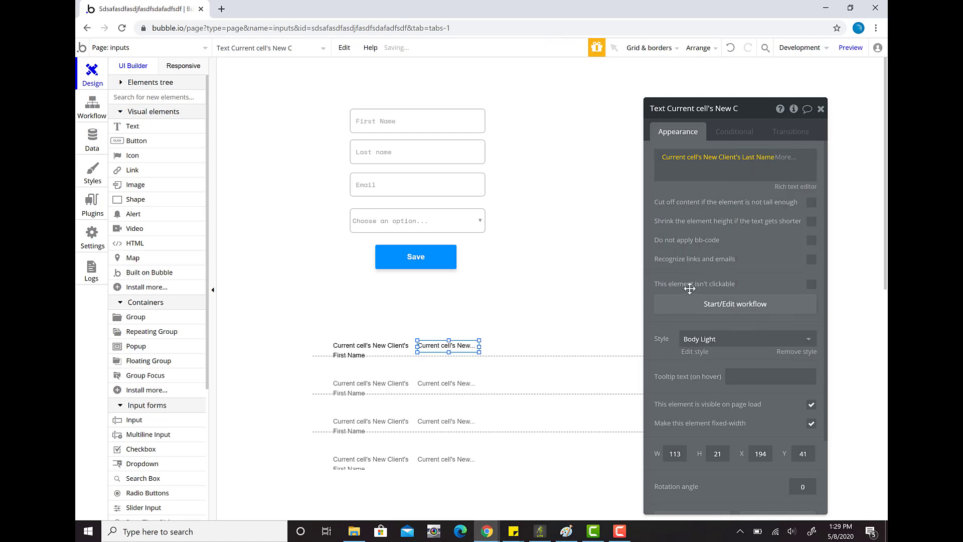
{"action": "left_click", "coordinate": [822, 109]}
{"action": "left_click", "coordinate": [780, 261]}
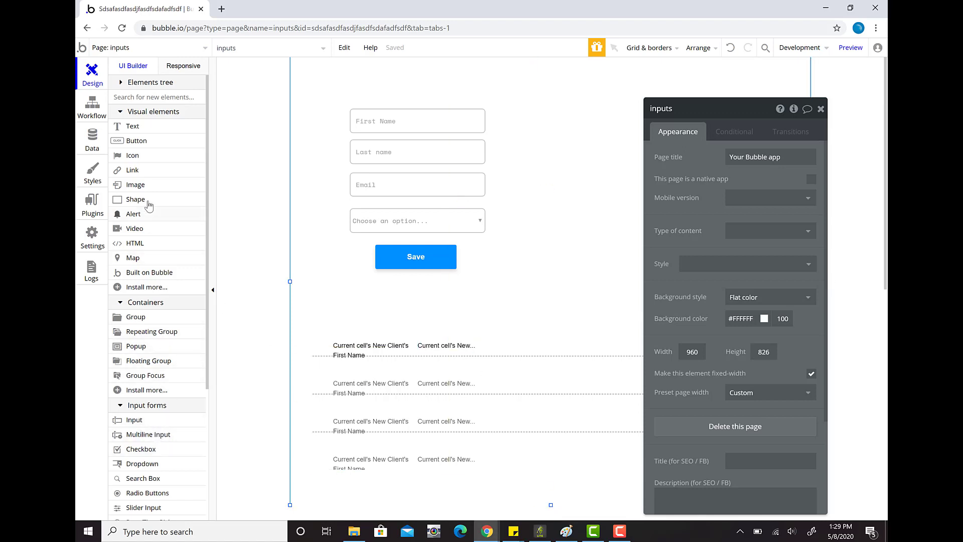
Place a third text element, about 200 by 45 px, beside the last name text in the first row
{"action": "left_click", "coordinate": [147, 129]}
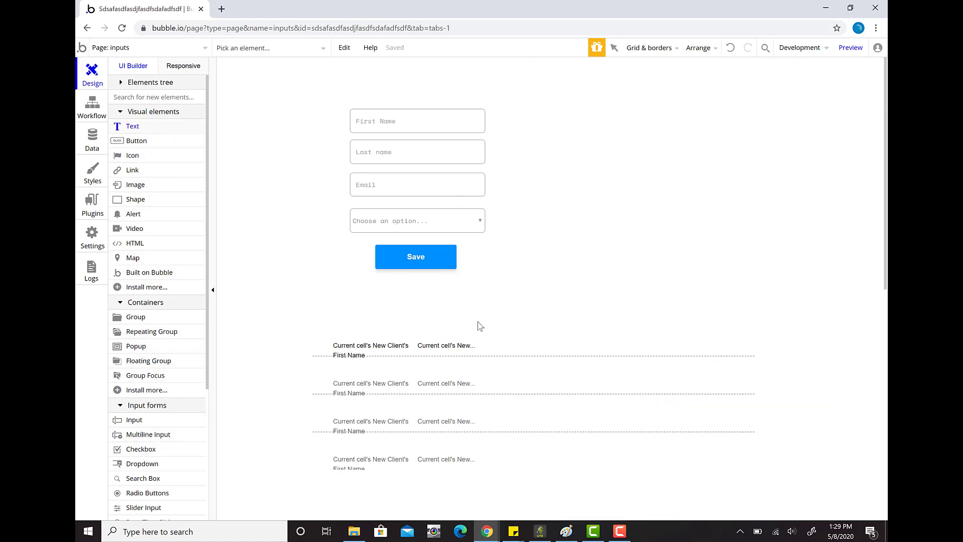
{"action": "left_click", "coordinate": [519, 340]}
{"action": "left_click_drag", "start_coordinate": [562, 347], "coordinate": [553, 349]}
{"action": "left_click", "coordinate": [682, 163]}
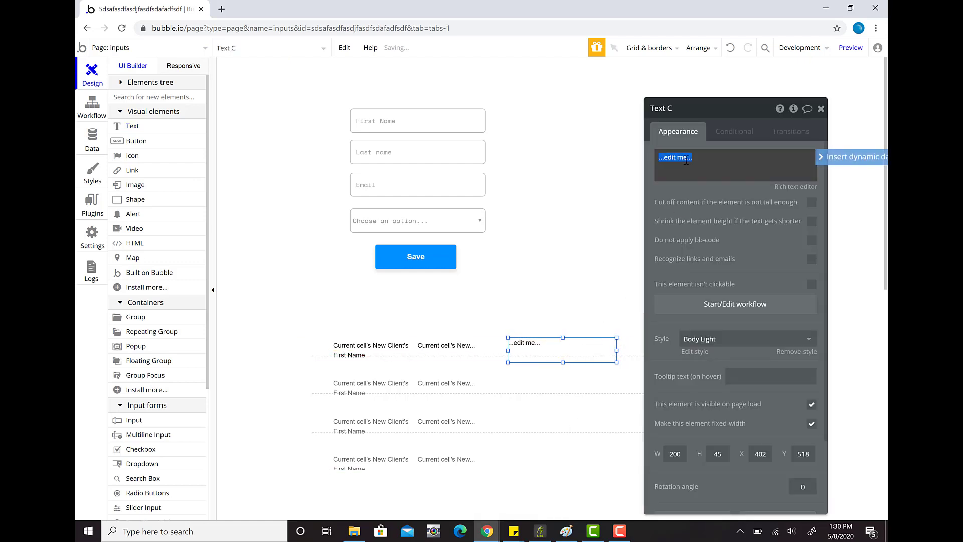
{"action": "left_click", "coordinate": [856, 156]}
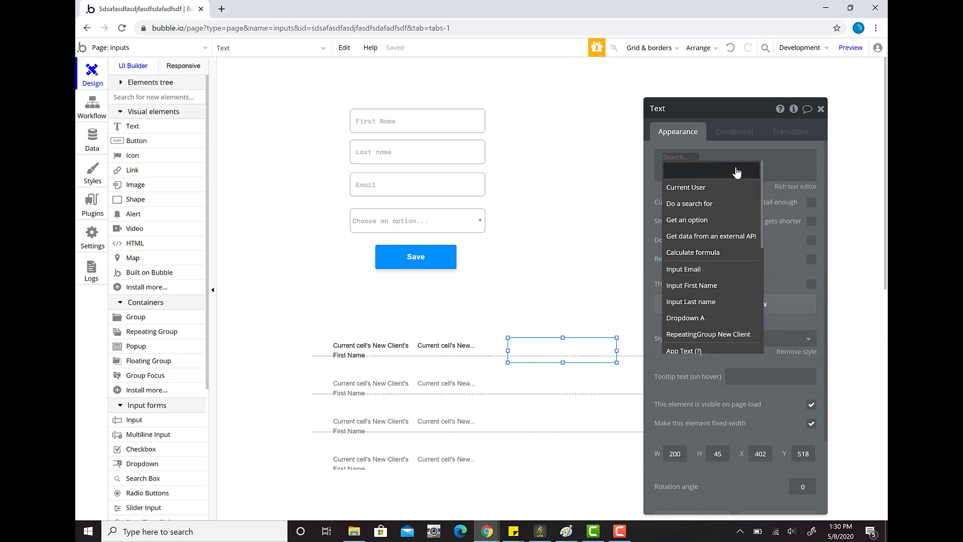
{"action": "left_click", "coordinate": [772, 167]}
{"action": "type", "text": "Click"}
{"action": "left_click", "coordinate": [841, 171]}
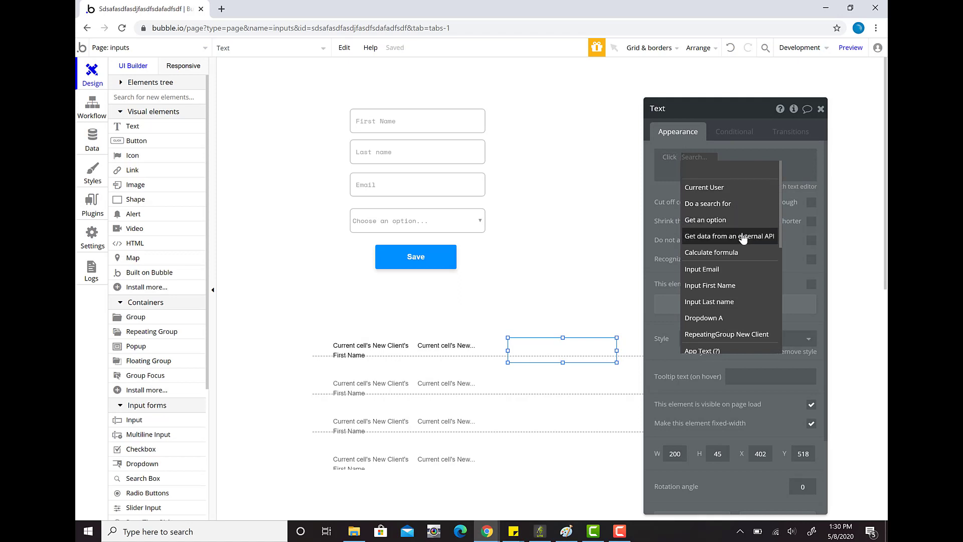
{"action": "left_click", "coordinate": [793, 164]}
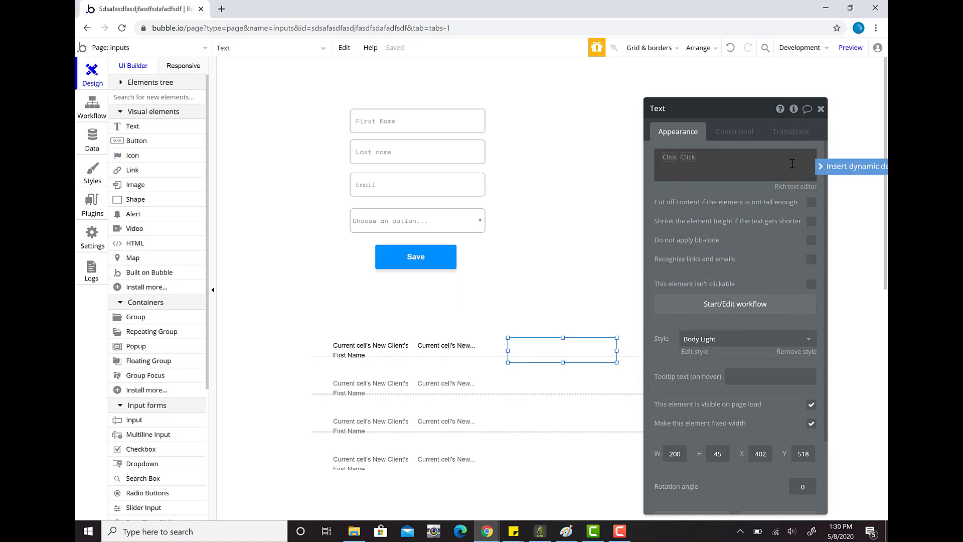
{"action": "key", "text": "ctrl+a"}
{"action": "key", "text": "BackSpace"}
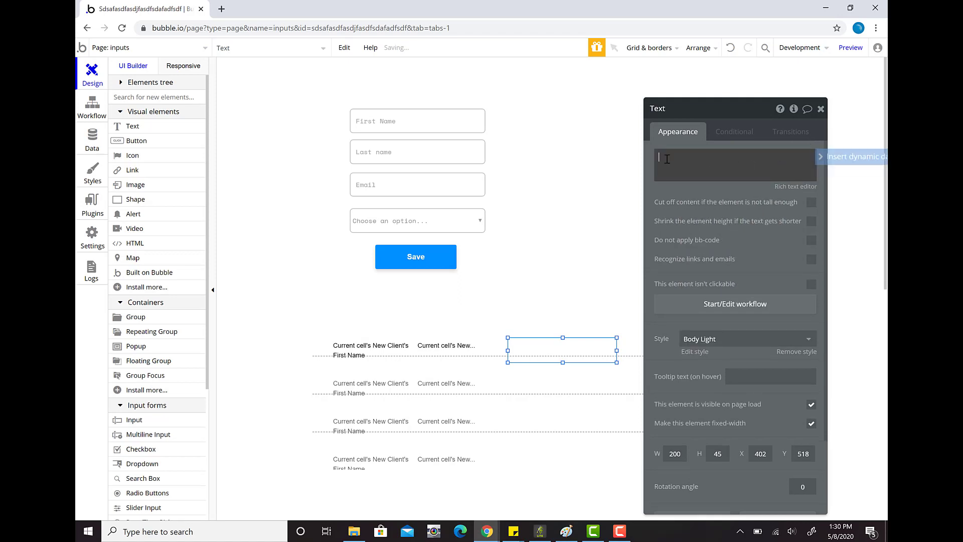
Search the third text's dynamic data sources for "current cell", and clear the expression
{"action": "left_click", "coordinate": [853, 160]}
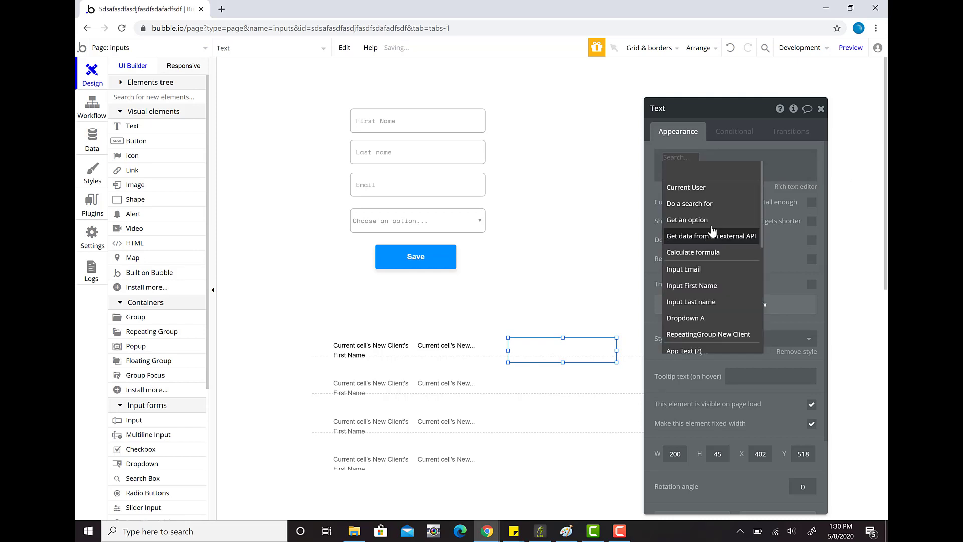
{"action": "left_click_drag", "start_coordinate": [765, 209], "coordinate": [763, 214]}
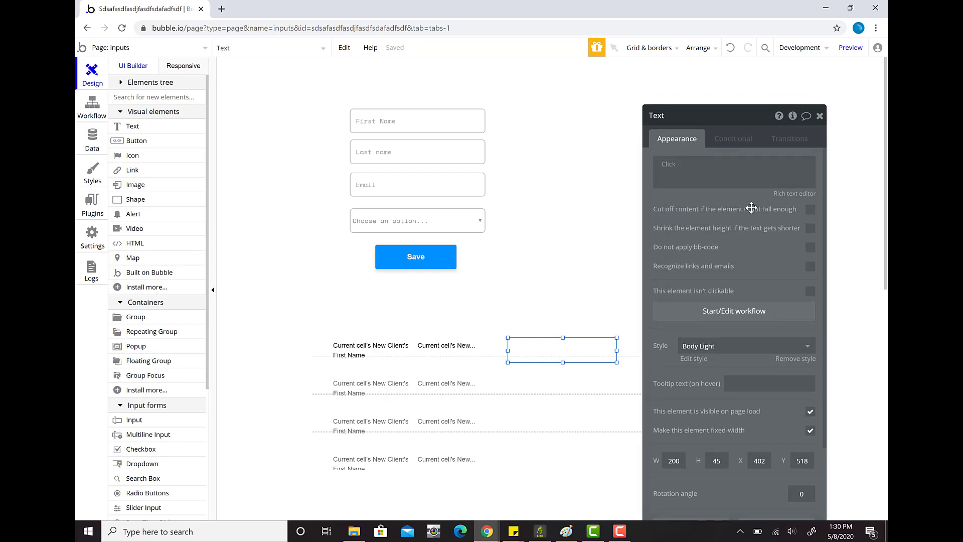
{"action": "left_click", "coordinate": [668, 168]}
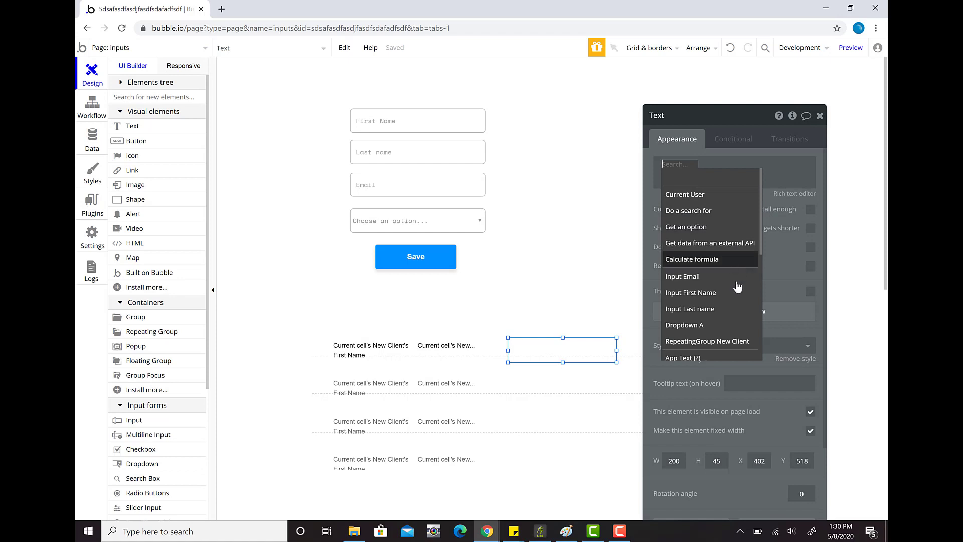
{"action": "left_click_drag", "start_coordinate": [763, 260], "coordinate": [758, 203]}
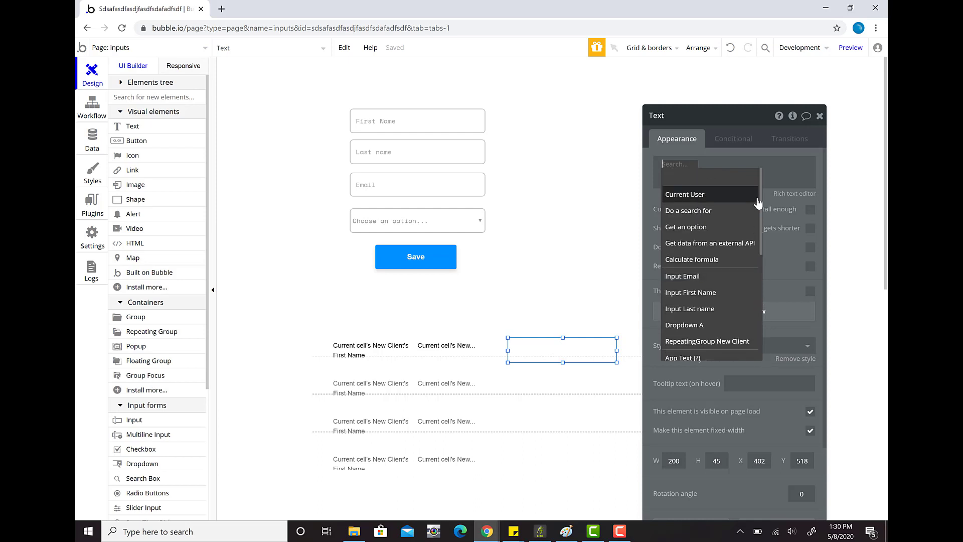
{"action": "type", "text": "cu"}
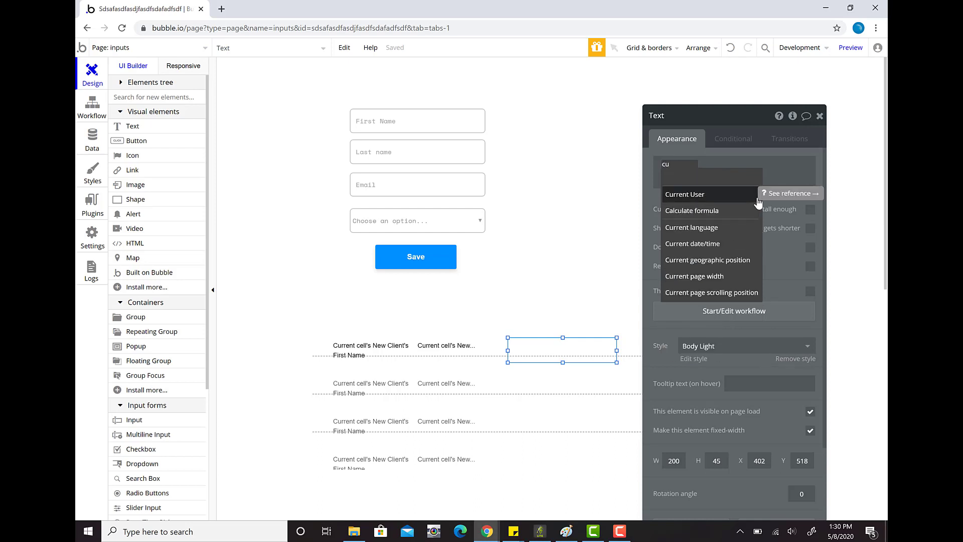
{"action": "type", "text": "rrent cell"}
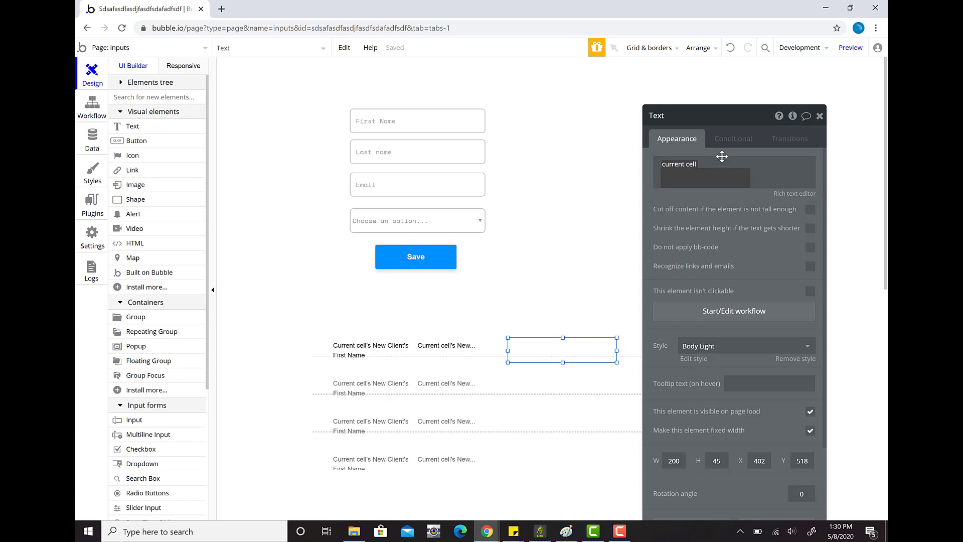
{"action": "left_click", "coordinate": [740, 177]}
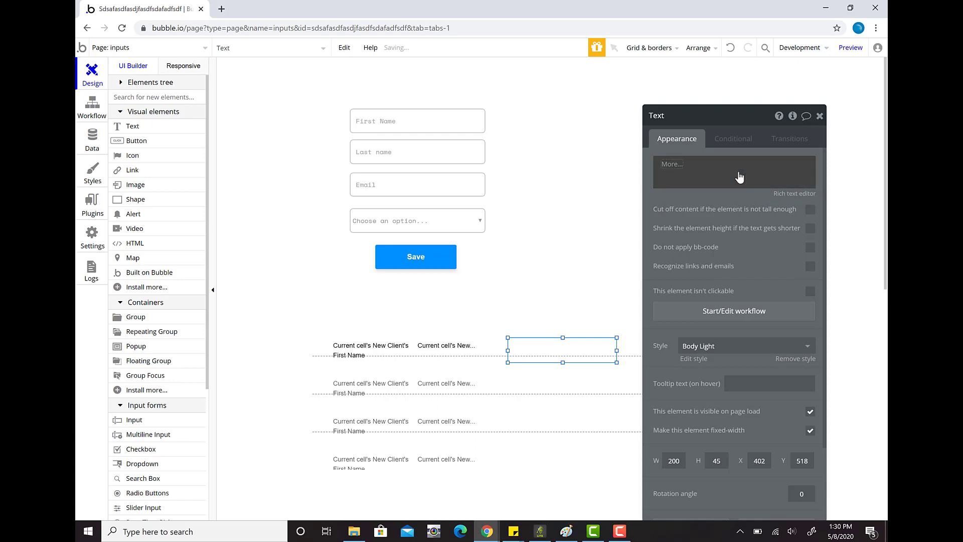
{"action": "left_click", "coordinate": [713, 168]}
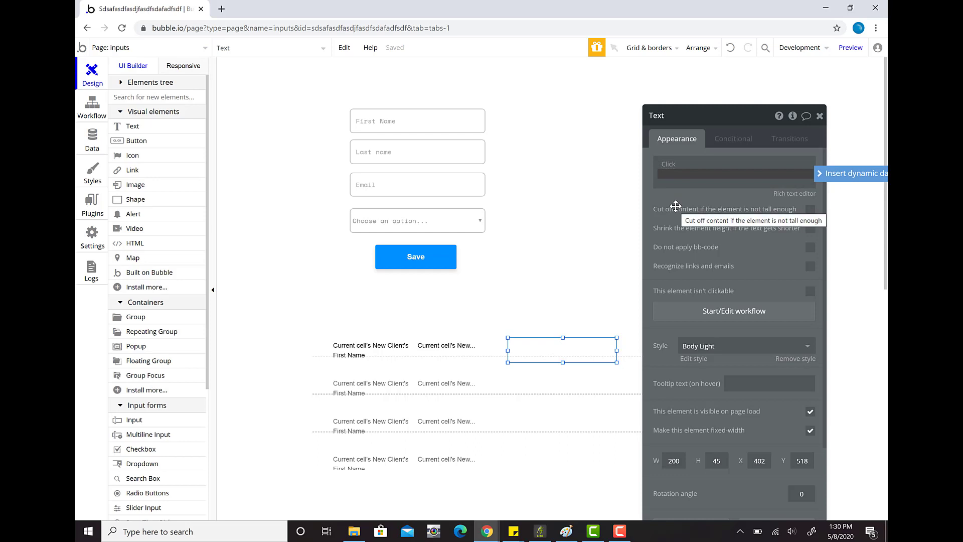
{"action": "key", "text": "BackSpace"}
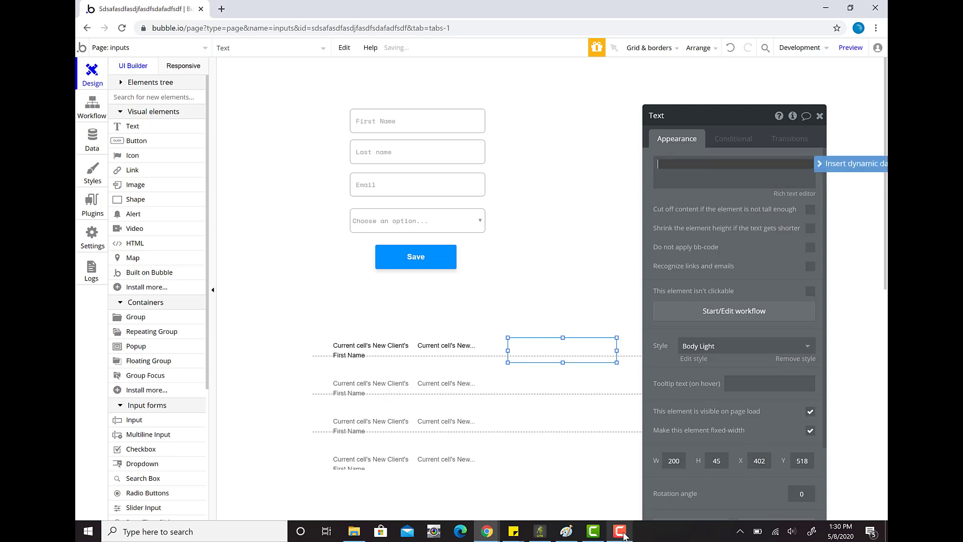
Fit the third text element, resized to 200 by 26 px, into the first cell beside the last name, and reposition the repeating group below the form
{"action": "left_click_drag", "start_coordinate": [540, 359], "coordinate": [514, 360]}
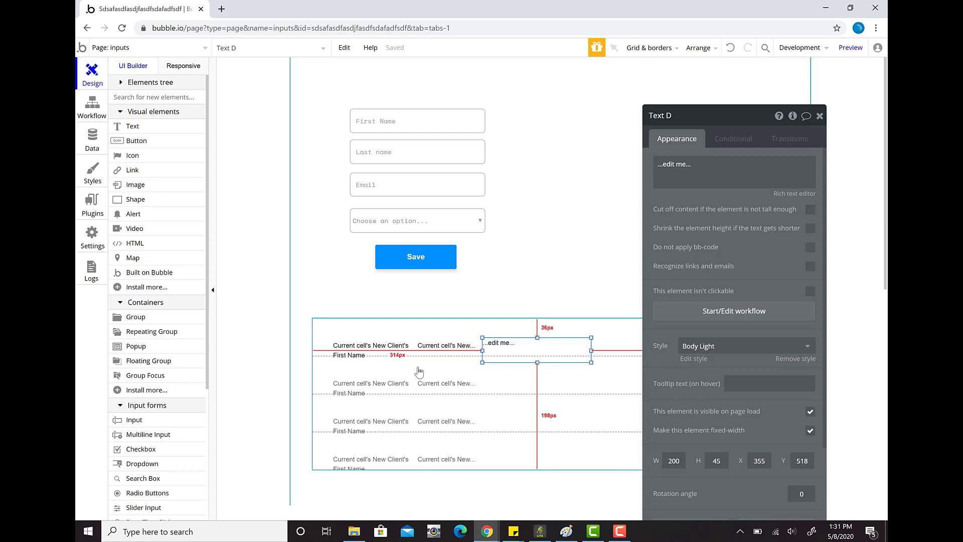
{"action": "left_click_drag", "start_coordinate": [722, 115], "coordinate": [813, 116]}
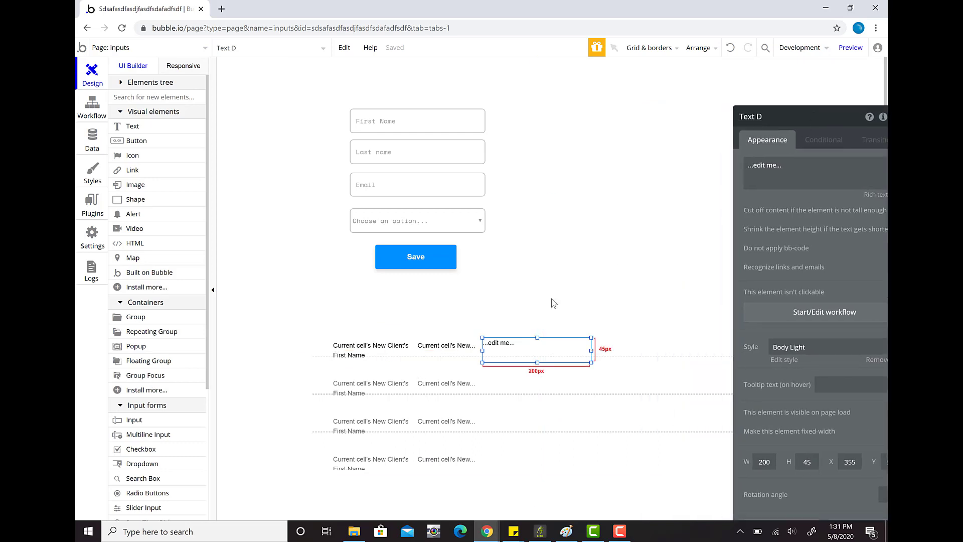
{"action": "left_click", "coordinate": [500, 336]}
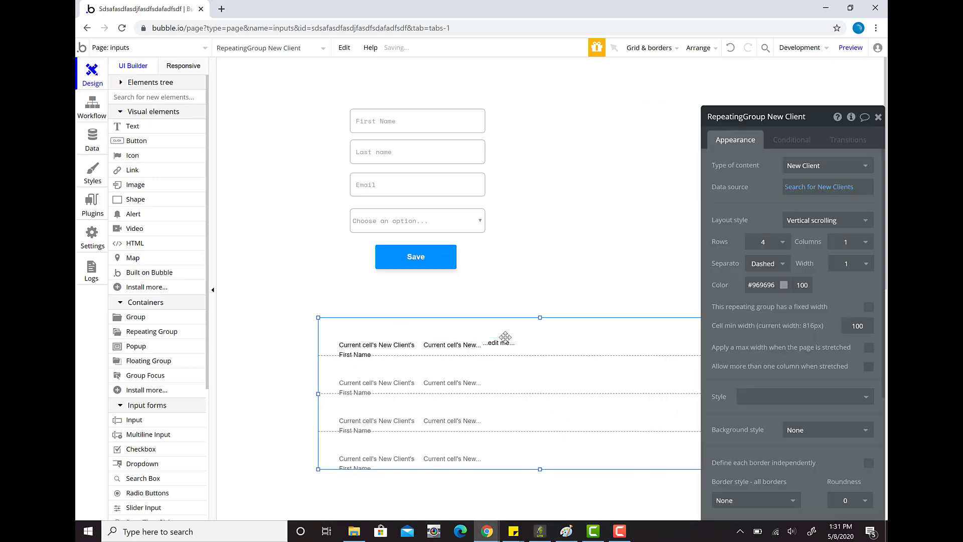
{"action": "left_click_drag", "start_coordinate": [480, 325], "coordinate": [539, 380]}
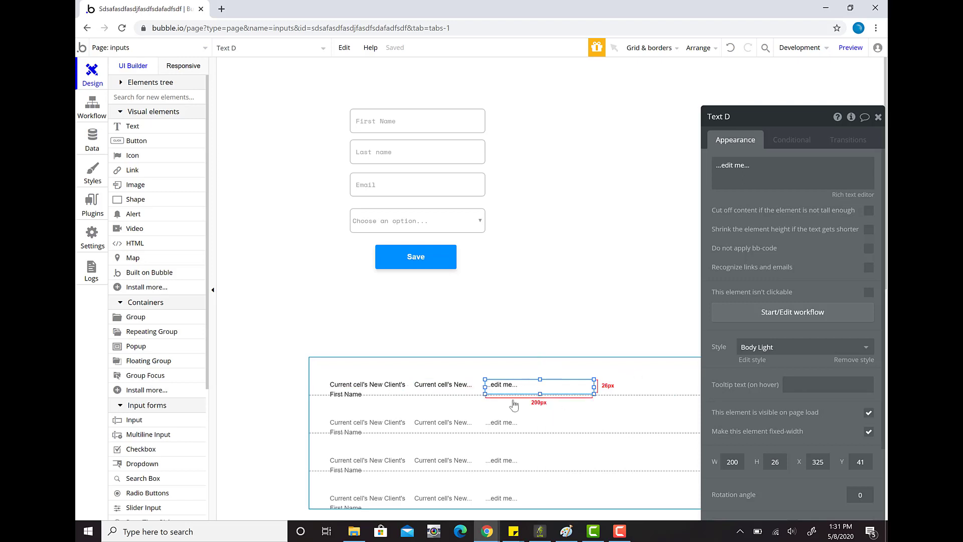
{"action": "left_click", "coordinate": [657, 363]}
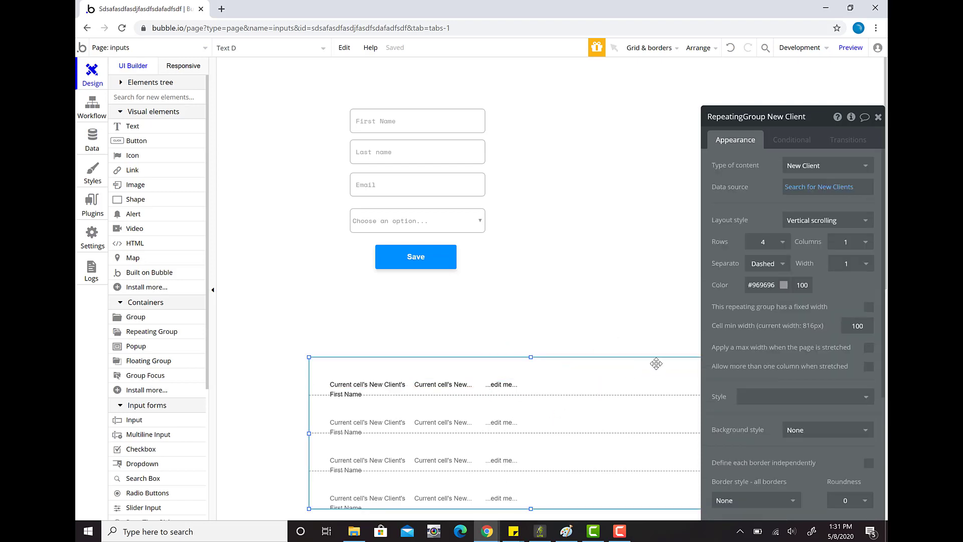
{"action": "left_click_drag", "start_coordinate": [656, 363], "coordinate": [659, 319]}
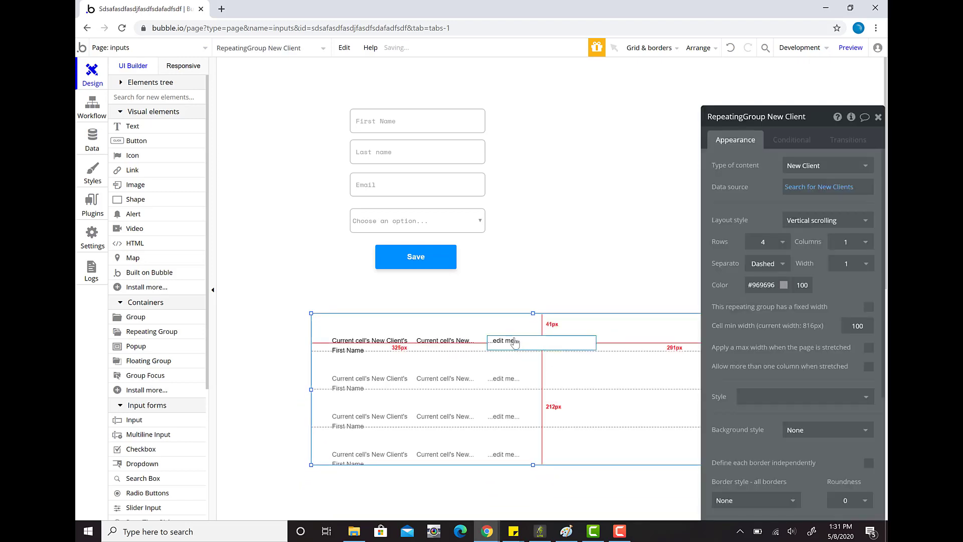
Set the third text's content to Current cell's New Client's Location and close its properties
{"action": "left_click", "coordinate": [515, 343]}
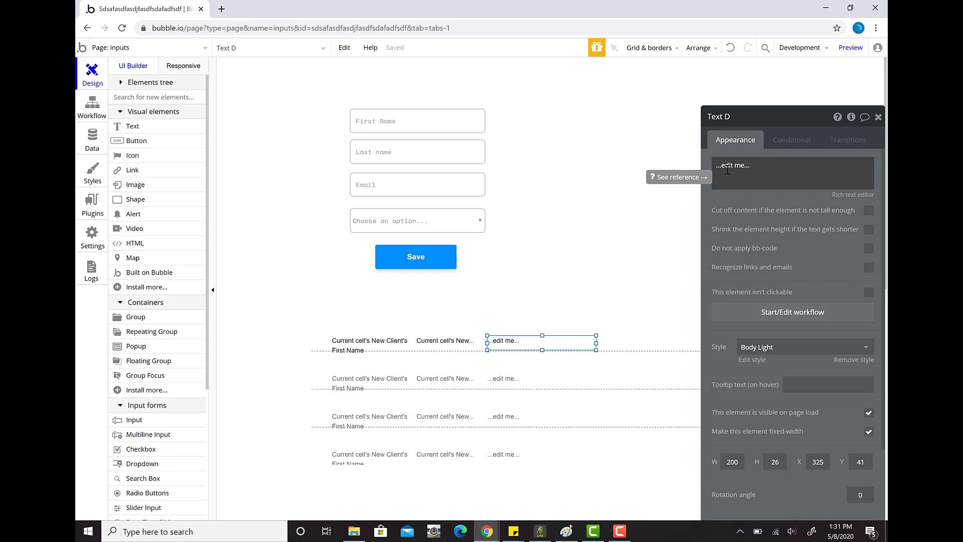
{"action": "left_click", "coordinate": [729, 170]}
{"action": "left_click", "coordinate": [768, 164]}
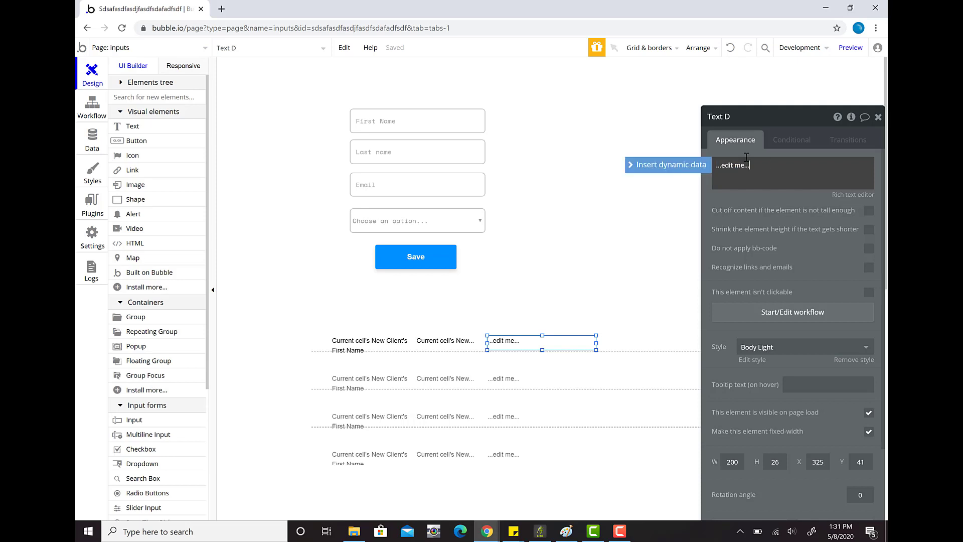
{"action": "left_click", "coordinate": [691, 166]}
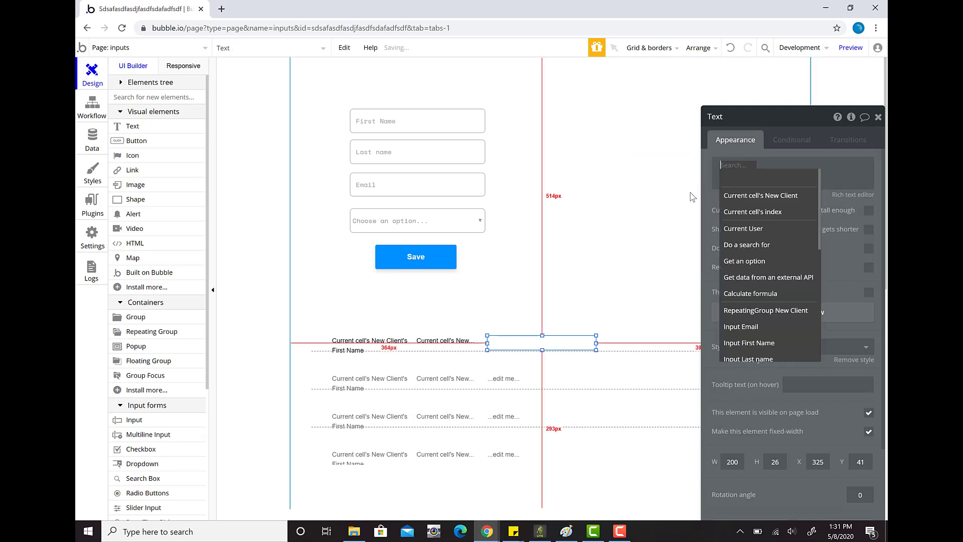
{"action": "left_click", "coordinate": [758, 201]}
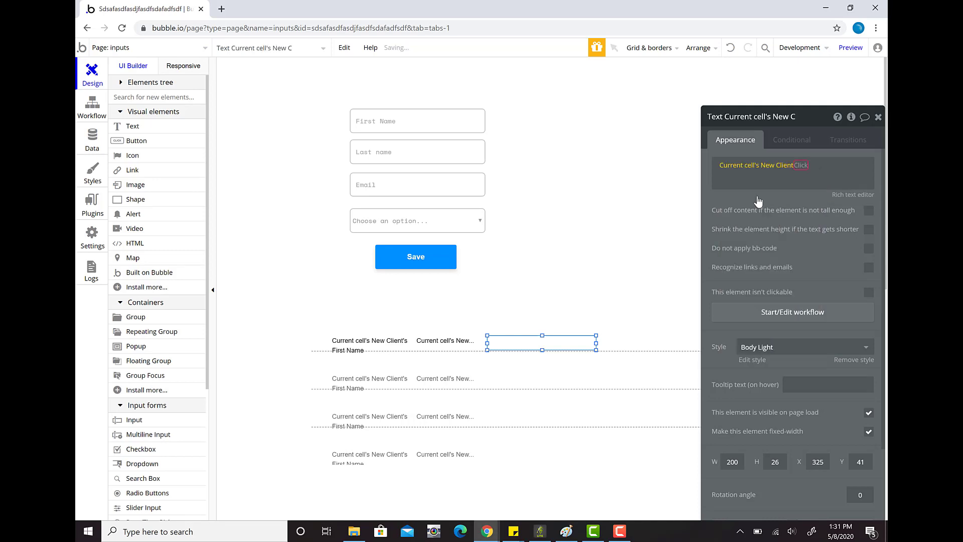
{"action": "left_click", "coordinate": [832, 229]}
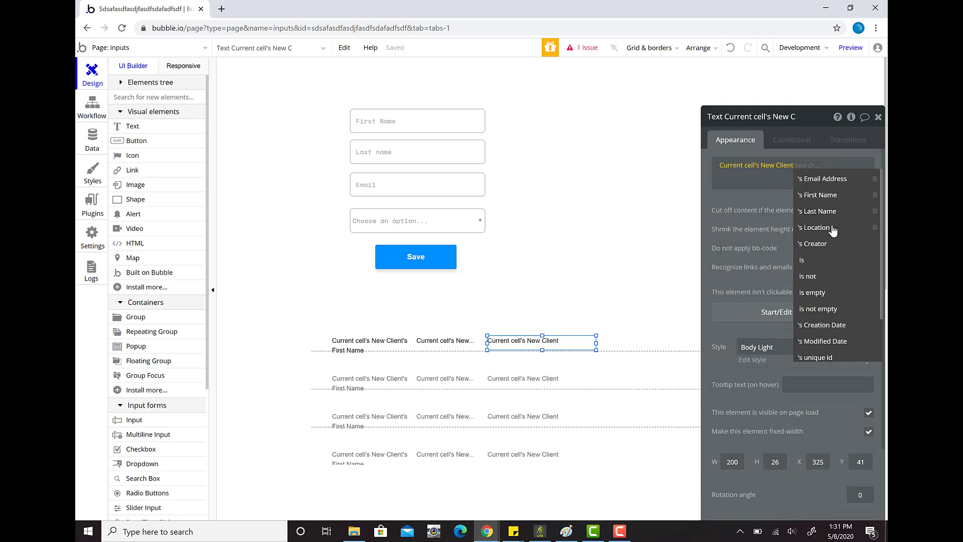
{"action": "left_click", "coordinate": [878, 117]}
Preview the page, look through the saved clients in the repeating group, and return to the editor with the page properties closed
{"action": "double_click", "coordinate": [851, 264]}
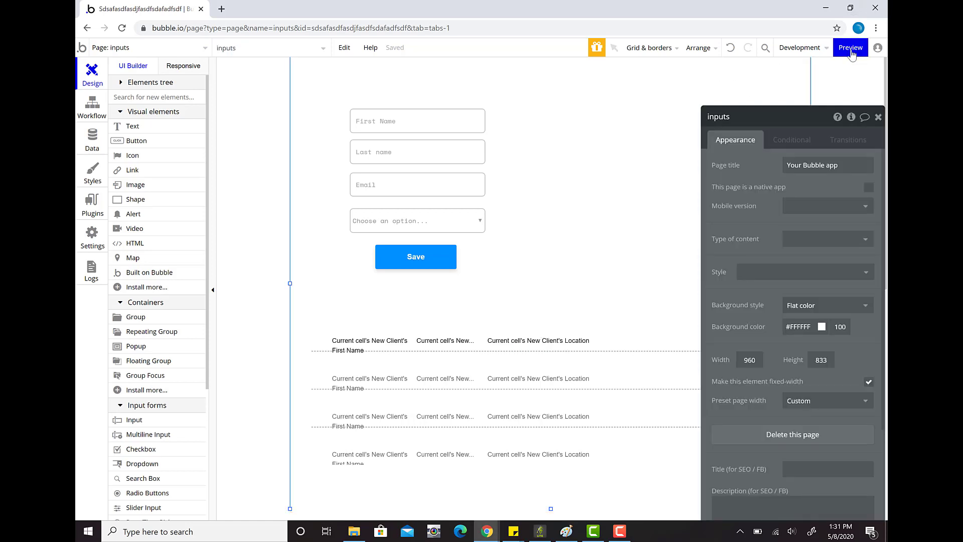
{"action": "left_click", "coordinate": [851, 48]}
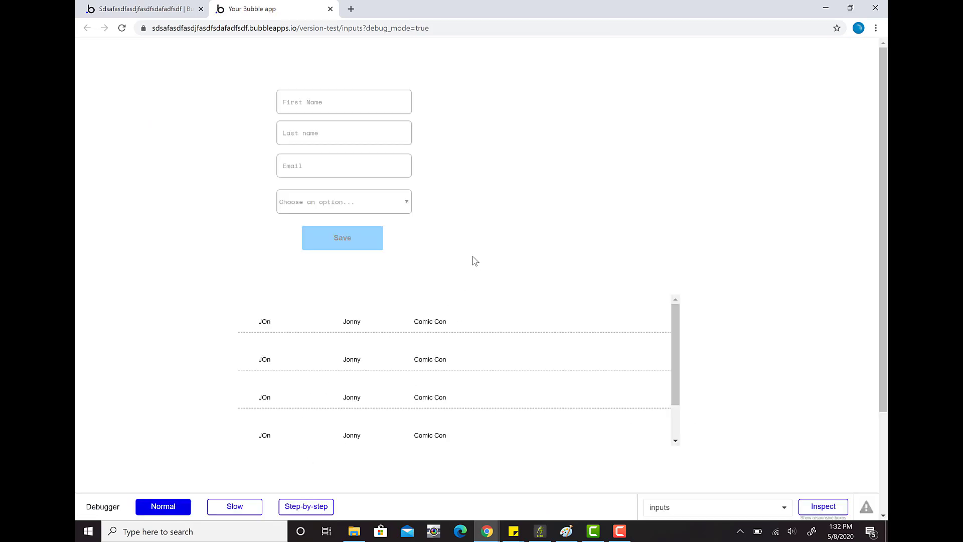
{"action": "scroll", "coordinate": [452, 387], "scroll_direction": "down", "scroll_amount": 3}
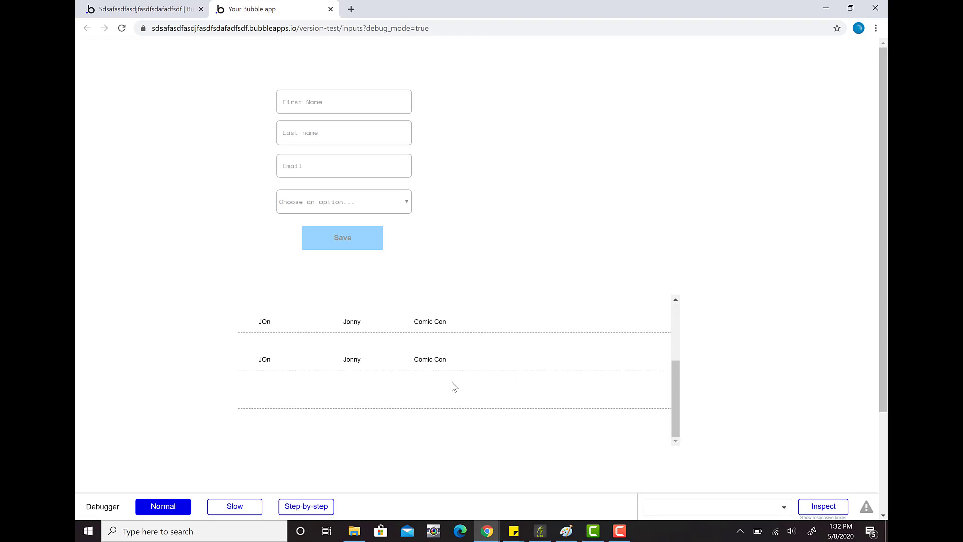
{"action": "scroll", "coordinate": [470, 393], "scroll_direction": "up", "scroll_amount": 5}
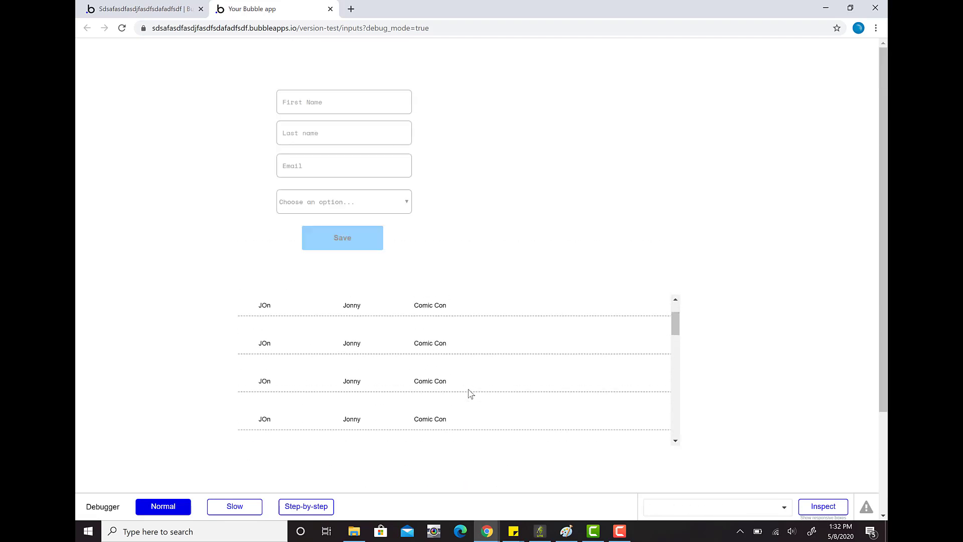
{"action": "scroll", "coordinate": [470, 393], "scroll_direction": "down", "scroll_amount": 5}
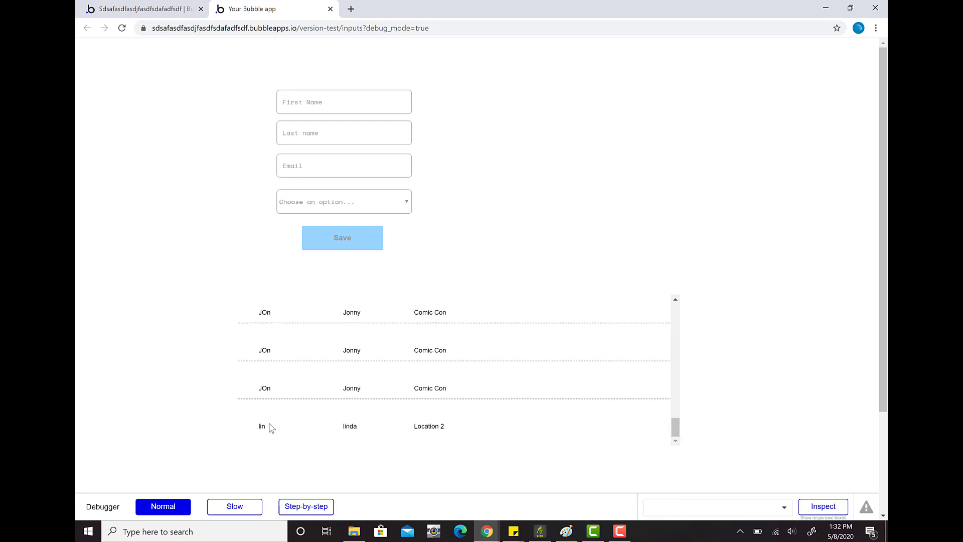
{"action": "scroll", "coordinate": [474, 427], "scroll_direction": "up", "scroll_amount": 5}
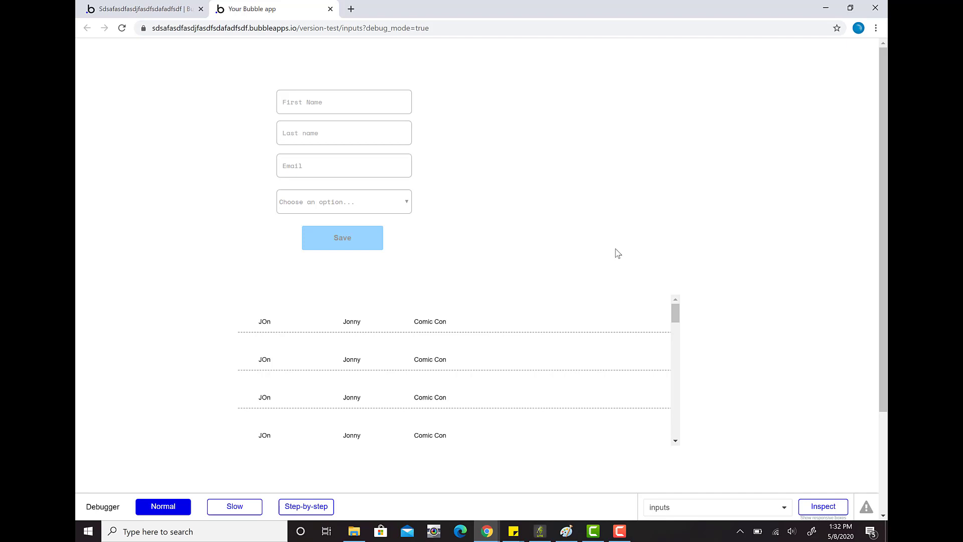
{"action": "left_click", "coordinate": [330, 8]}
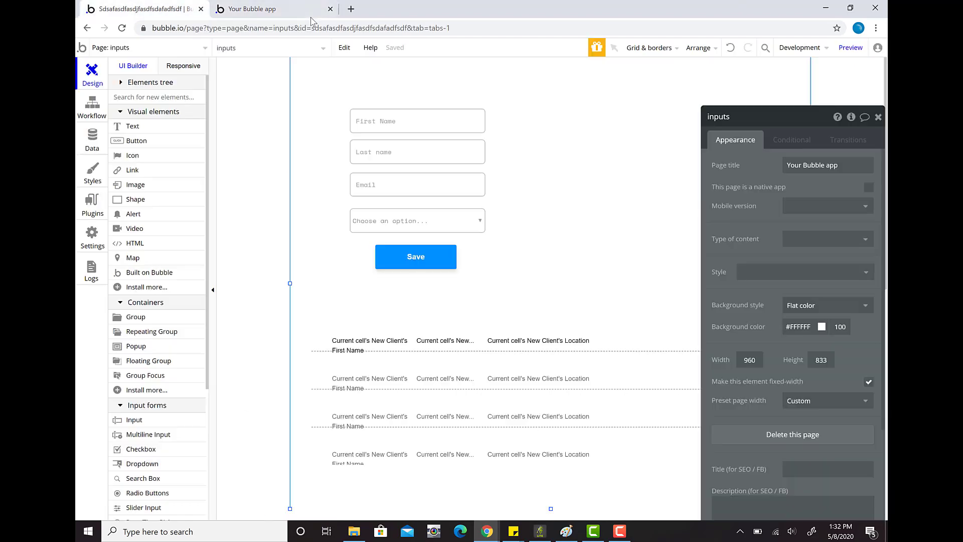
{"action": "left_click", "coordinate": [879, 116]}
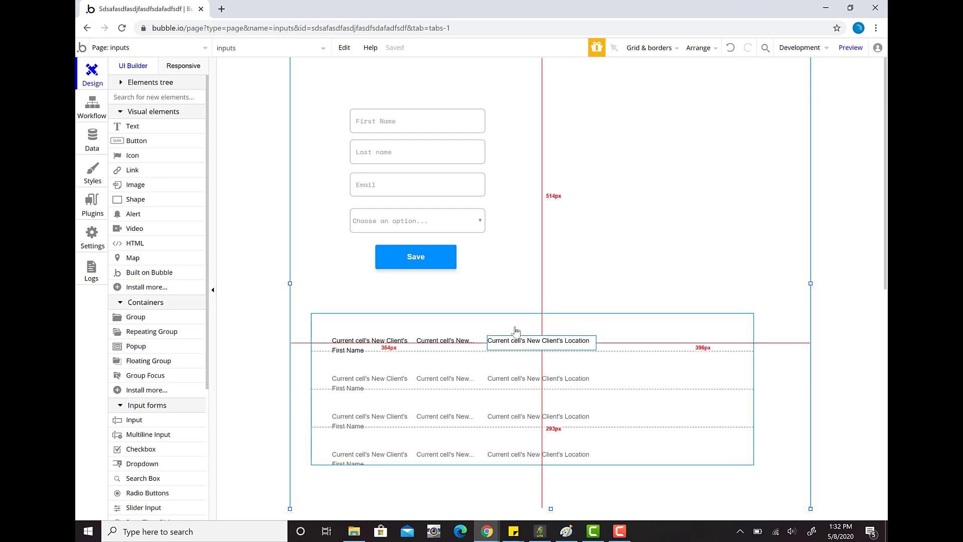
Try to copy the location dropdown and paste it into the empty area above the repeating group
{"action": "left_click", "coordinate": [418, 220]}
{"action": "right_click", "coordinate": [419, 225]}
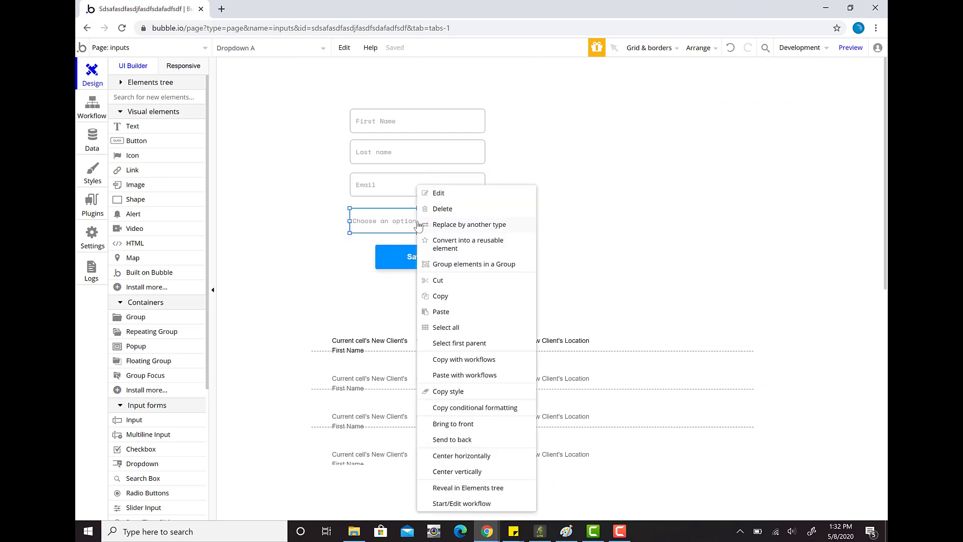
{"action": "left_click", "coordinate": [446, 297]}
{"action": "left_click", "coordinate": [561, 278]}
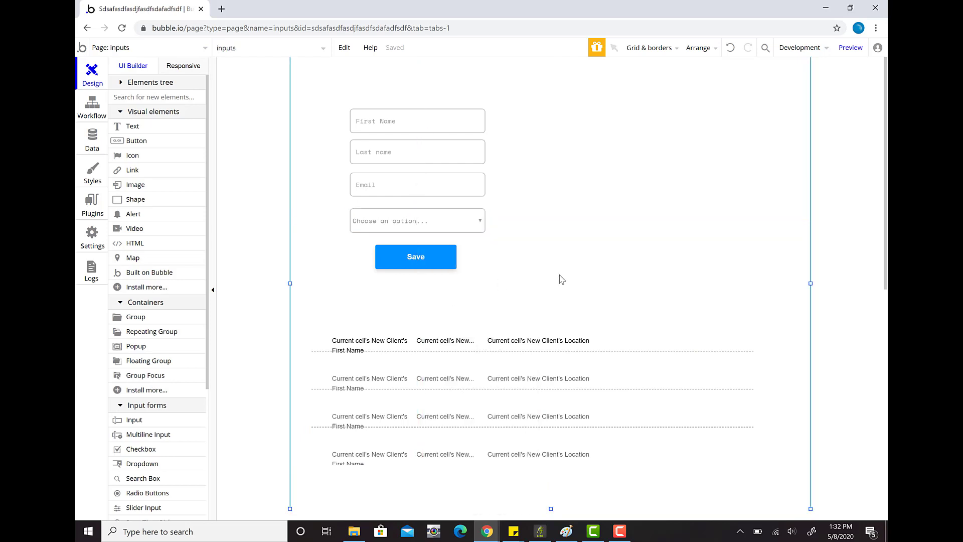
{"action": "right_click", "coordinate": [561, 278]}
{"action": "left_click", "coordinate": [608, 320]}
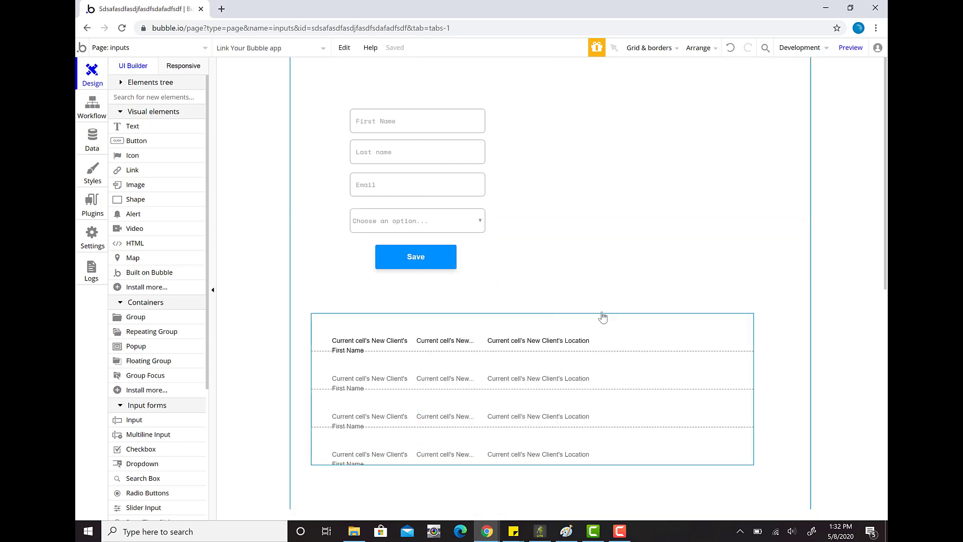
Paste a copy of the location dropdown and place it between the Save button and the repeating group, at about X 352, Y 391
{"action": "left_click", "coordinate": [447, 222]}
{"action": "mouse_move", "coordinate": [448, 222]}
{"action": "left_mouse_down"}
{"action": "mouse_move", "coordinate": [502, 221]}
{"action": "mouse_move", "coordinate": [450, 222]}
{"action": "left_mouse_up"}
{"action": "right_click", "coordinate": [449, 223]}
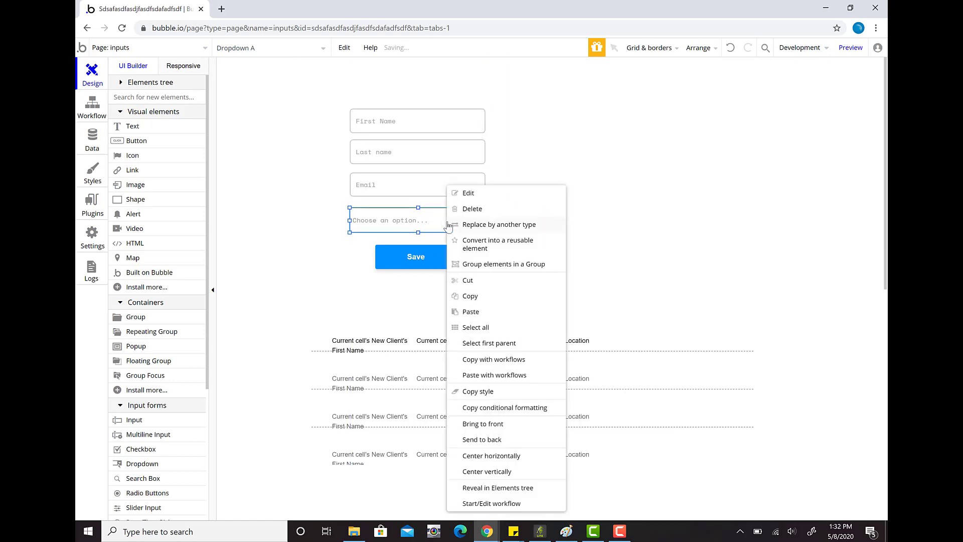
{"action": "left_click", "coordinate": [432, 221]}
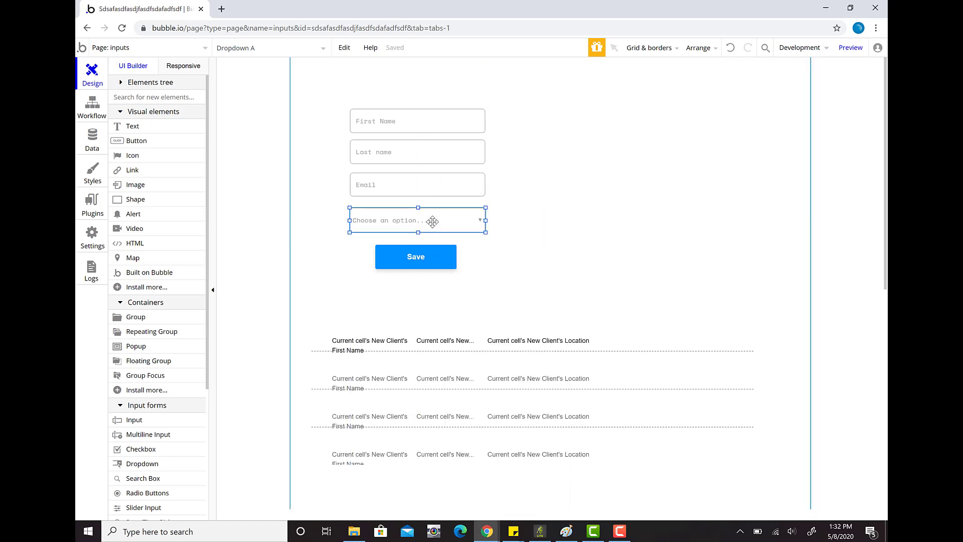
{"action": "key", "text": "ctrl+v"}
{"action": "left_click_drag", "start_coordinate": [456, 223], "coordinate": [580, 279]}
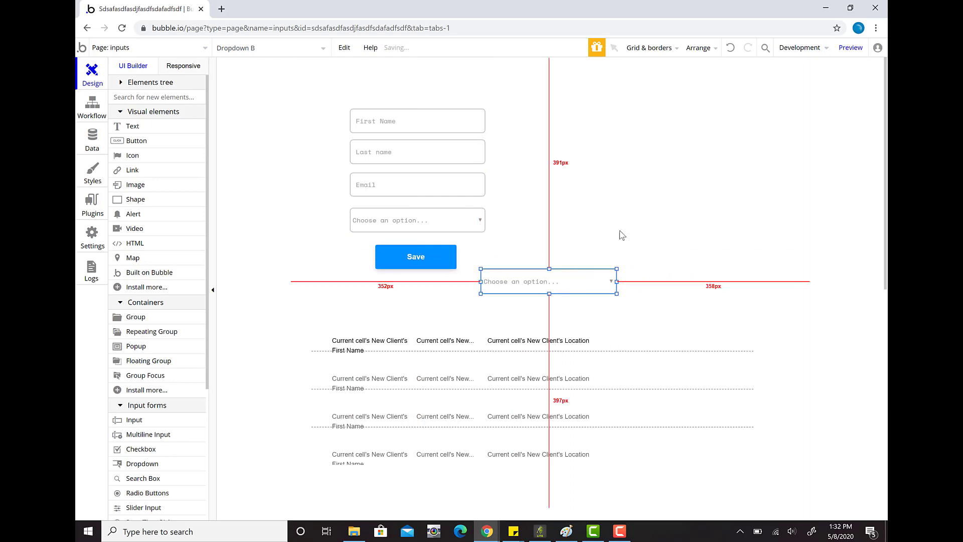
Check the duplicate dropdown's properties and delete the duplicate
{"action": "double_click", "coordinate": [571, 285]}
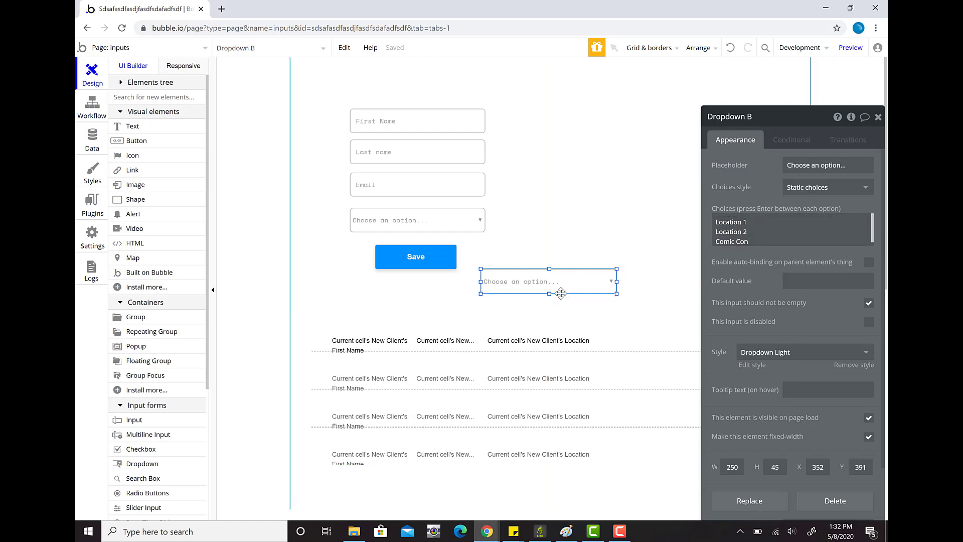
{"action": "left_click", "coordinate": [670, 236]}
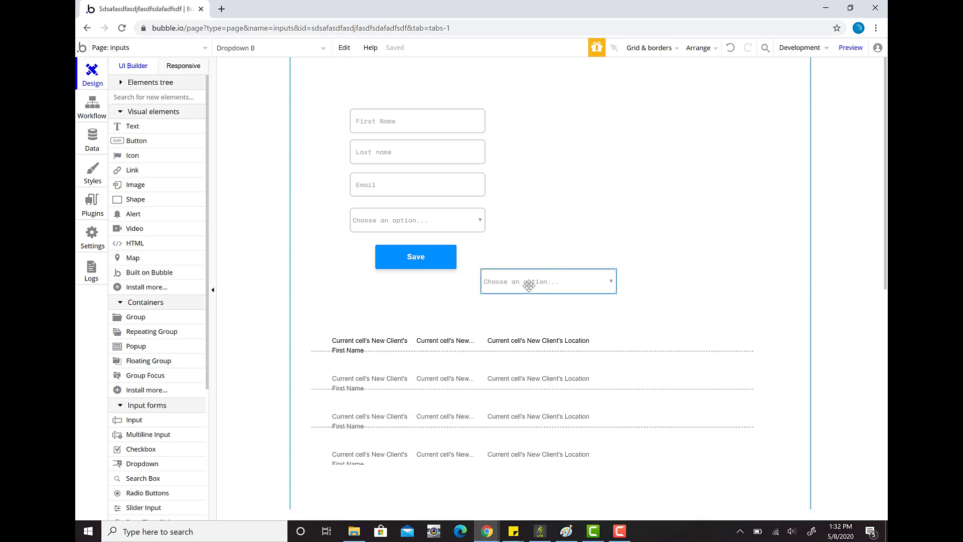
{"action": "key", "text": "Delete"}
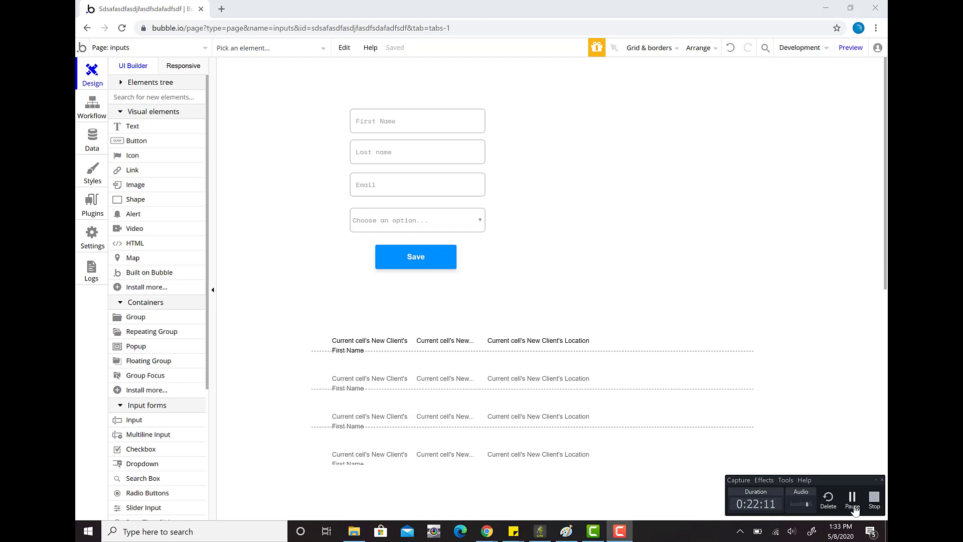
{"action": "left_click", "coordinate": [852, 503]}
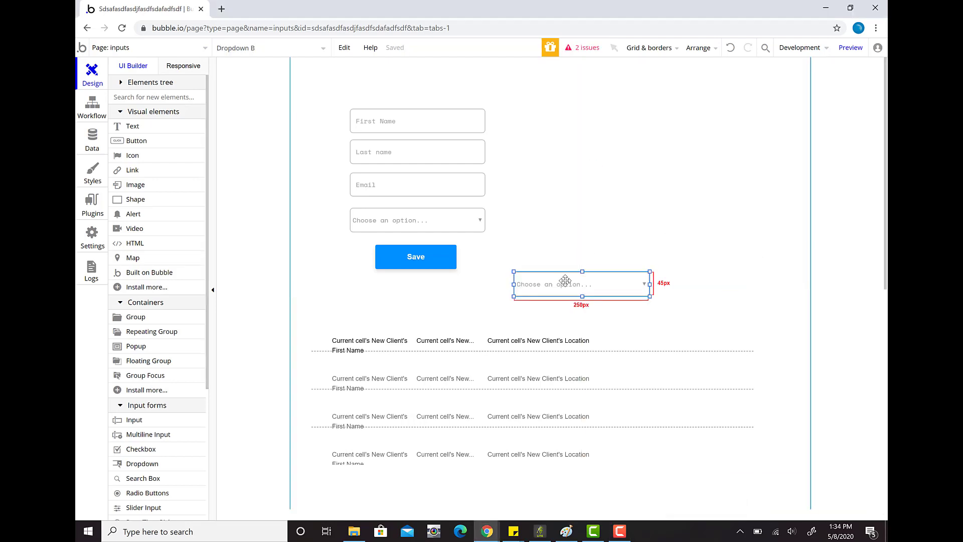
Delete the duplicate dropdown located between the Save button and the repeating group
{"action": "left_click", "coordinate": [404, 221]}
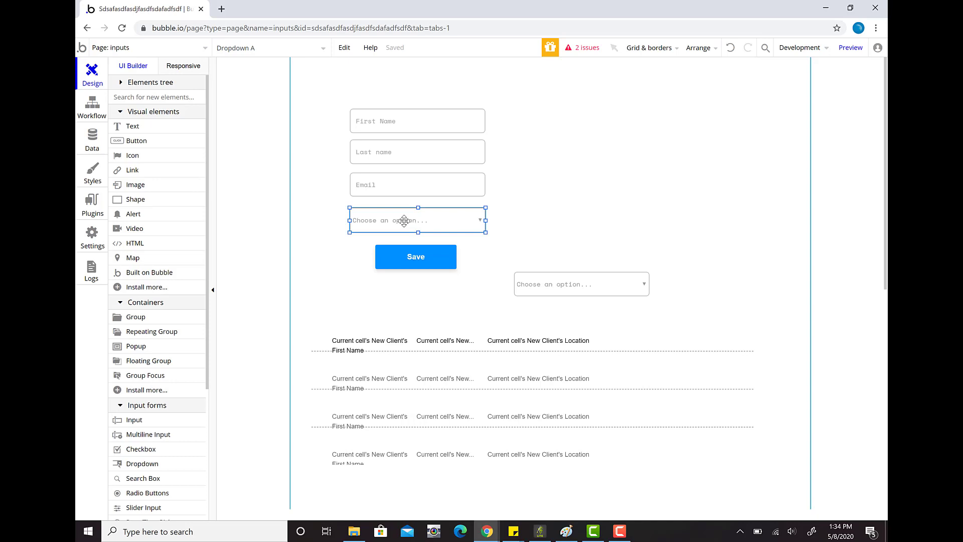
{"action": "key", "text": "ctrl"}
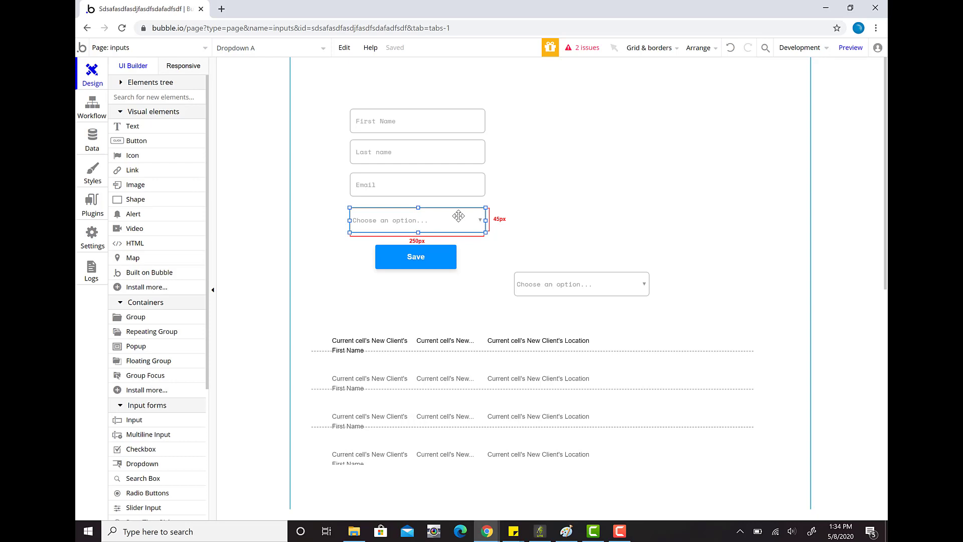
{"action": "left_click", "coordinate": [609, 281]}
{"action": "key", "text": "Delete"}
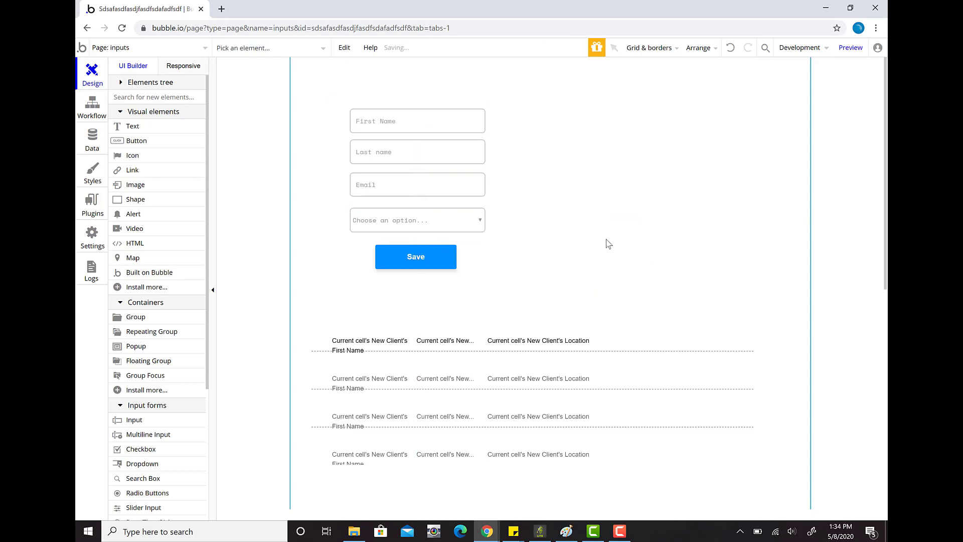
Duplicate the form's location dropdown and place the copy above the repeating group at about X 379, Y 398, with its properties open
{"action": "left_click", "coordinate": [415, 214]}
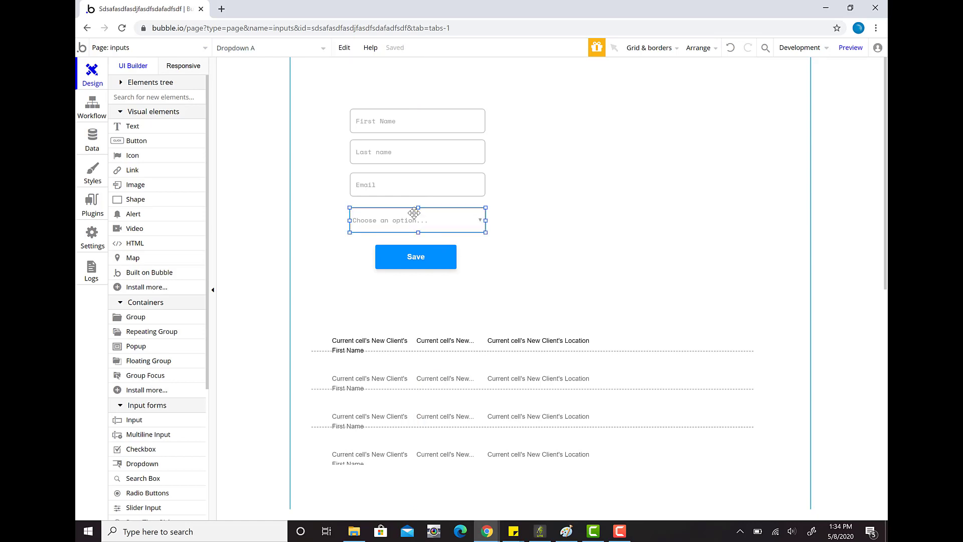
{"action": "key", "text": "ctrl+c"}
{"action": "key", "text": "ctrl+v"}
{"action": "left_click", "coordinate": [627, 294]}
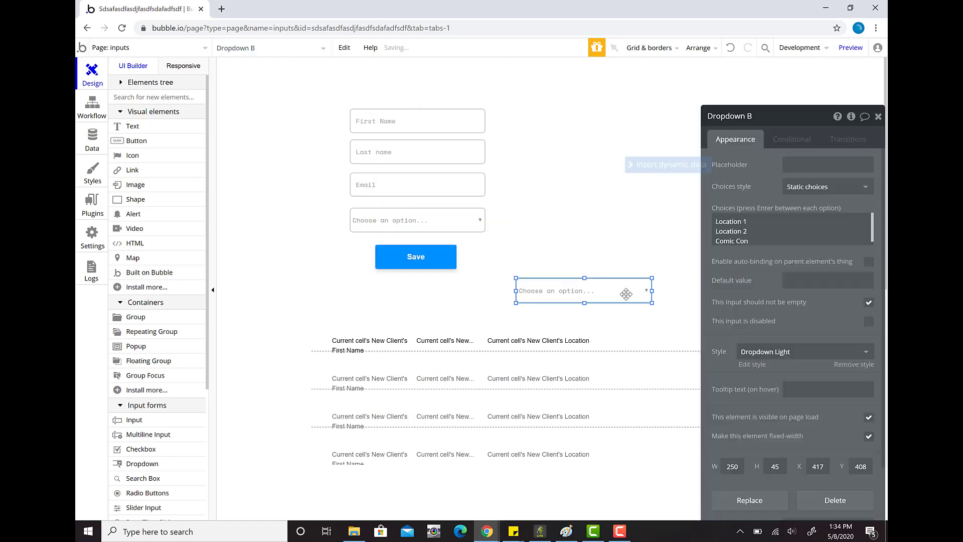
{"action": "left_click_drag", "start_coordinate": [626, 294], "coordinate": [584, 296]}
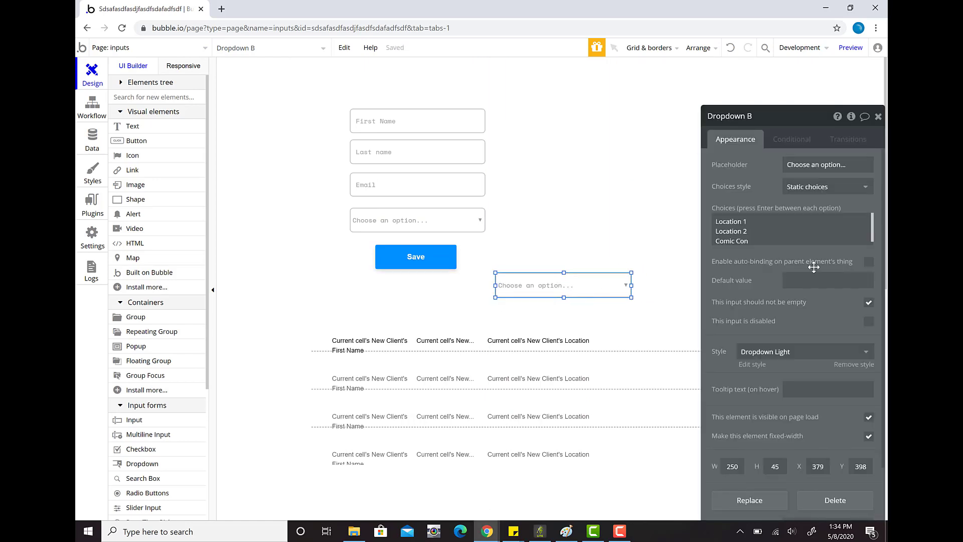
Move the dropdown above the repeating group to about X 364, Y 397 and set its placeholder to "Filter List By"
{"action": "left_click", "coordinate": [878, 117]}
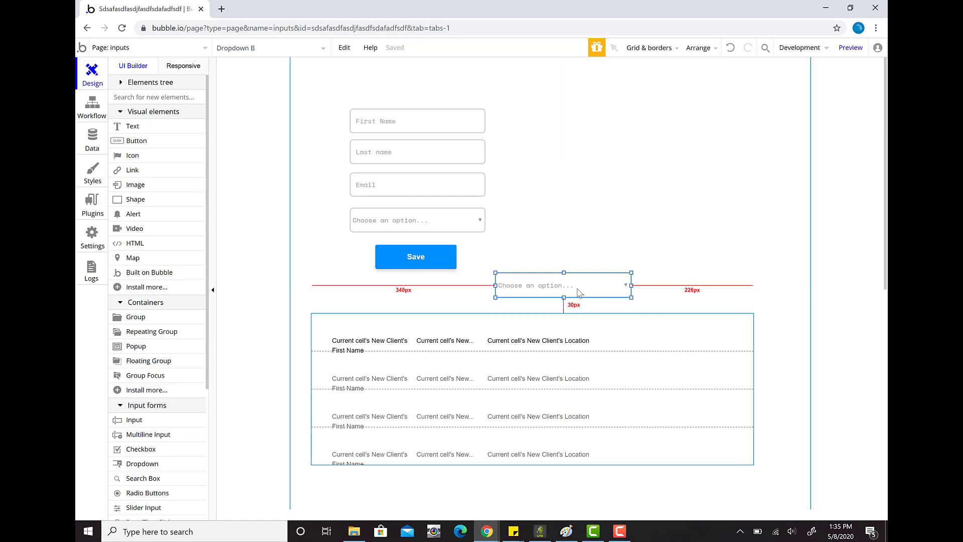
{"action": "mouse_move", "coordinate": [564, 285]}
{"action": "left_mouse_down"}
{"action": "mouse_move", "coordinate": [543, 285]}
{"action": "mouse_move", "coordinate": [556, 284]}
{"action": "left_mouse_up"}
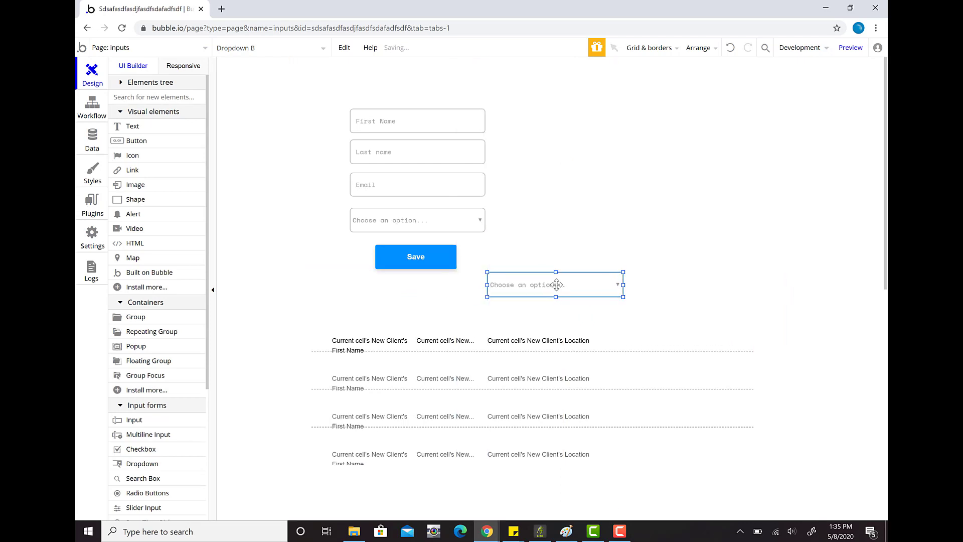
{"action": "double_click", "coordinate": [556, 285]}
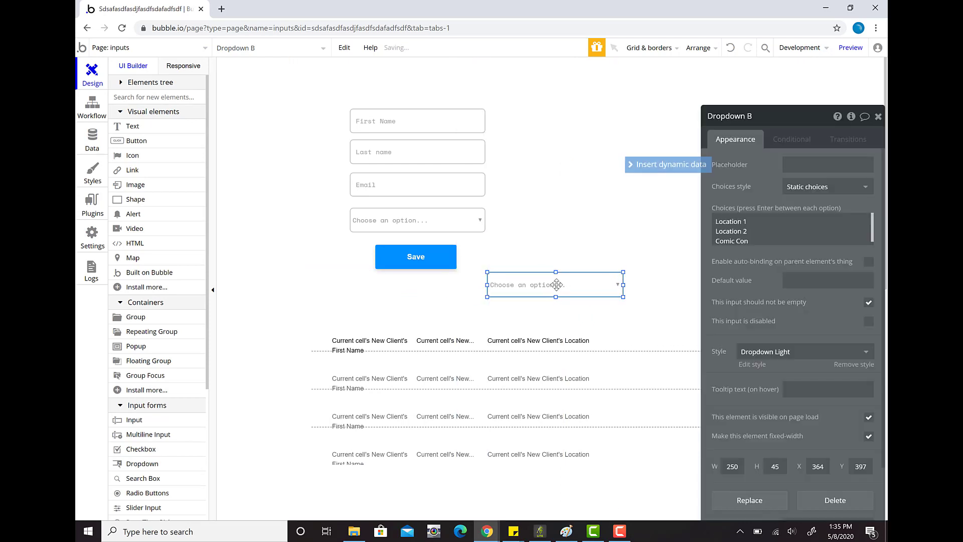
{"action": "left_click", "coordinate": [816, 165]}
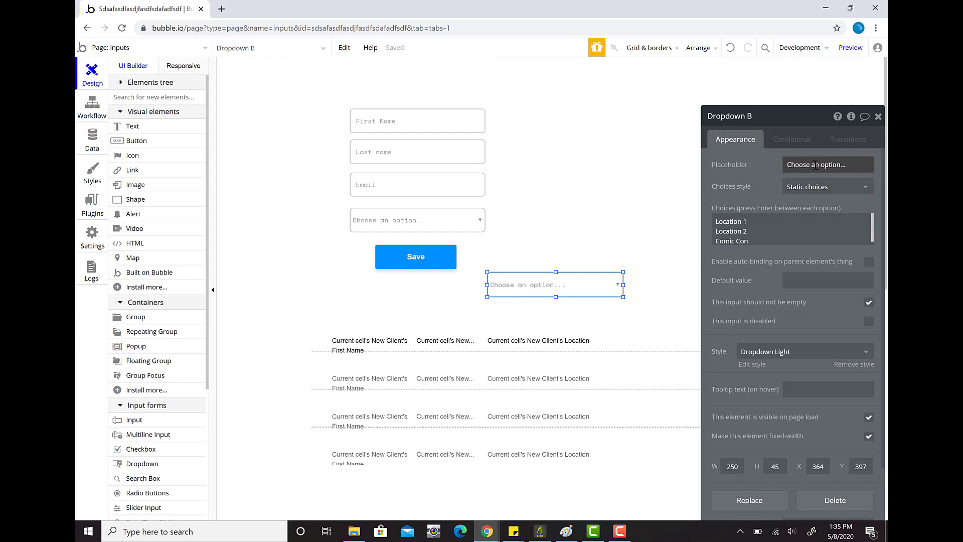
{"action": "left_click", "coordinate": [816, 164]}
{"action": "type", "text": "Fil"}
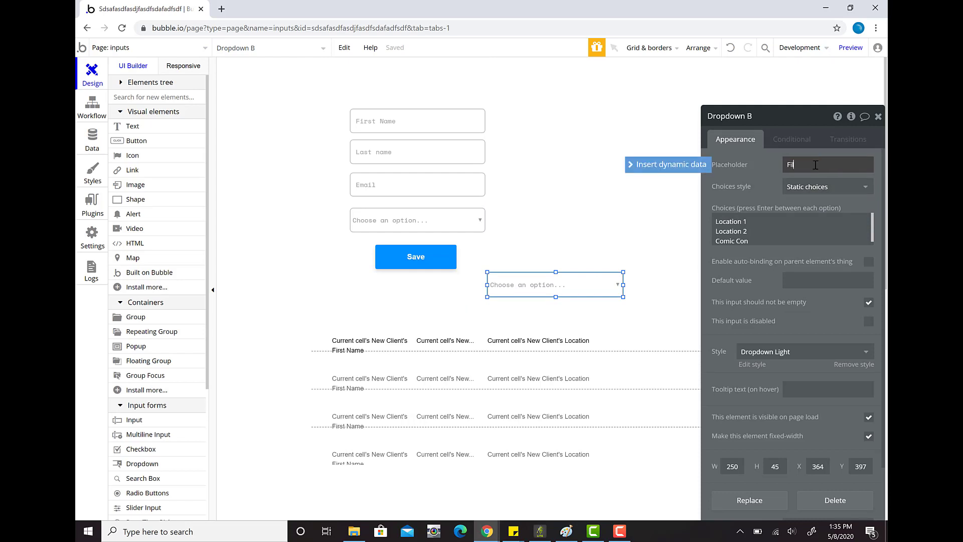
{"action": "type", "text": "ter List By"}
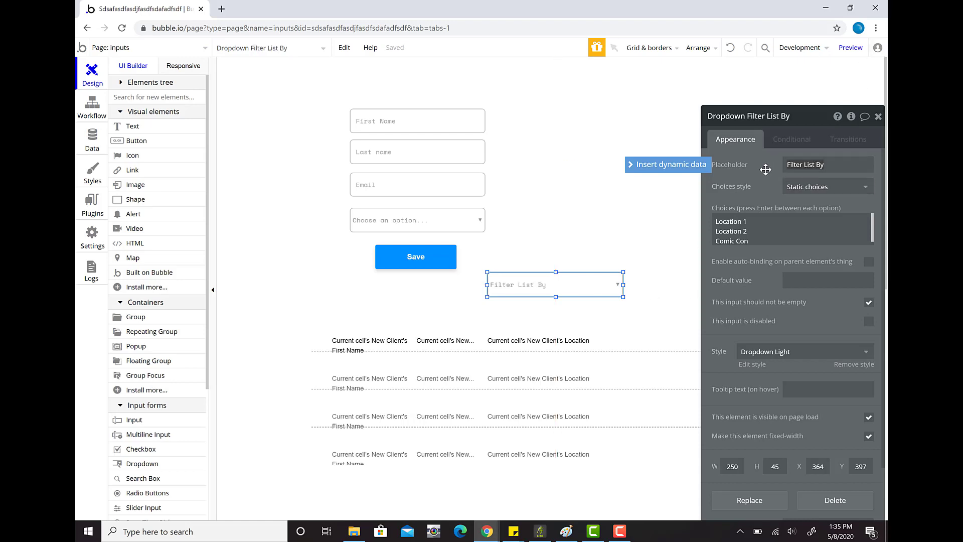
{"action": "left_click", "coordinate": [878, 116]}
{"action": "left_click", "coordinate": [701, 242]}
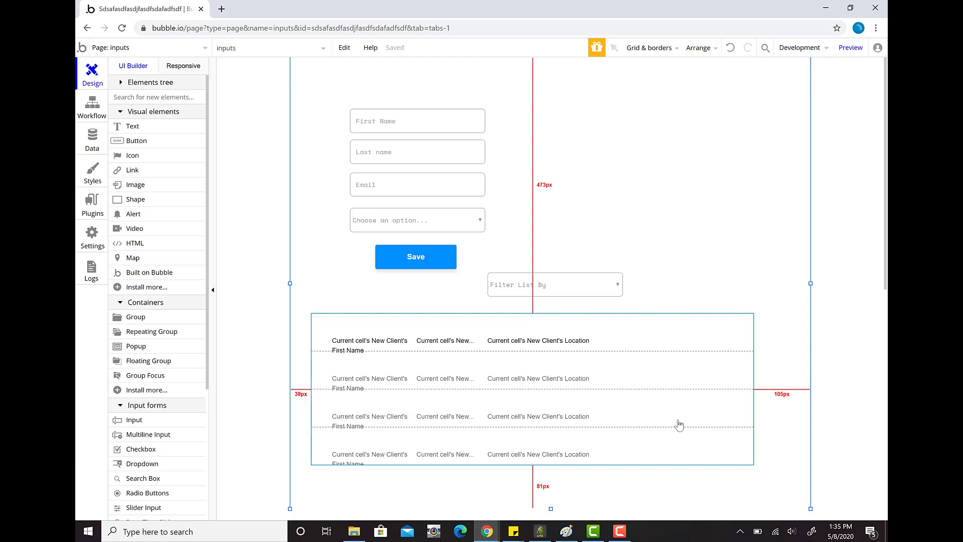
Add a constraint to the New Client repeating group's data source search on the Location field with the = operator
{"action": "double_click", "coordinate": [681, 399]}
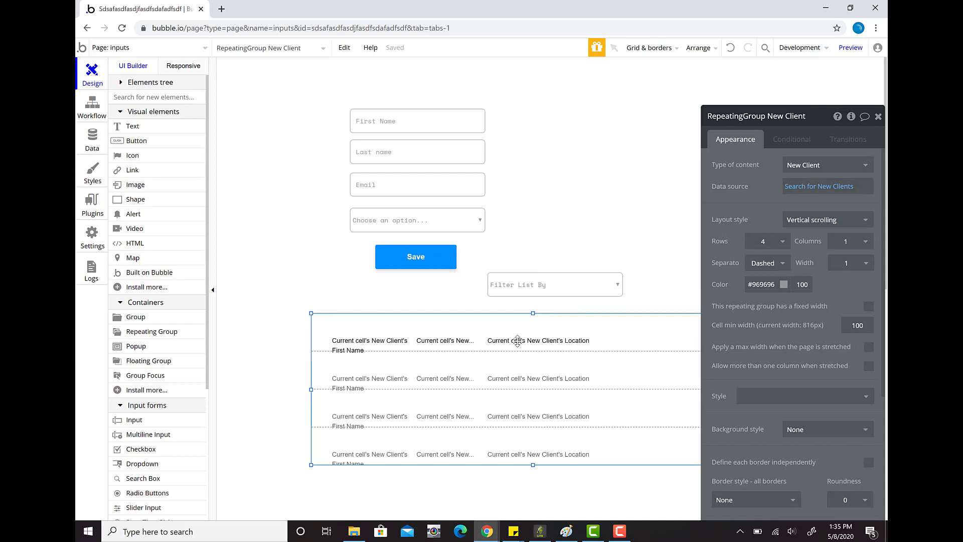
{"action": "left_click", "coordinate": [802, 188]}
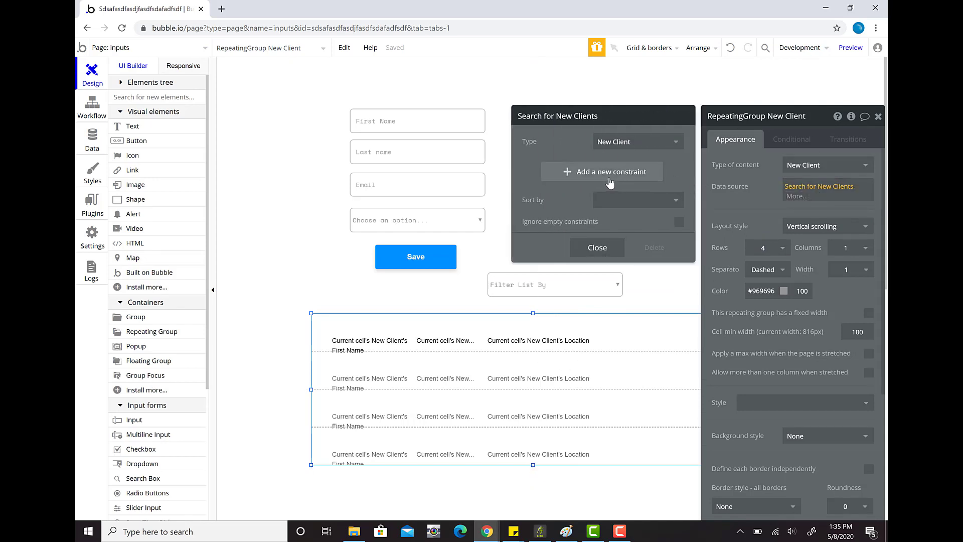
{"action": "left_click", "coordinate": [610, 171]}
{"action": "left_click", "coordinate": [546, 167]}
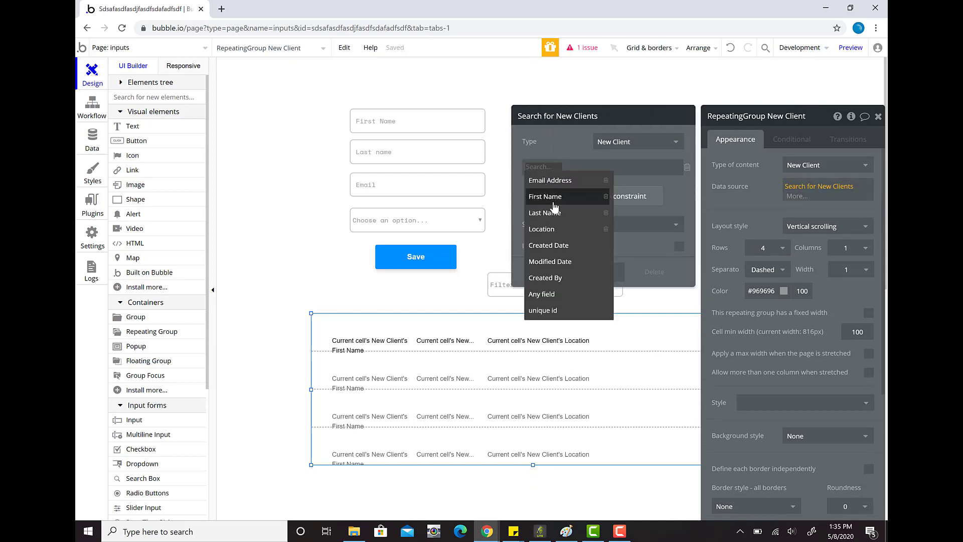
{"action": "left_click", "coordinate": [551, 232]}
{"action": "left_click", "coordinate": [562, 169]}
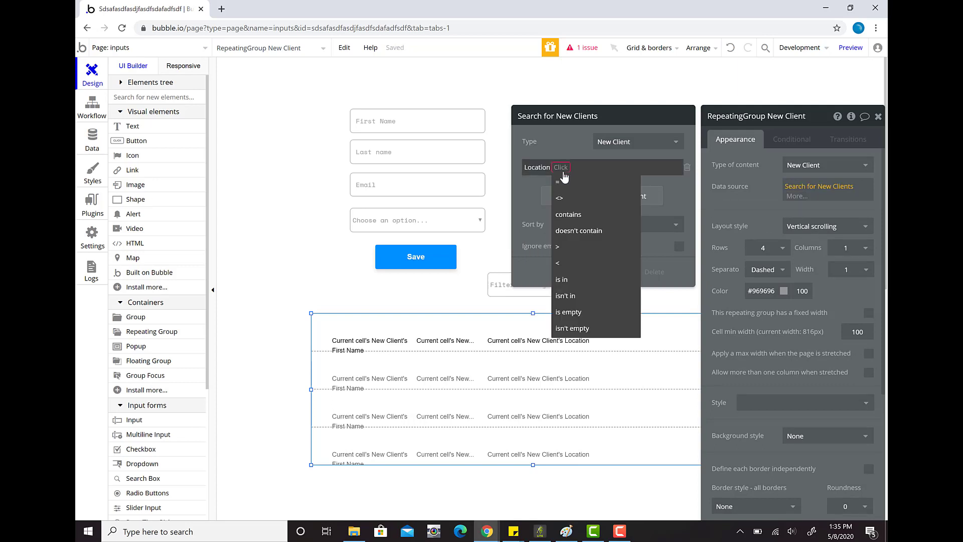
{"action": "left_click", "coordinate": [562, 184]}
Set the Location constraint's comparison to Dropdown Filter List By's value and close the search and repeating group settings
{"action": "left_click", "coordinate": [570, 171]}
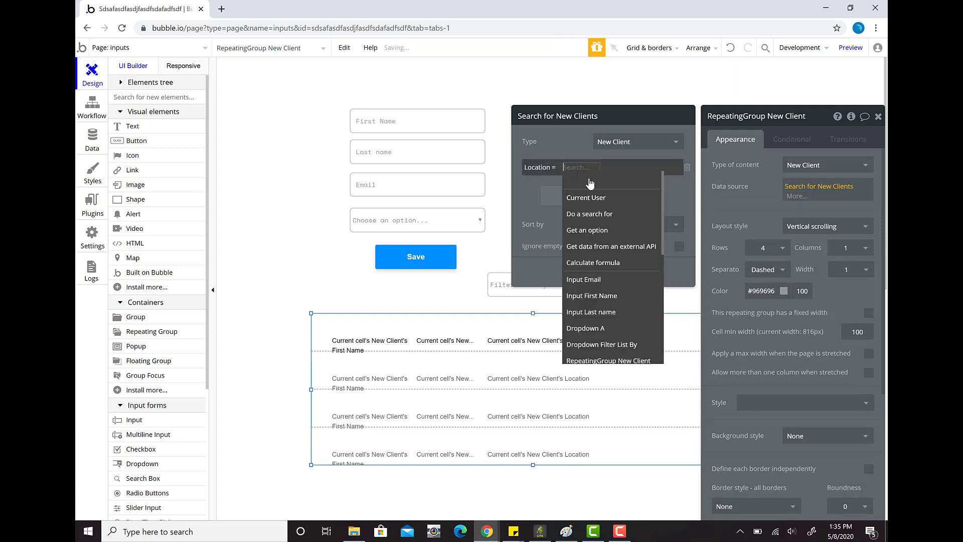
{"action": "scroll", "coordinate": [612, 216], "scroll_direction": "down", "scroll_amount": 1}
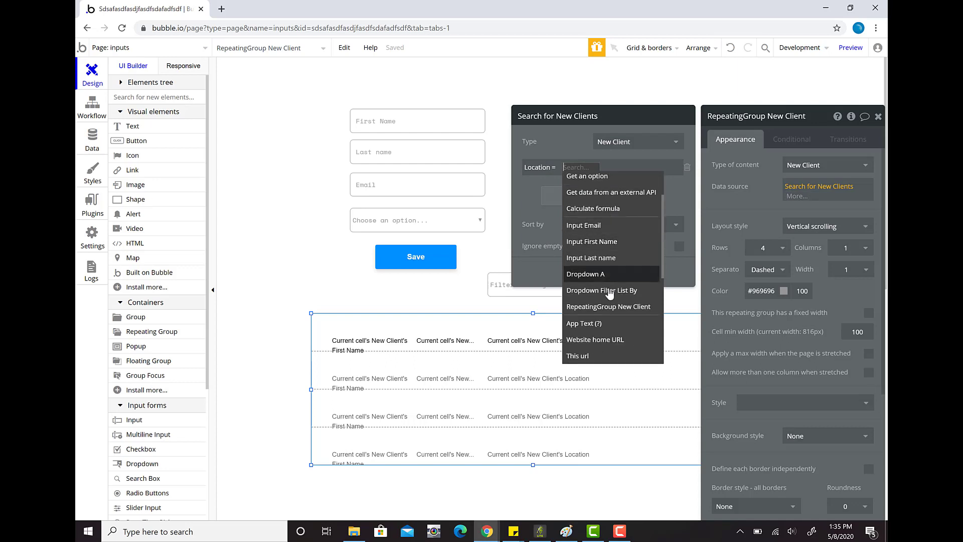
{"action": "left_click", "coordinate": [610, 294]}
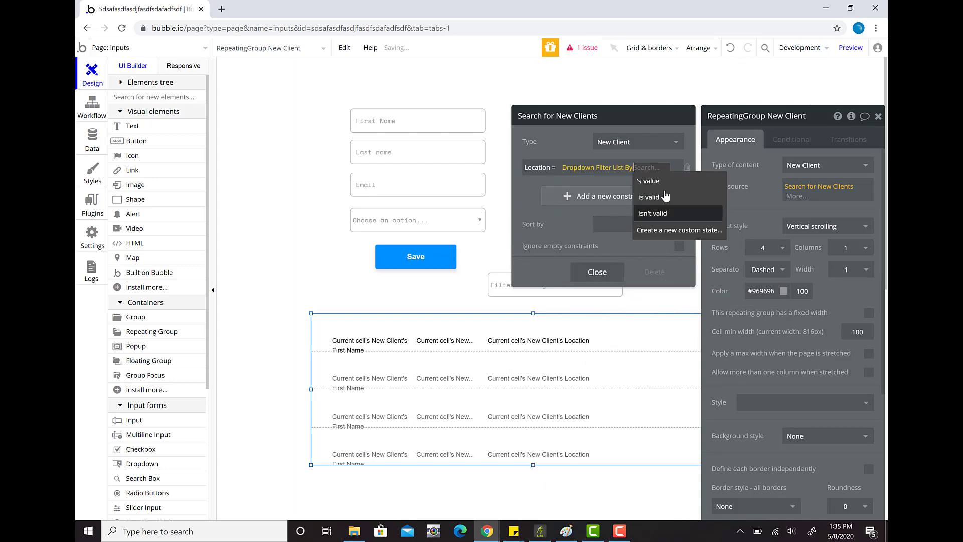
{"action": "left_click", "coordinate": [655, 180]}
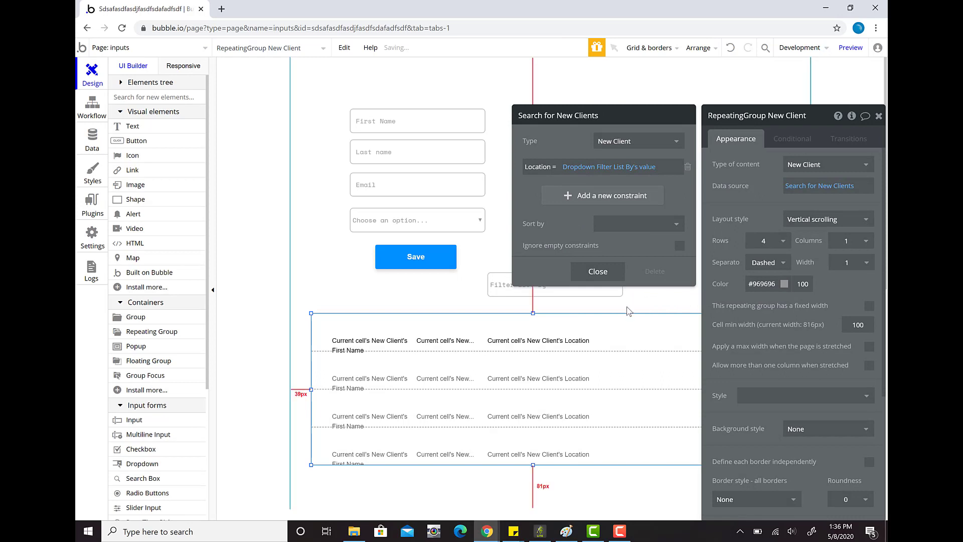
{"action": "left_click", "coordinate": [598, 272]}
{"action": "left_click", "coordinate": [879, 116]}
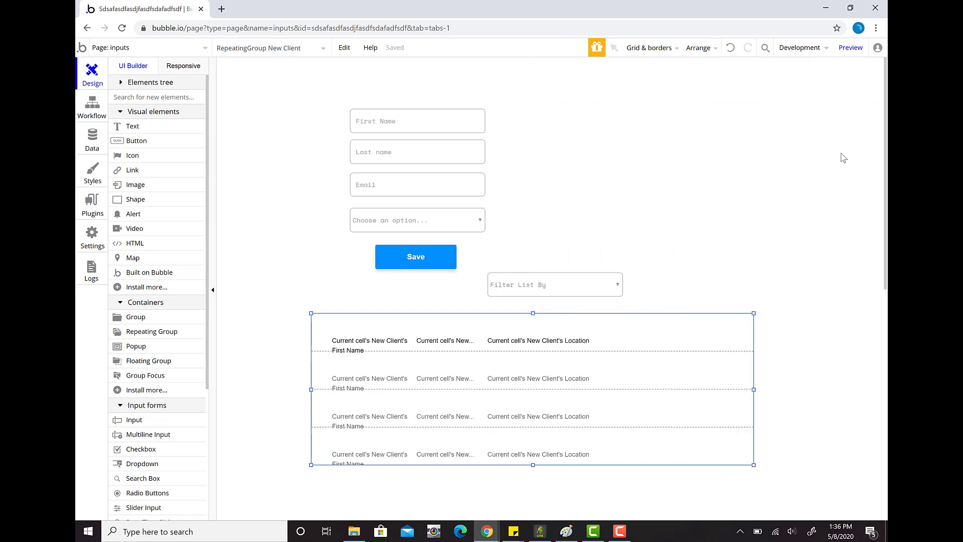
{"action": "left_click", "coordinate": [774, 273]}
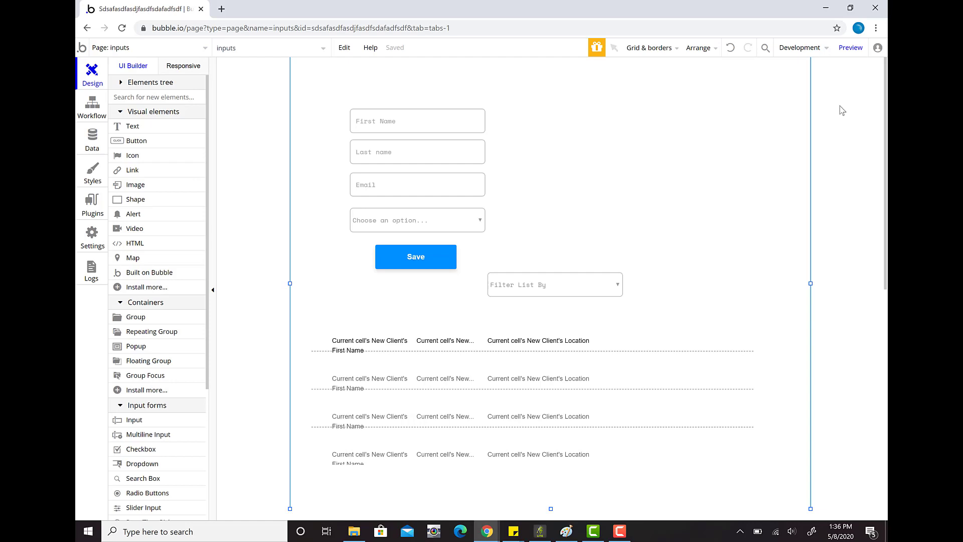
Preview the page and filter the client list by Comic Con, Location 2 and Location 1 in turn
{"action": "left_click", "coordinate": [851, 50]}
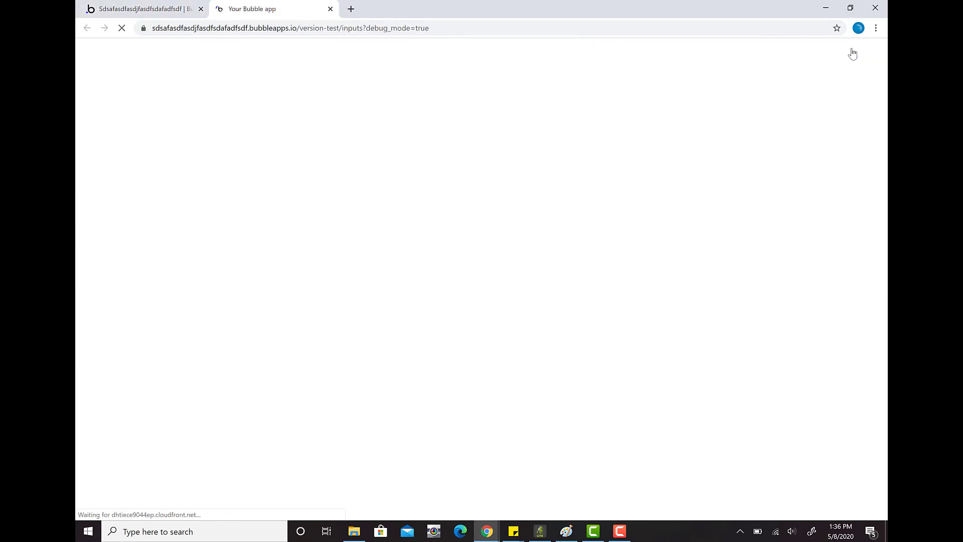
{"action": "left_click", "coordinate": [484, 262]}
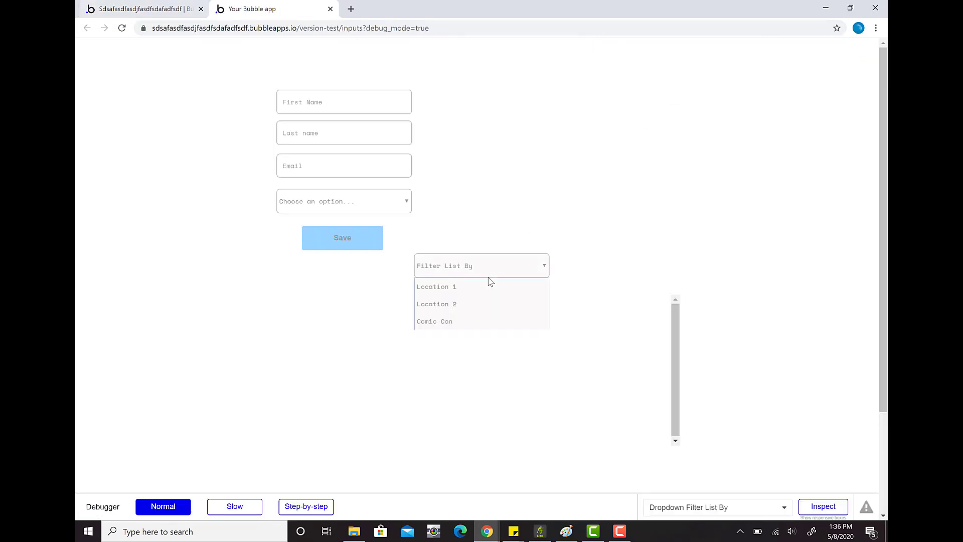
{"action": "left_click", "coordinate": [471, 322]}
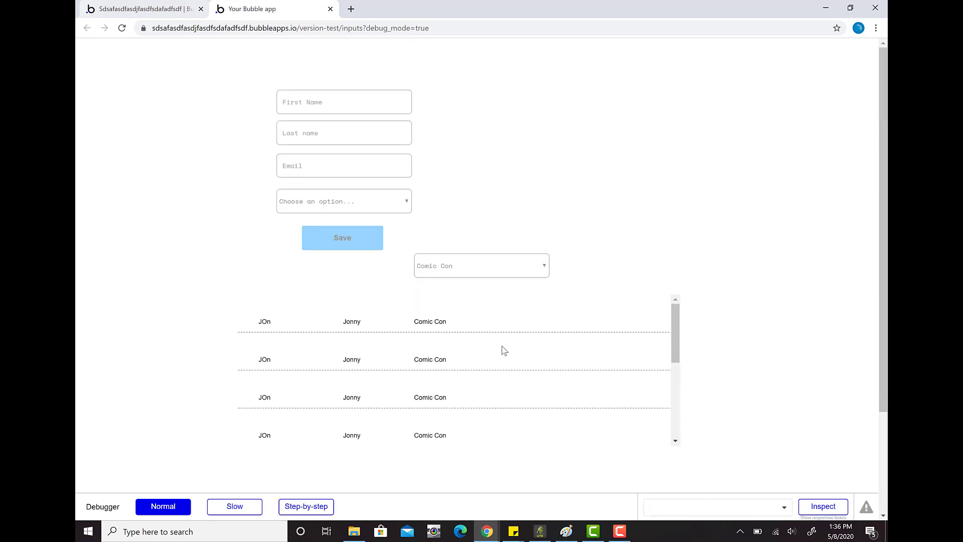
{"action": "left_click", "coordinate": [499, 274]}
{"action": "left_click", "coordinate": [474, 301]}
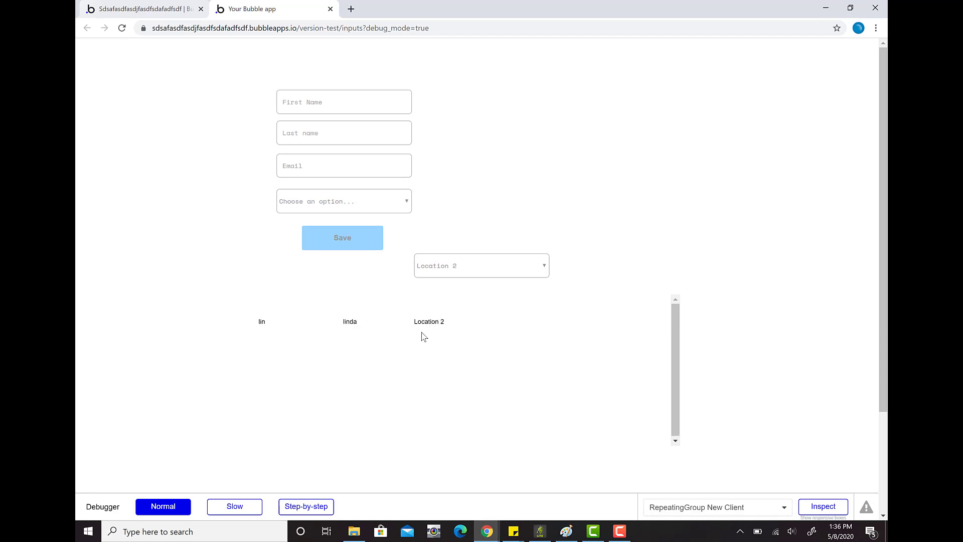
{"action": "left_click", "coordinate": [452, 264]}
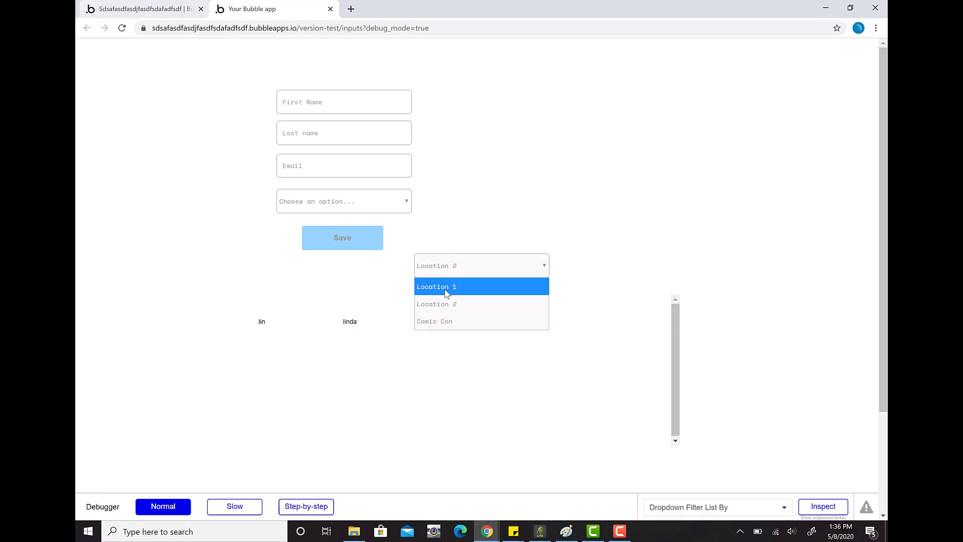
{"action": "left_click", "coordinate": [446, 285]}
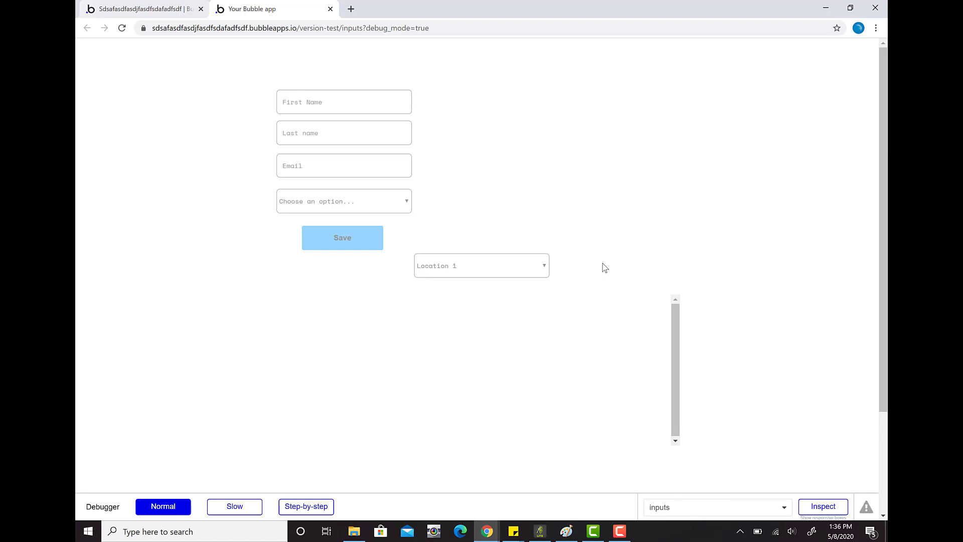
Save a test client at Location 1 with first name 1, last name 1 and a placeholder email address
{"action": "left_click", "coordinate": [372, 202]}
{"action": "left_click", "coordinate": [326, 221]}
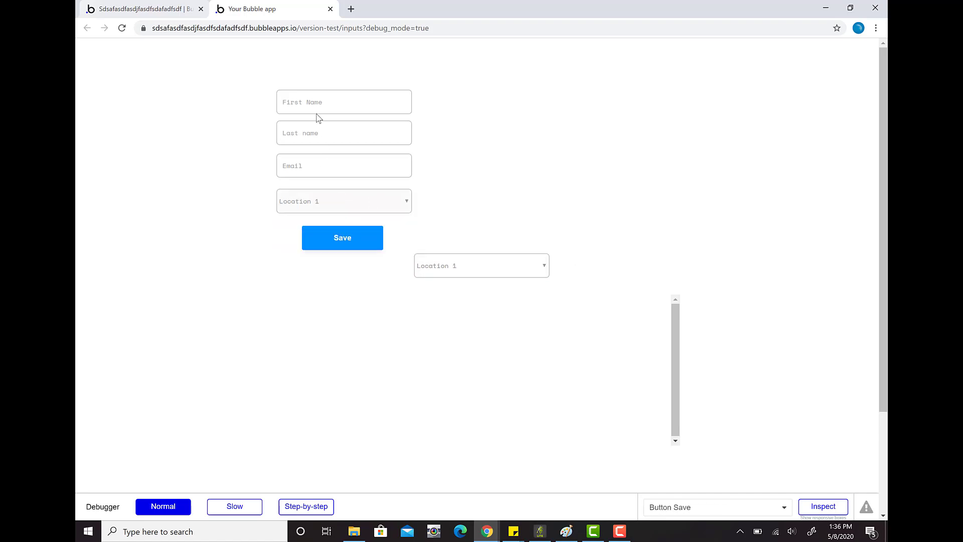
{"action": "left_click", "coordinate": [306, 110]}
{"action": "type", "text": "1"}
{"action": "left_click", "coordinate": [298, 136]}
{"action": "type", "text": "1"}
{"action": "left_click", "coordinate": [303, 163]}
{"action": "type", "text": "1afake.com"}
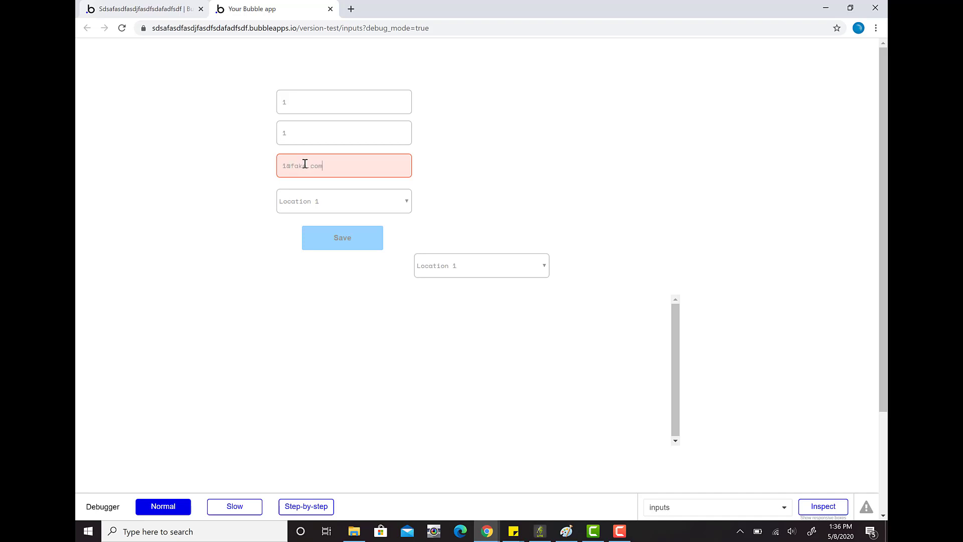
{"action": "left_click", "coordinate": [323, 241]}
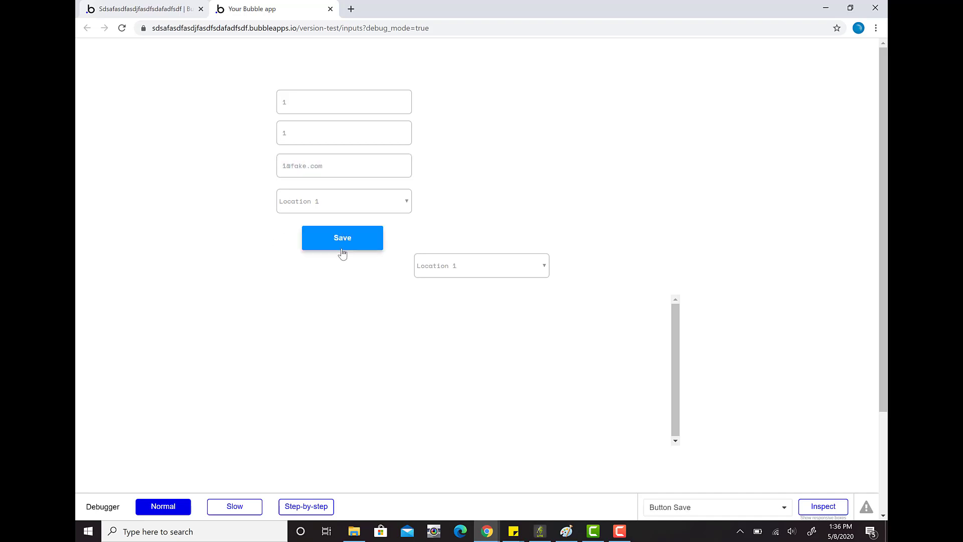
{"action": "left_click", "coordinate": [340, 248]}
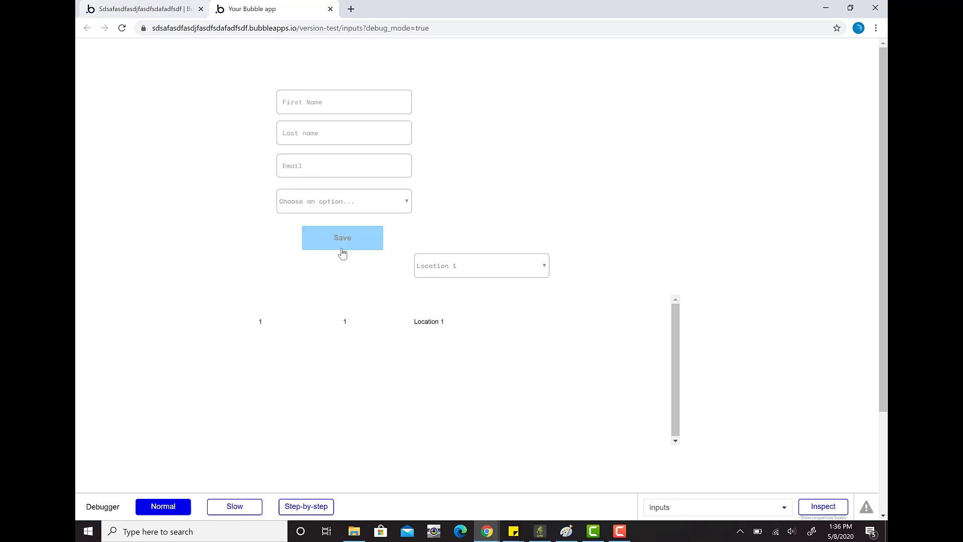
Retest the list filter after adding the client by choosing Comic Con, Location 2 and Location 1
{"action": "left_click", "coordinate": [484, 267]}
{"action": "left_click", "coordinate": [490, 321]}
{"action": "left_click", "coordinate": [507, 271]}
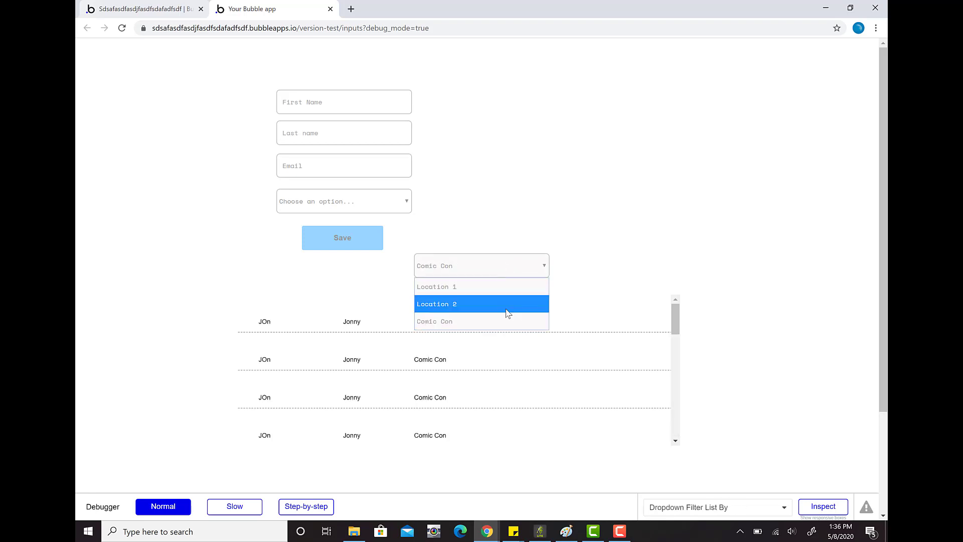
{"action": "left_click", "coordinate": [508, 303]}
{"action": "left_click", "coordinate": [506, 274]}
{"action": "left_click", "coordinate": [504, 287]}
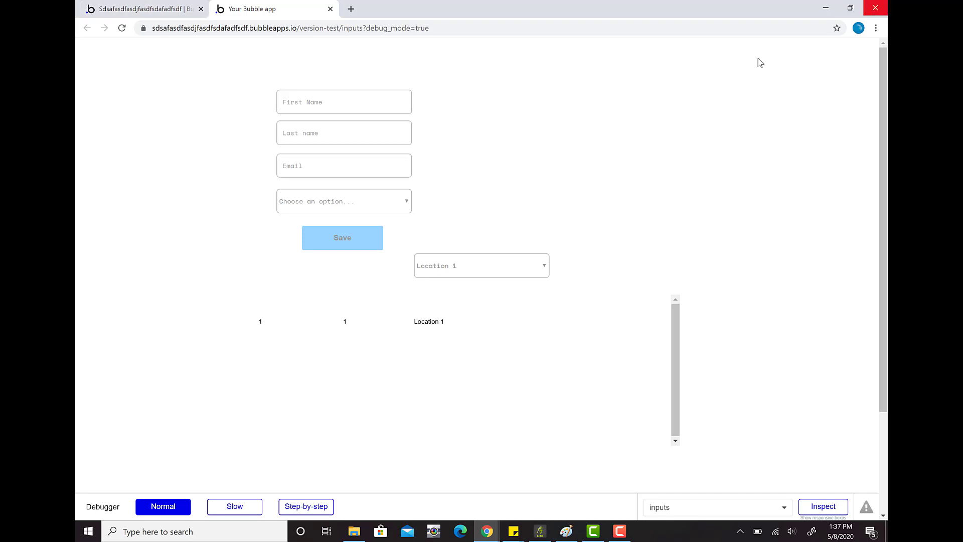
Close the page preview and search the installable element plugins for "chart" from the editor
{"action": "left_click", "coordinate": [169, 11]}
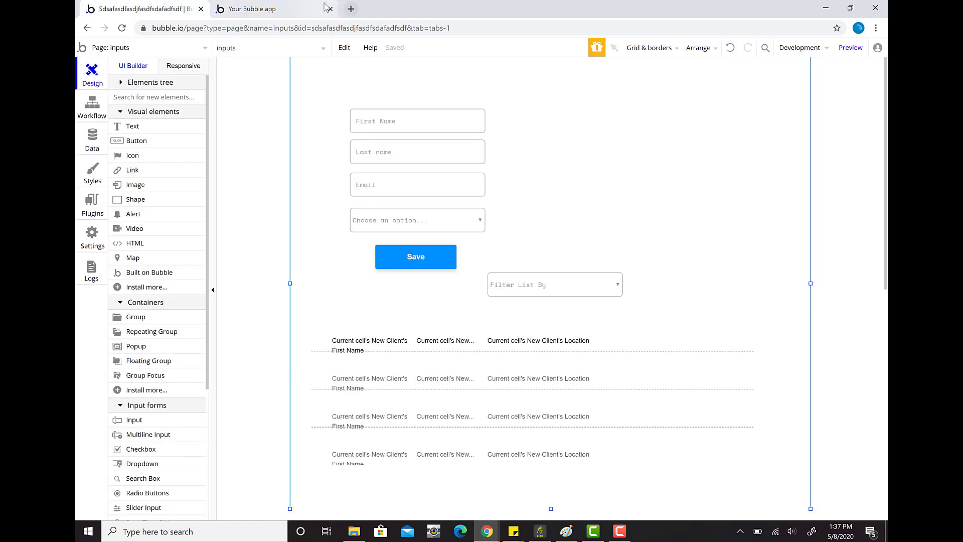
{"action": "left_click", "coordinate": [331, 9]}
{"action": "scroll", "coordinate": [557, 181], "scroll_direction": "down", "scroll_amount": 2}
{"action": "scroll", "coordinate": [592, 143], "scroll_direction": "up", "scroll_amount": 2}
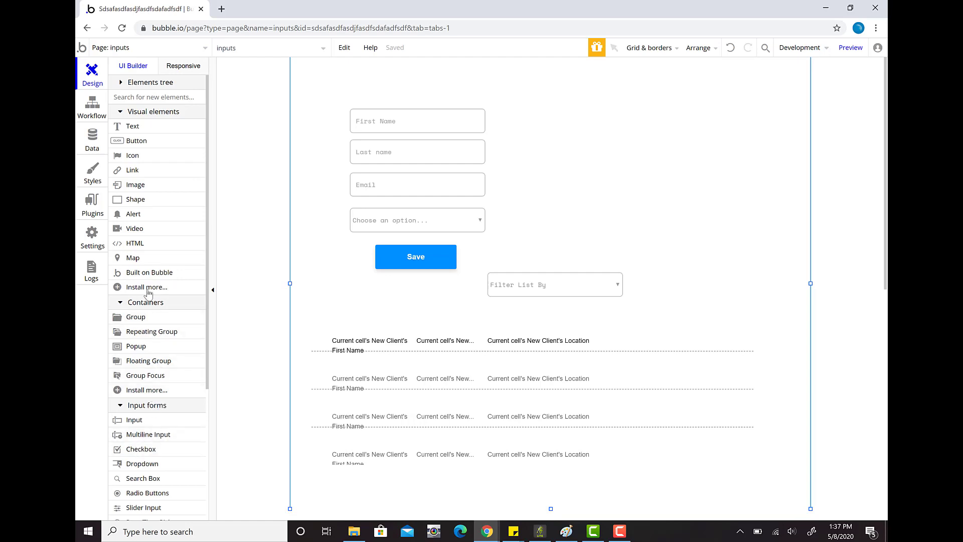
{"action": "scroll", "coordinate": [149, 307], "scroll_direction": "down", "scroll_amount": 1}
{"action": "scroll", "coordinate": [159, 339], "scroll_direction": "down", "scroll_amount": 1}
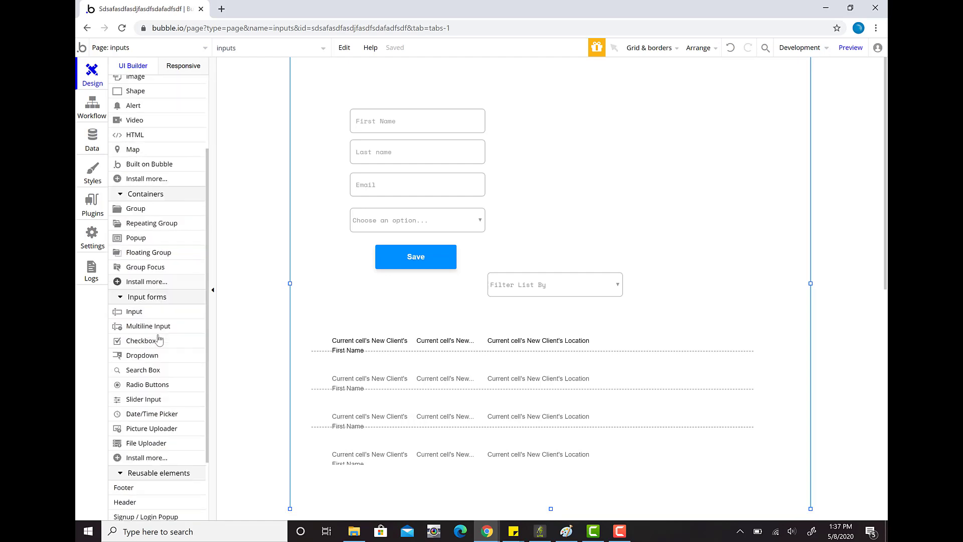
{"action": "scroll", "coordinate": [159, 338], "scroll_direction": "up", "scroll_amount": 2}
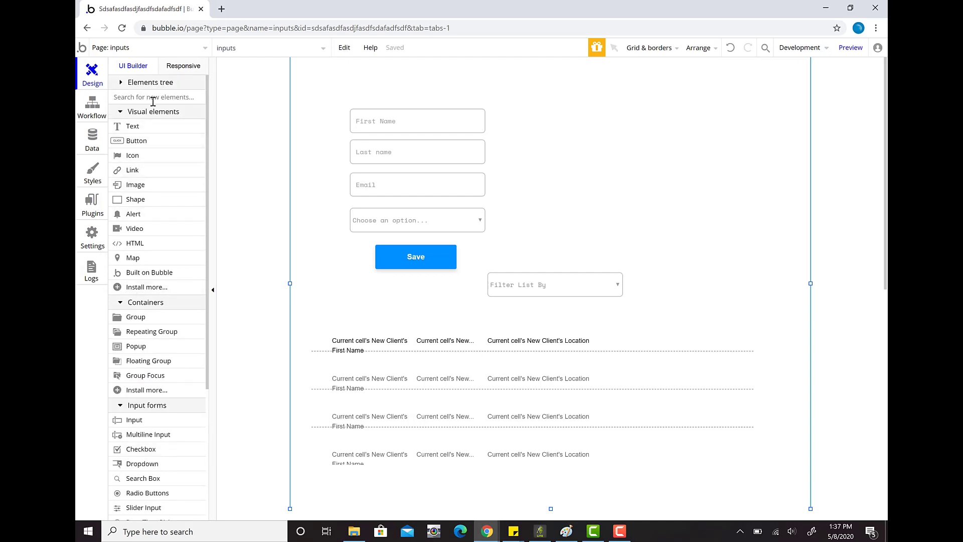
{"action": "left_click", "coordinate": [137, 287]}
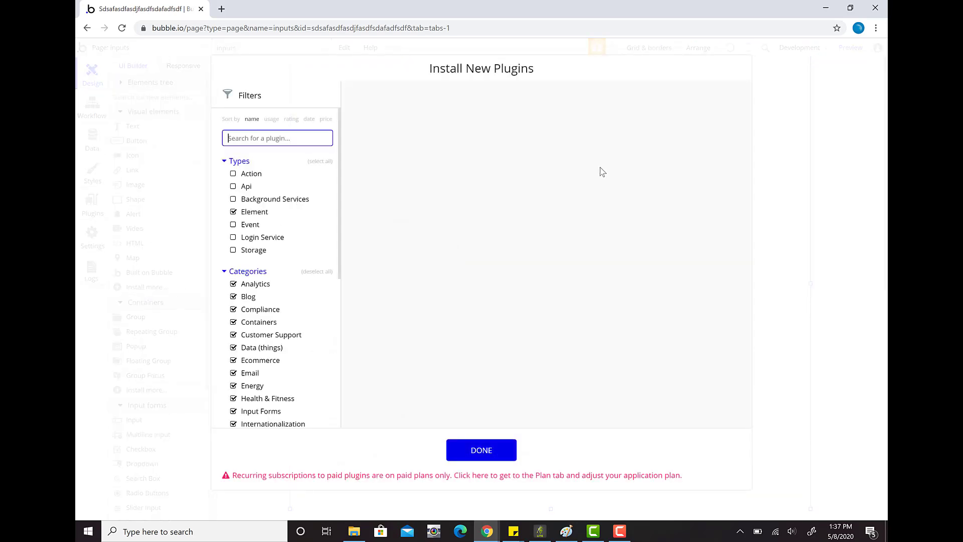
{"action": "type", "text": "charrt"}
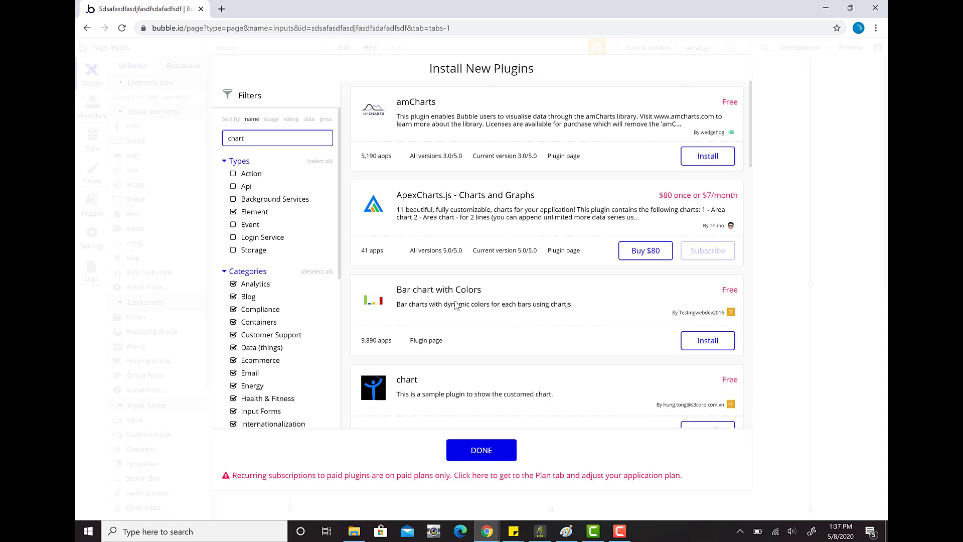
Install the free Chart Element plugin by Bubble from the plugin results and close the plugin installer
{"action": "scroll", "coordinate": [432, 304], "scroll_direction": "down", "scroll_amount": 3}
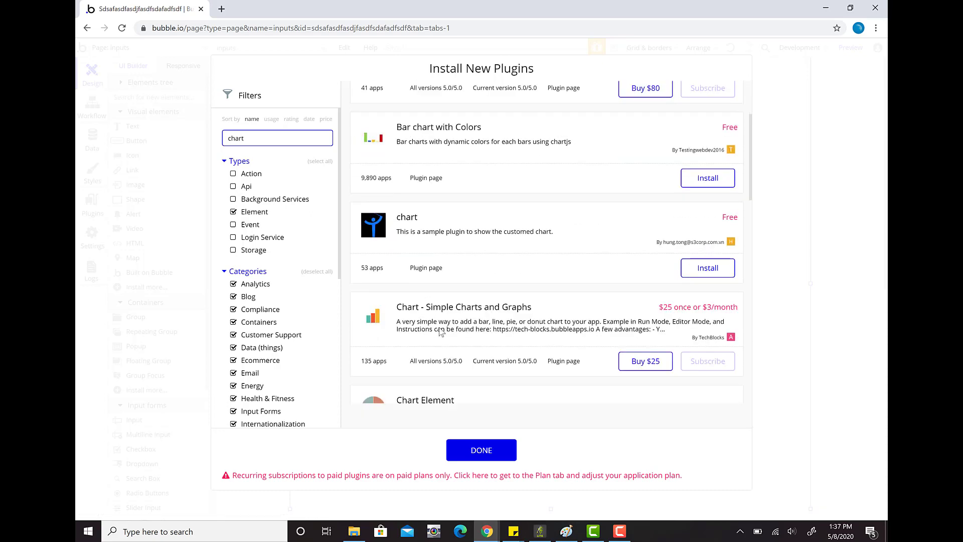
{"action": "scroll", "coordinate": [514, 317], "scroll_direction": "down", "scroll_amount": 1}
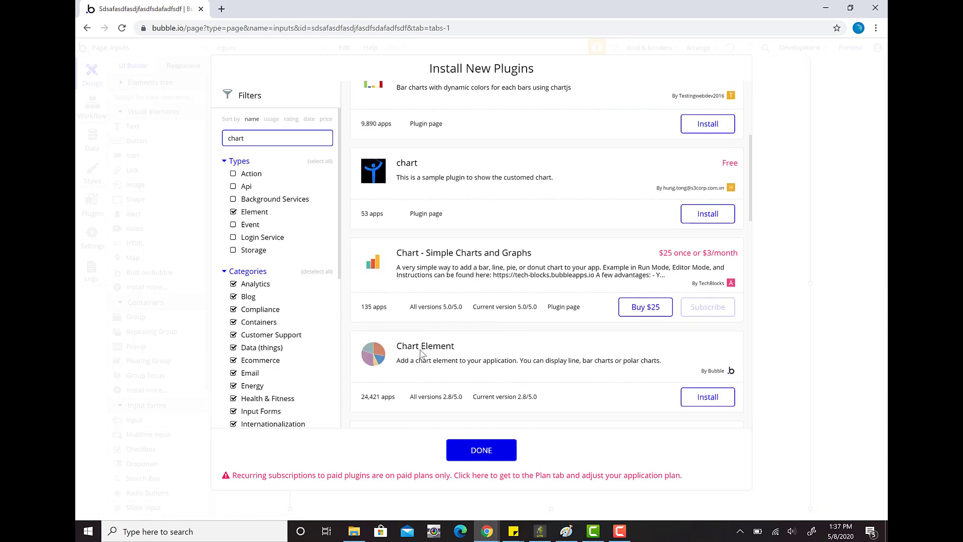
{"action": "scroll", "coordinate": [429, 354], "scroll_direction": "down", "scroll_amount": 2}
{"action": "left_click", "coordinate": [711, 264]}
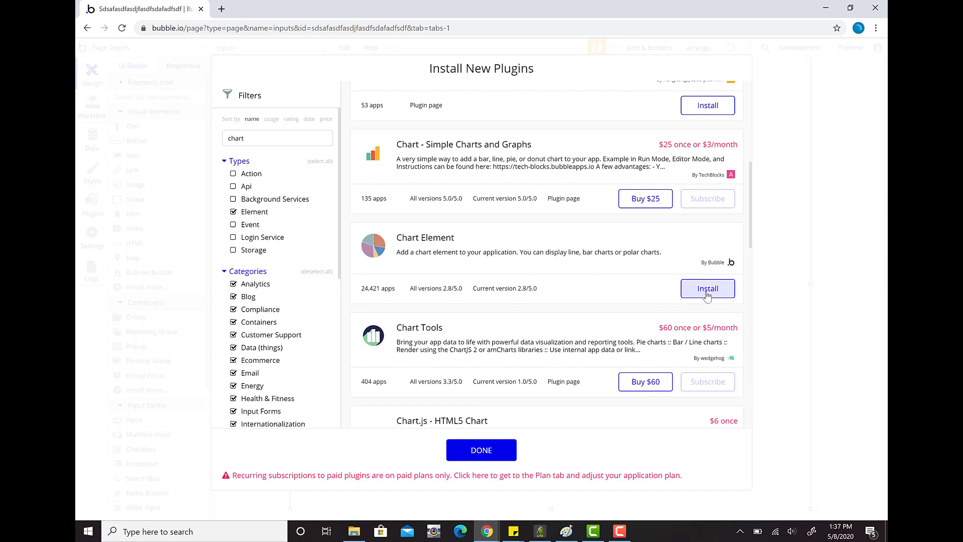
{"action": "left_click", "coordinate": [708, 290]}
{"action": "left_click", "coordinate": [501, 457]}
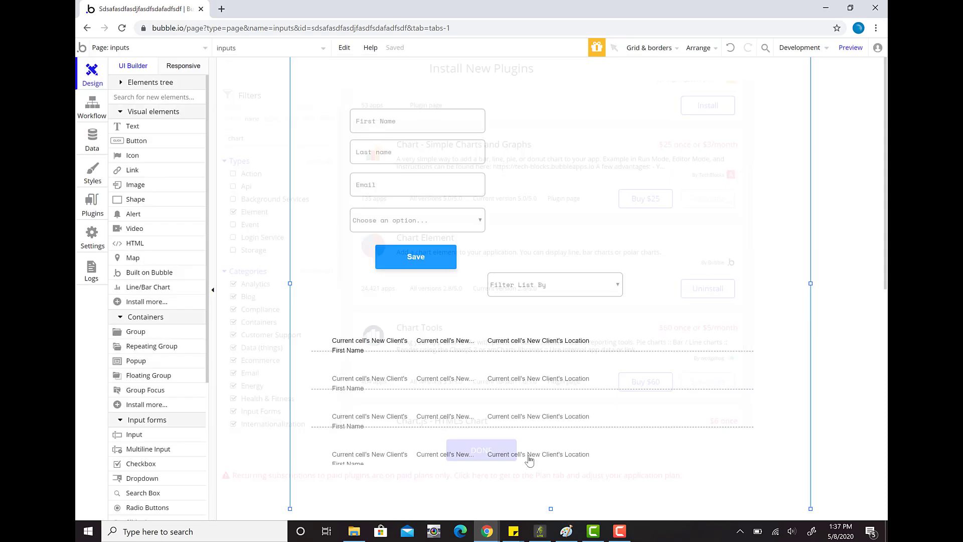
Add a Line/Bar Chart element to the page beside the client form inputs and shift it upward
{"action": "left_click", "coordinate": [142, 296]}
{"action": "left_click", "coordinate": [627, 155]}
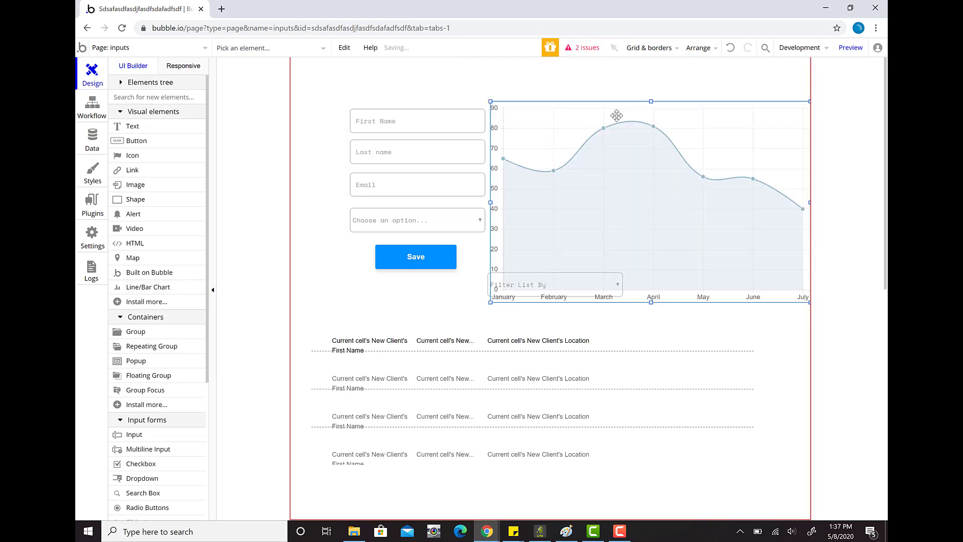
{"action": "left_click_drag", "start_coordinate": [617, 116], "coordinate": [626, 104]}
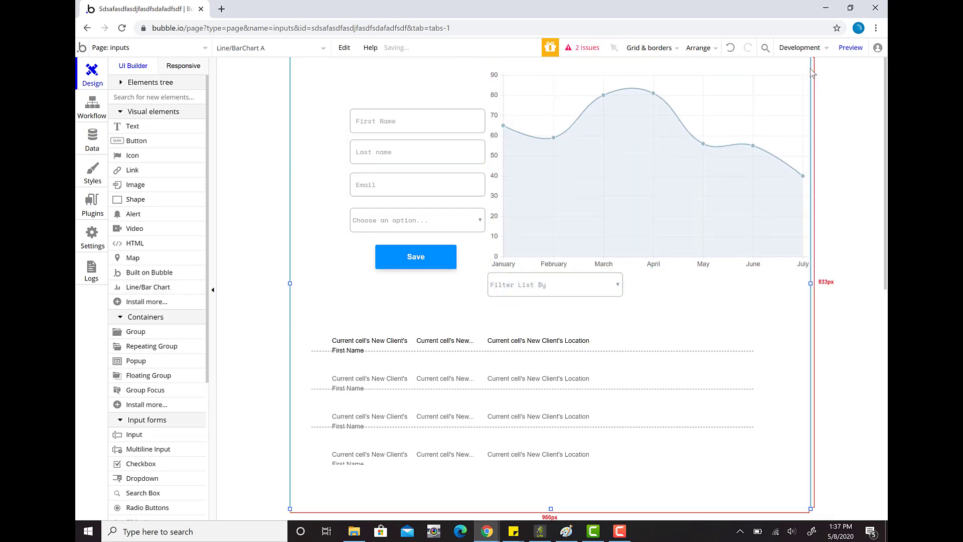
Resize and reposition the chart so it sits beside the form inputs, above the Filter List By dropdown
{"action": "left_click", "coordinate": [783, 75]}
{"action": "left_click", "coordinate": [810, 68]}
{"action": "left_click", "coordinate": [809, 70]}
{"action": "left_click", "coordinate": [811, 68]}
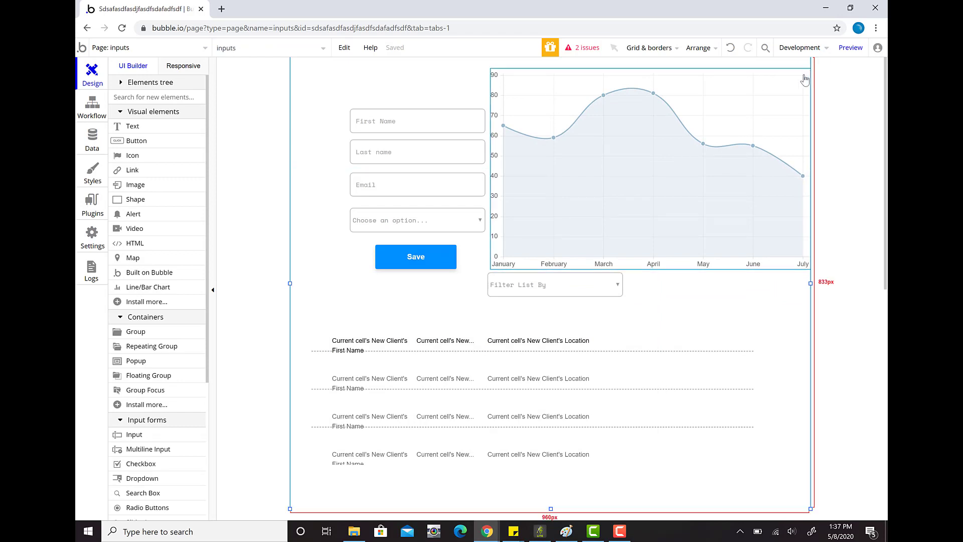
{"action": "left_click_drag", "start_coordinate": [798, 77], "coordinate": [672, 100]}
{"action": "left_click_drag", "start_coordinate": [578, 186], "coordinate": [628, 172]}
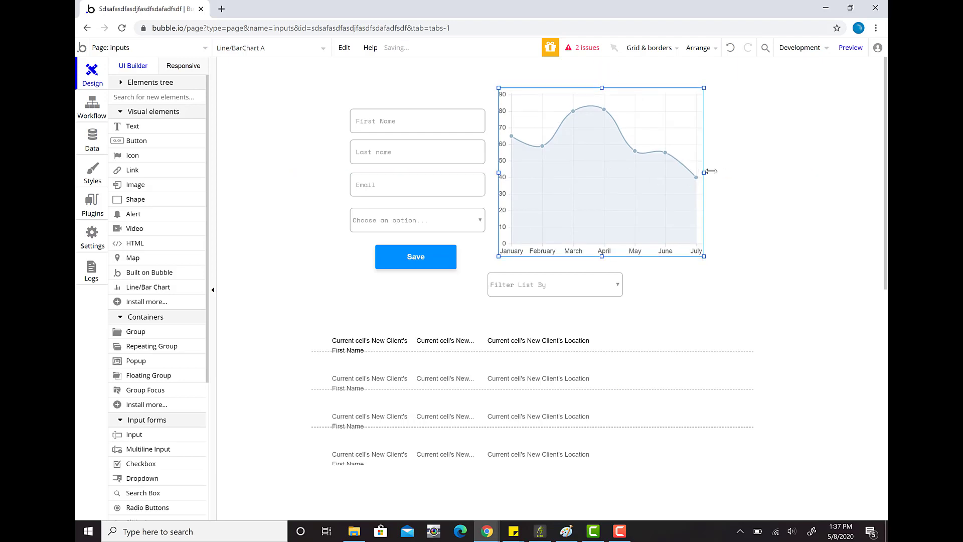
{"action": "left_click_drag", "start_coordinate": [712, 172], "coordinate": [766, 172]}
Open the chart's properties and set its chart type to Bar
{"action": "double_click", "coordinate": [647, 194]}
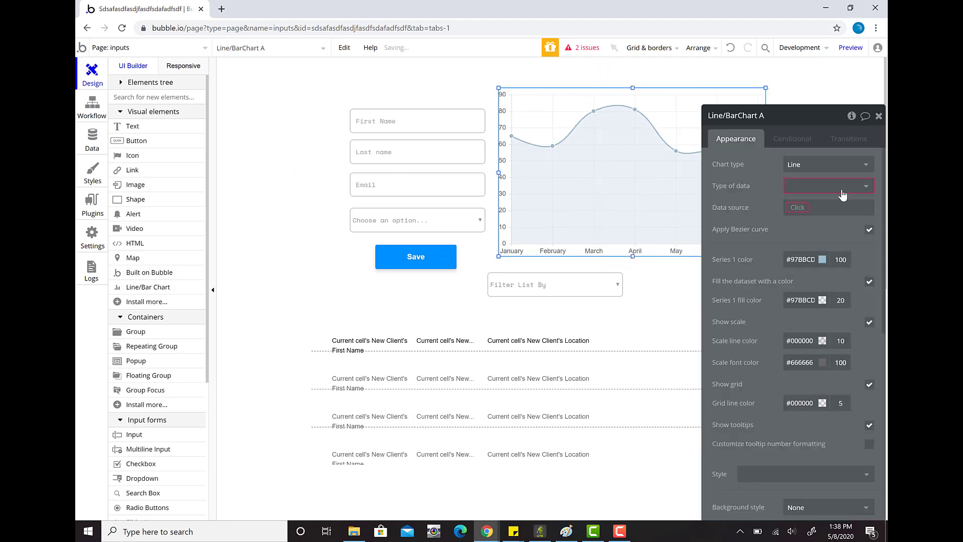
{"action": "left_click", "coordinate": [831, 169]}
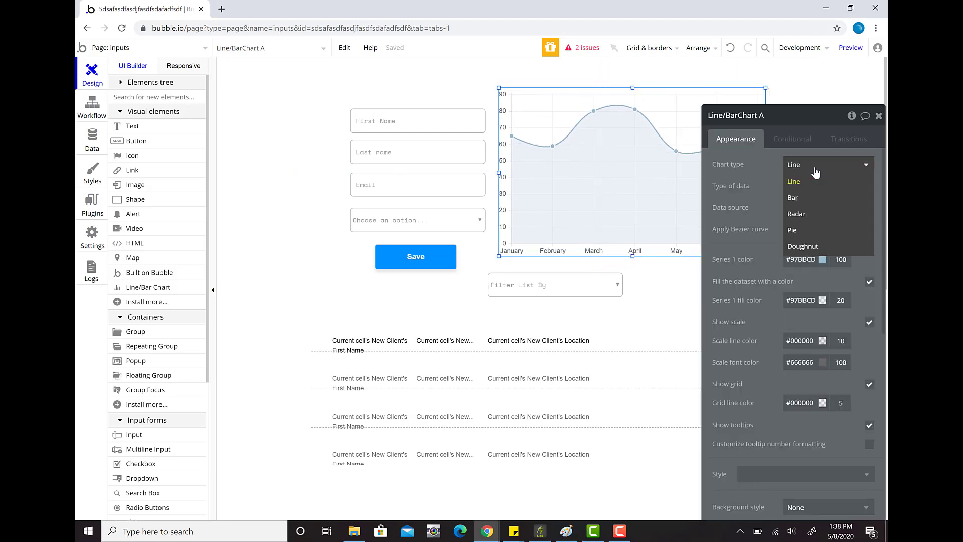
{"action": "left_click", "coordinate": [809, 199]}
Set the chart's type of data to New Client and open its data source for editing
{"action": "left_click", "coordinate": [810, 187]}
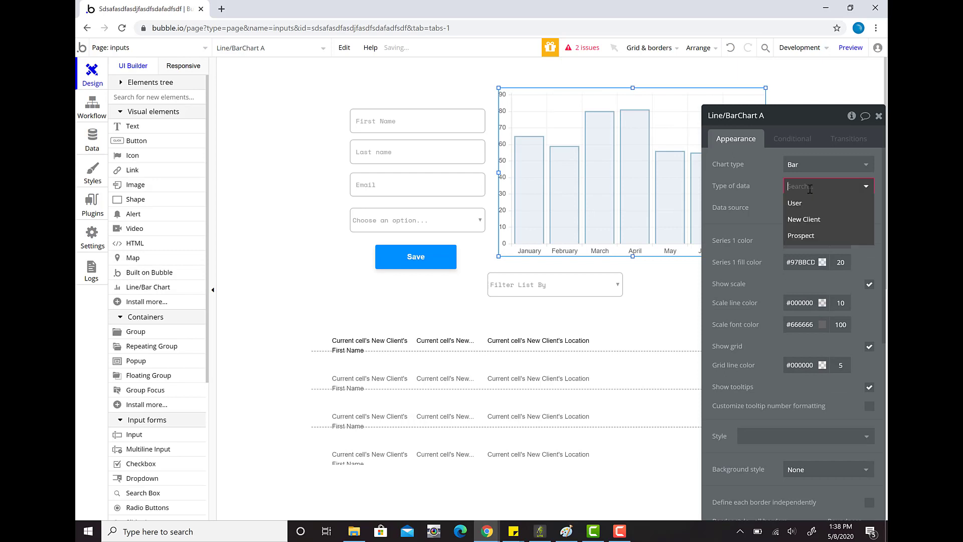
{"action": "left_click", "coordinate": [809, 220]}
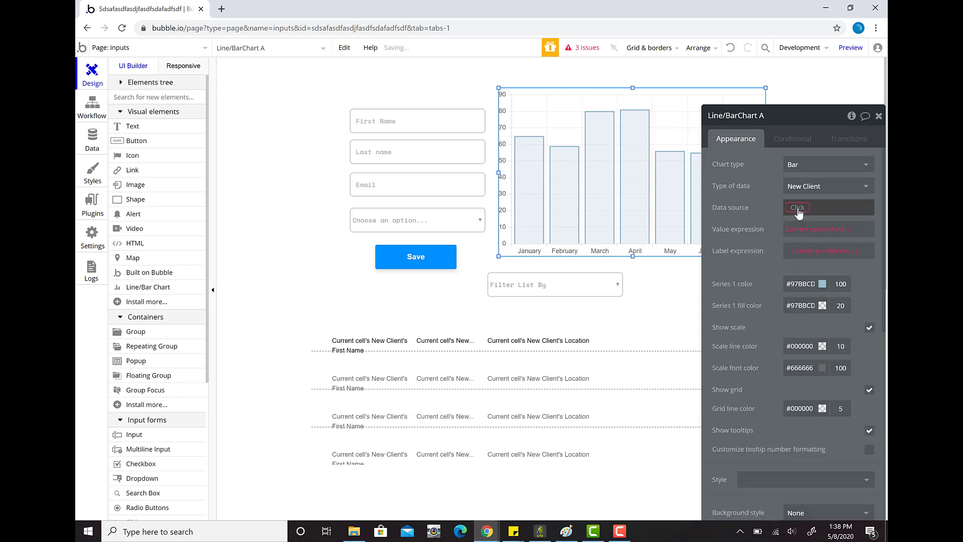
{"action": "left_click", "coordinate": [798, 209]}
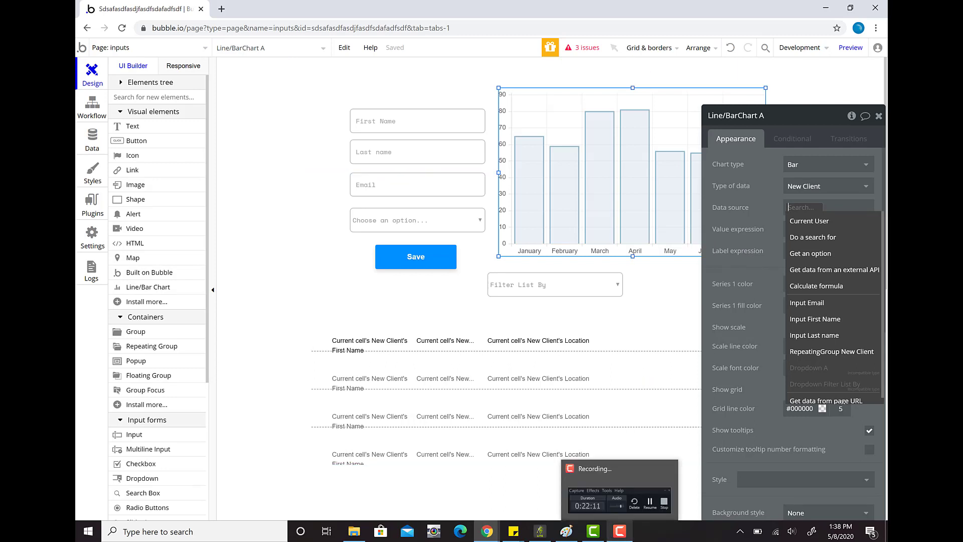
{"action": "left_click", "coordinate": [619, 540]}
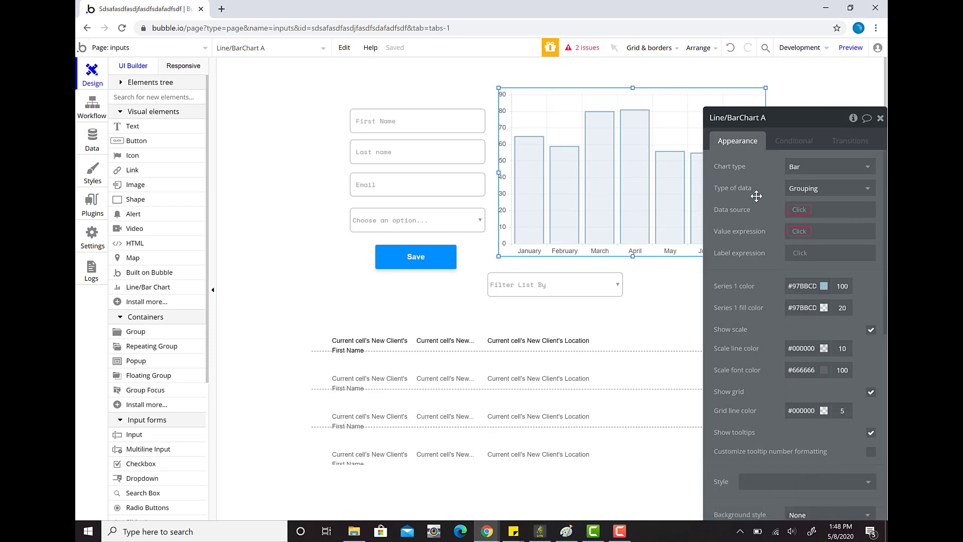
Set the chart's data source to a search for New Clients followed by the group by operator
{"action": "left_click", "coordinate": [800, 210]}
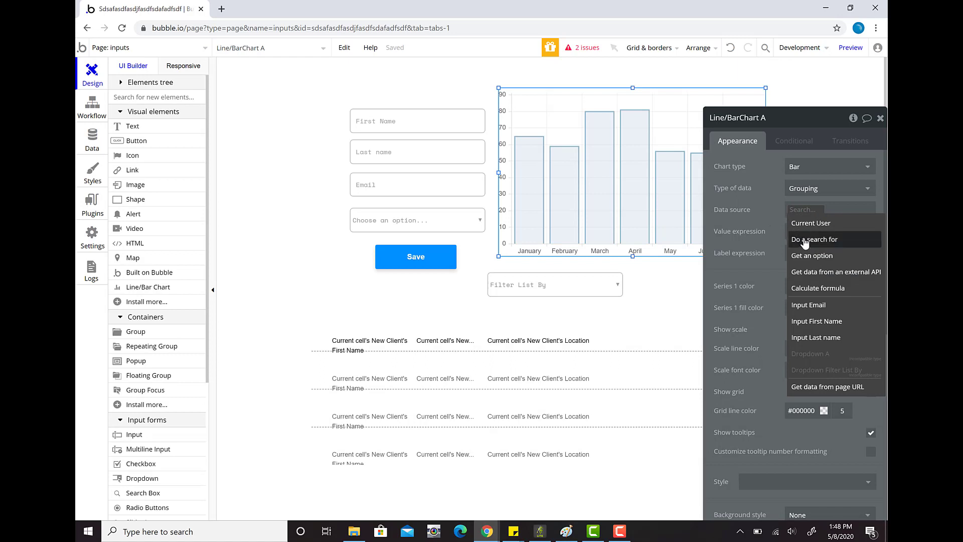
{"action": "left_click", "coordinate": [804, 240]}
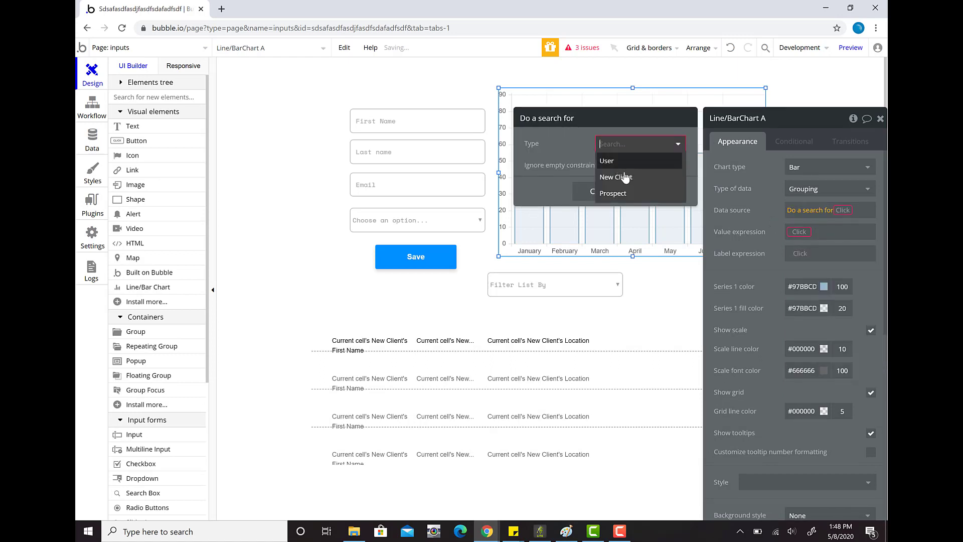
{"action": "left_click", "coordinate": [625, 178]}
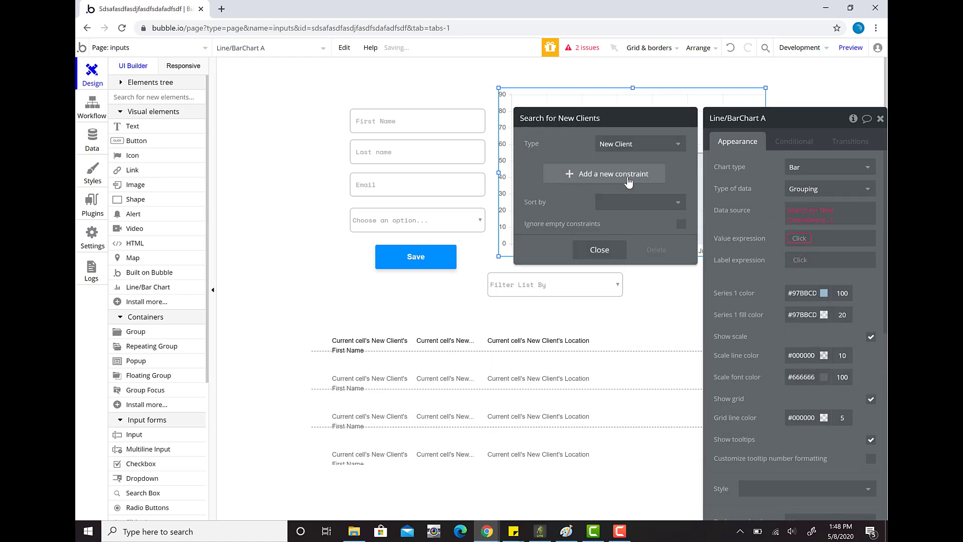
{"action": "left_click", "coordinate": [832, 221]}
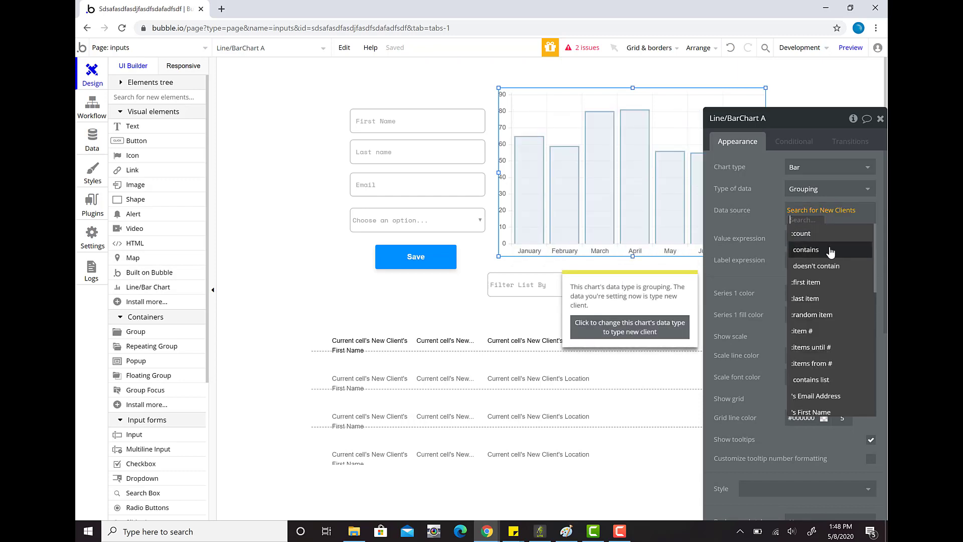
{"action": "type", "text": "gr"}
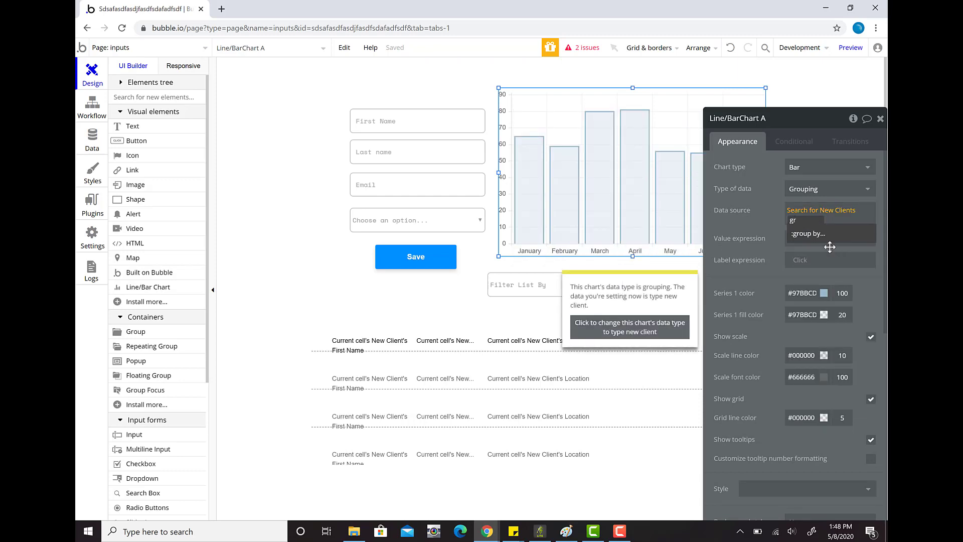
{"action": "left_click", "coordinate": [825, 240]}
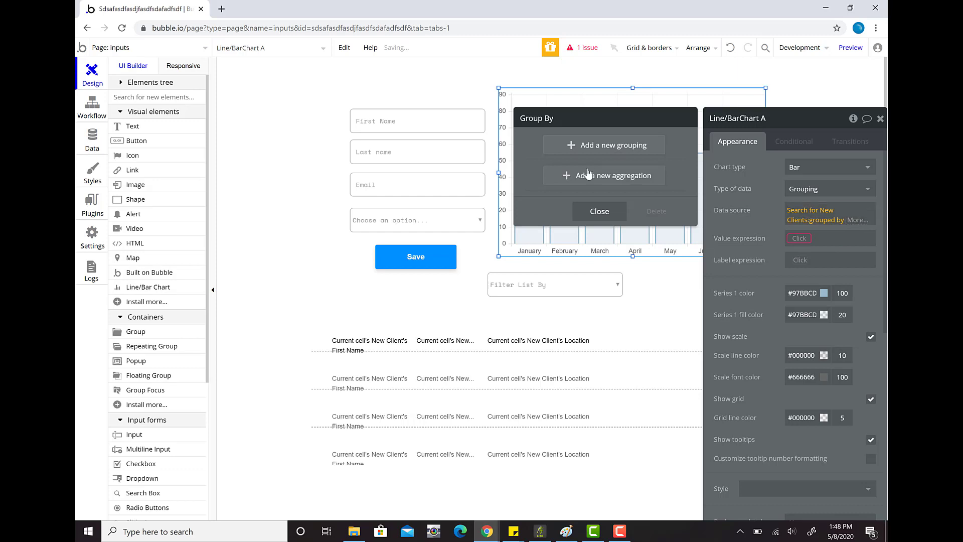
Add a grouping to the chart's New Clients search using the Location field
{"action": "left_click", "coordinate": [578, 153]}
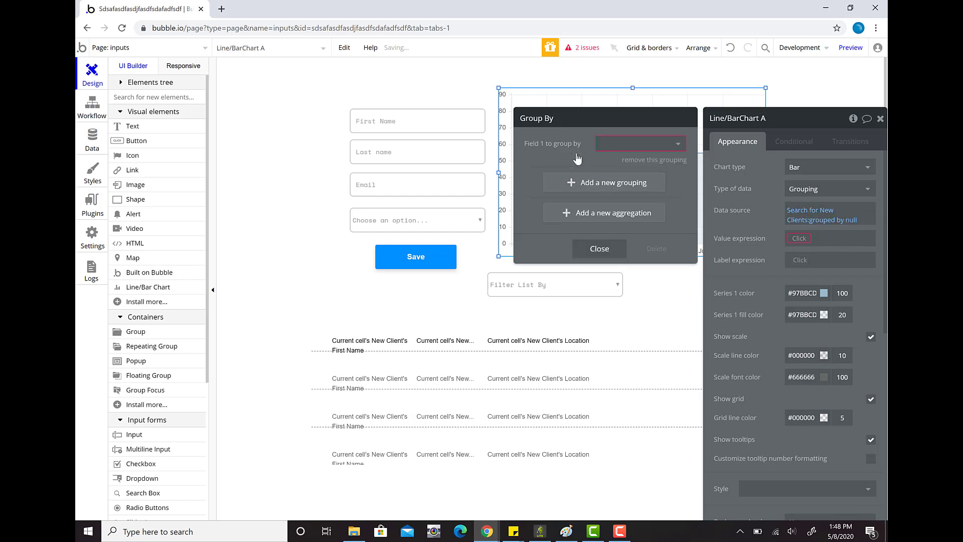
{"action": "left_click", "coordinate": [642, 146]}
{"action": "left_click", "coordinate": [622, 209]}
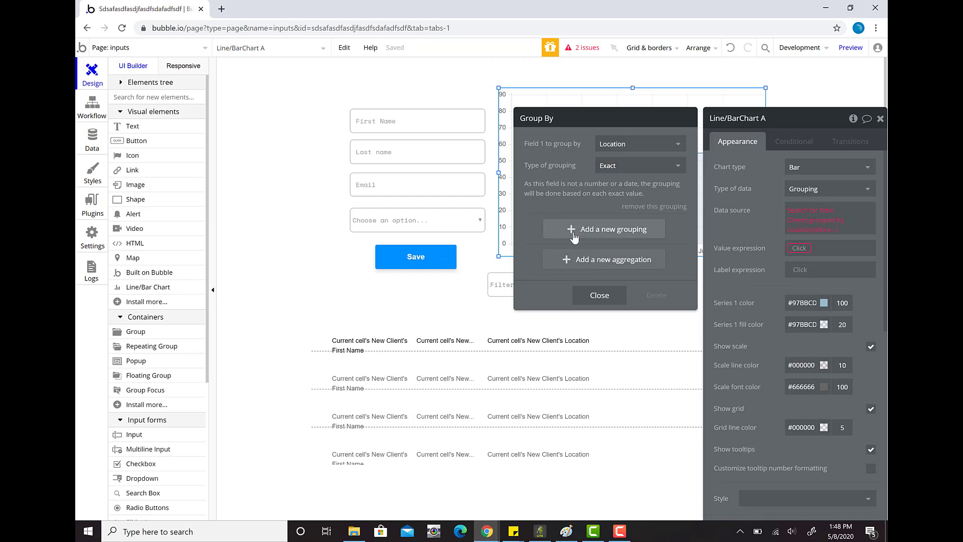
Add a Count aggregation to the Location grouping and close the Group By settings
{"action": "left_click", "coordinate": [572, 267]}
{"action": "left_click", "coordinate": [629, 260]}
{"action": "left_click", "coordinate": [630, 260]}
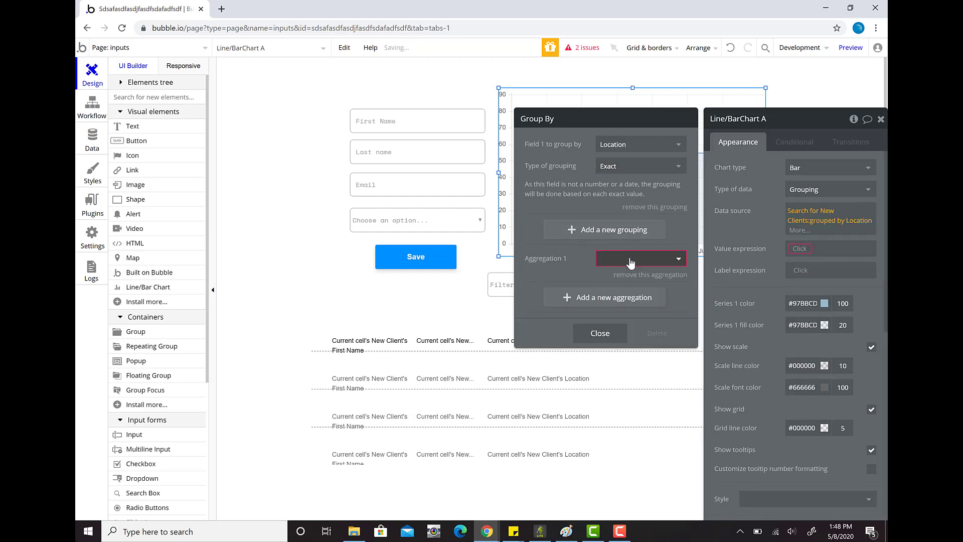
{"action": "left_click", "coordinate": [630, 262]}
{"action": "left_click", "coordinate": [619, 276]}
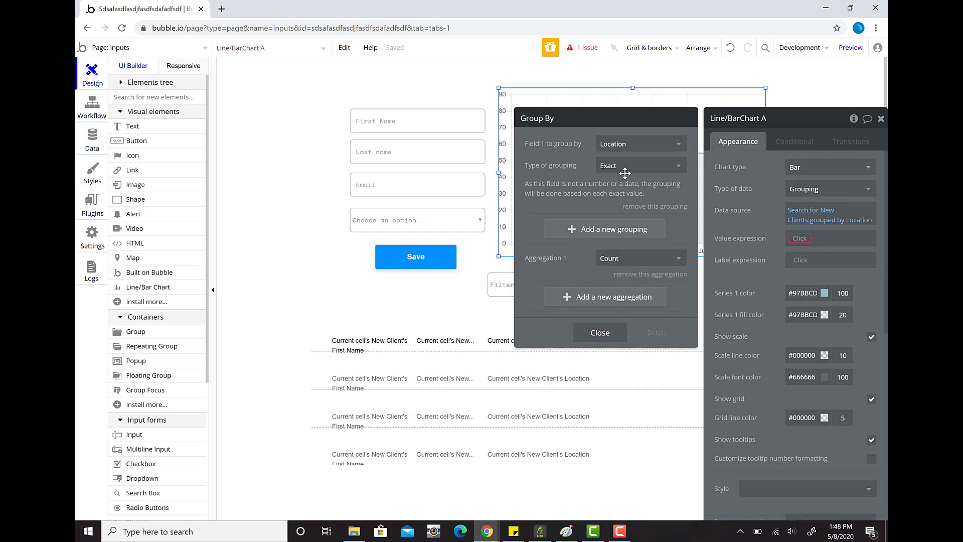
{"action": "left_click", "coordinate": [600, 332]}
{"action": "left_click", "coordinate": [828, 220]}
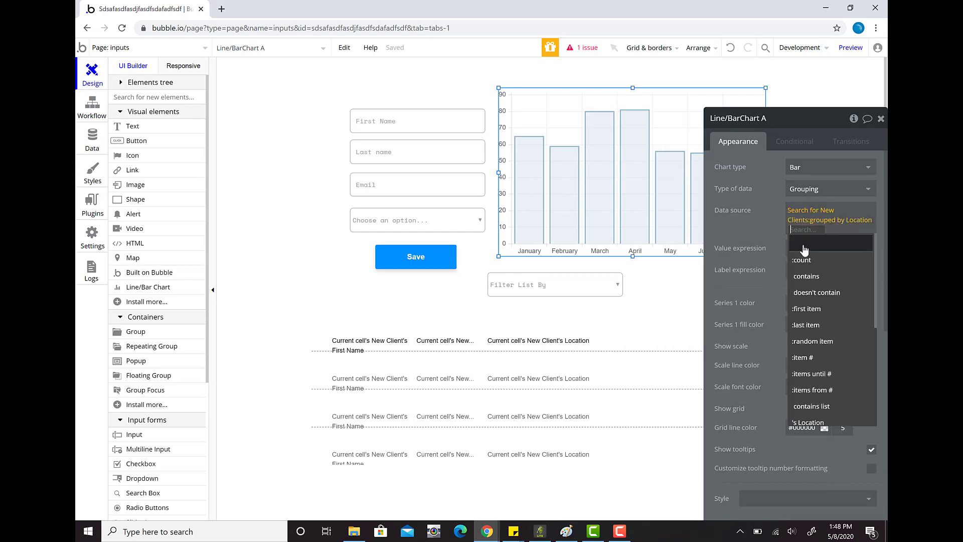
{"action": "left_click", "coordinate": [757, 233]}
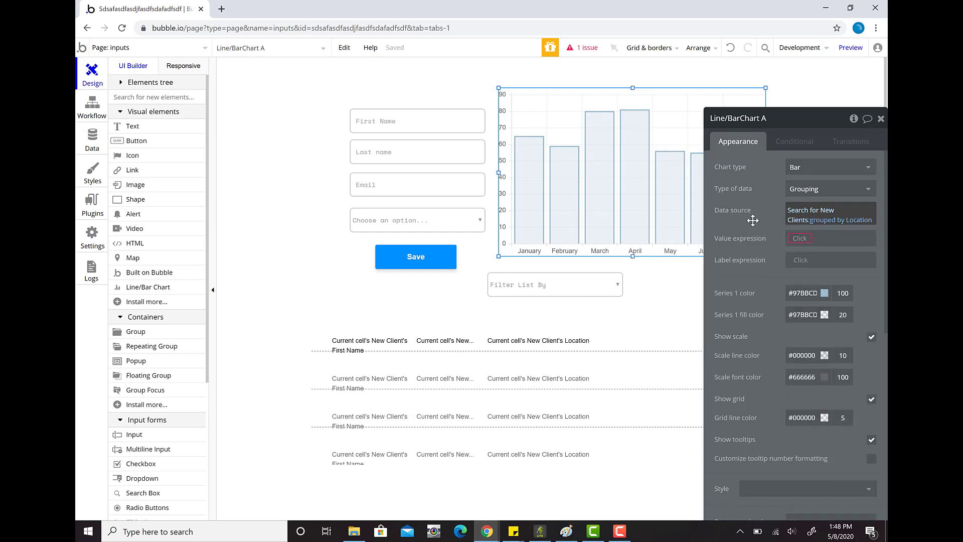
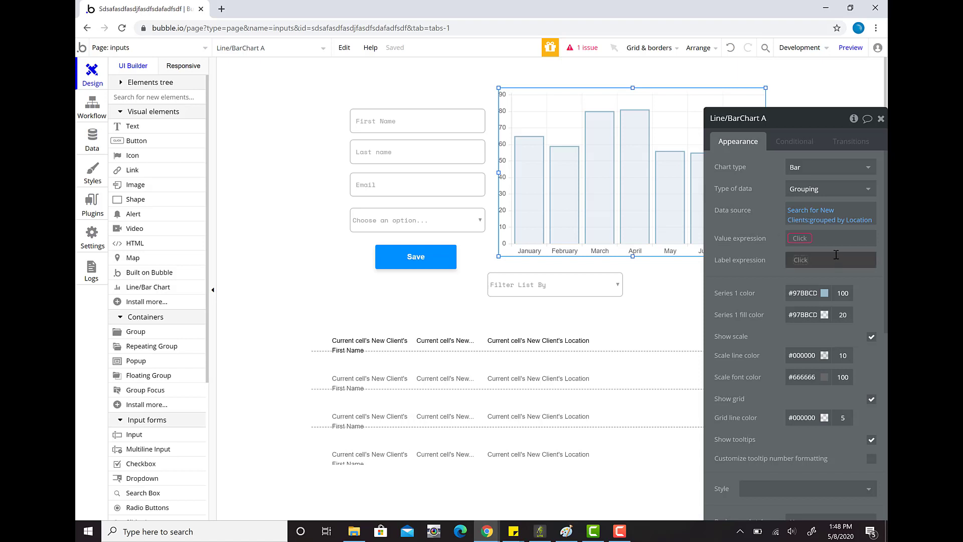
Set the chart's value expression to Current point's count
{"action": "left_click", "coordinate": [805, 242]}
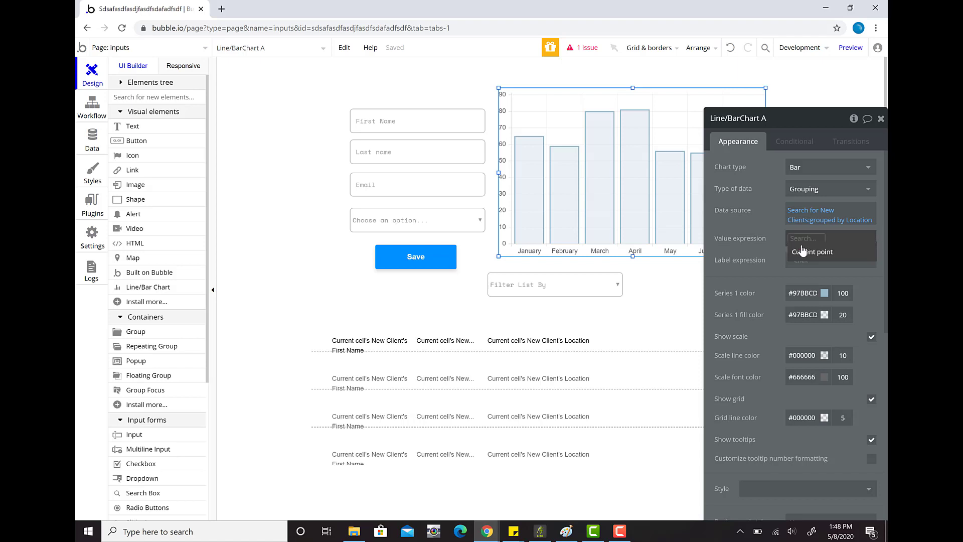
{"action": "left_click", "coordinate": [813, 250]}
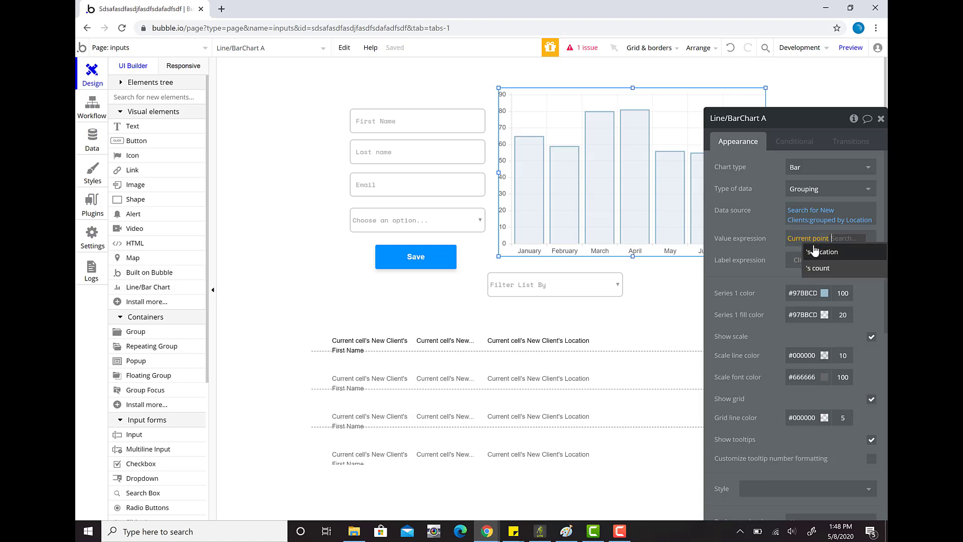
{"action": "left_click", "coordinate": [825, 277]}
{"action": "left_click", "coordinate": [746, 273]}
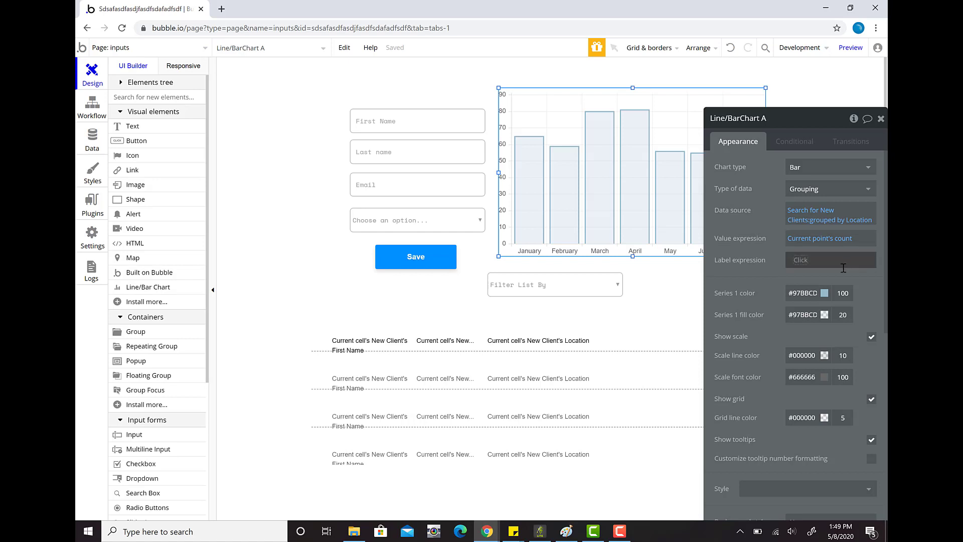
Set the chart's label expression to Current point's Location
{"action": "left_click", "coordinate": [801, 259]}
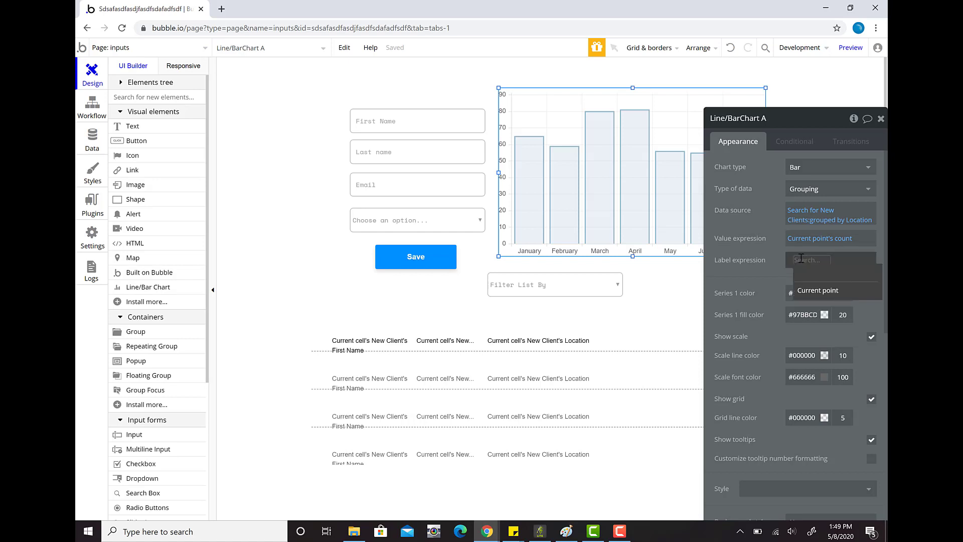
{"action": "left_click", "coordinate": [826, 296]}
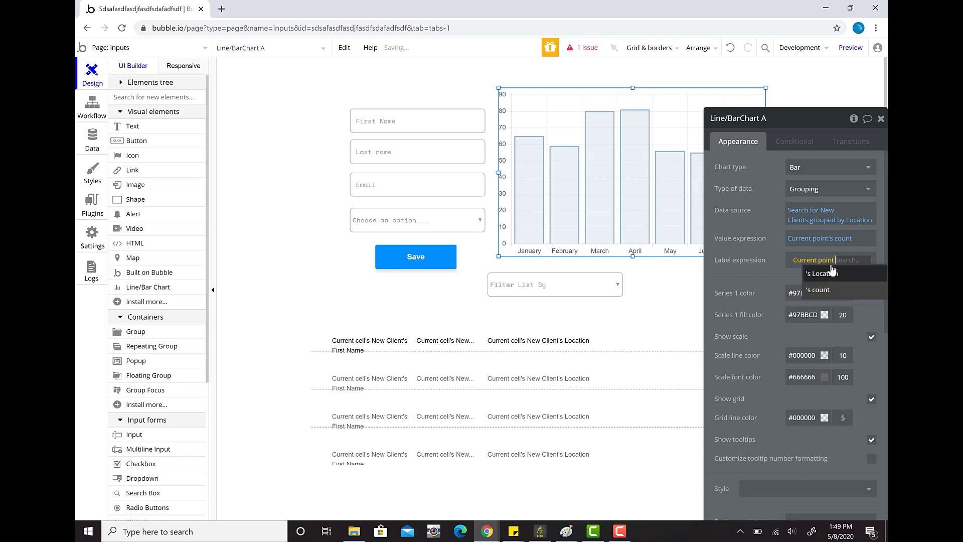
{"action": "left_click", "coordinate": [841, 276]}
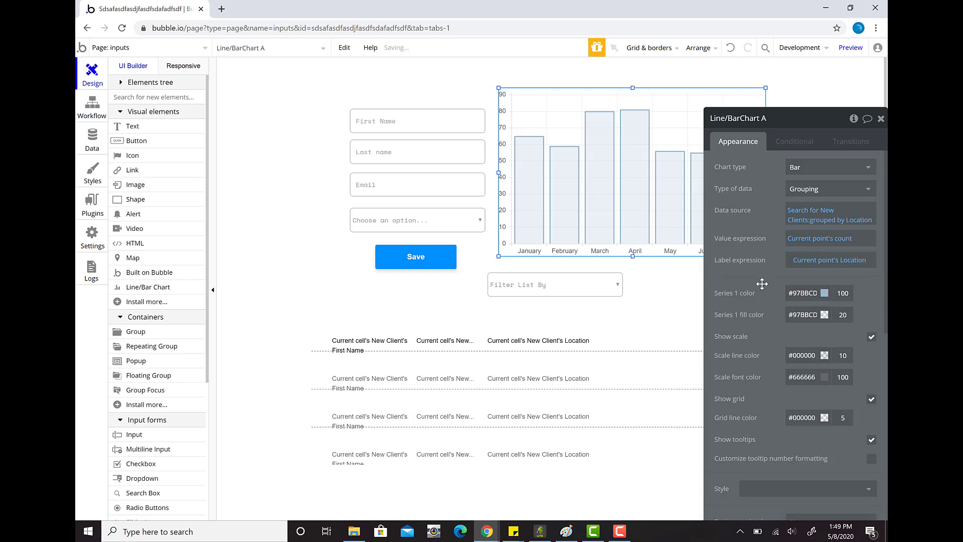
Preview the page and check the Comic Con bar's client count in the chart
{"action": "left_click", "coordinate": [851, 49]}
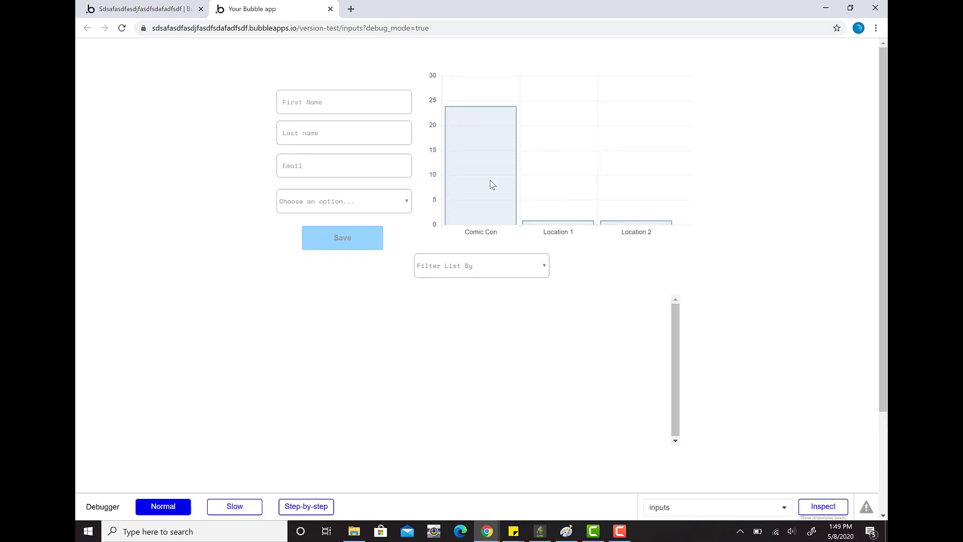
{"action": "mouse_move", "coordinate": [493, 199]}
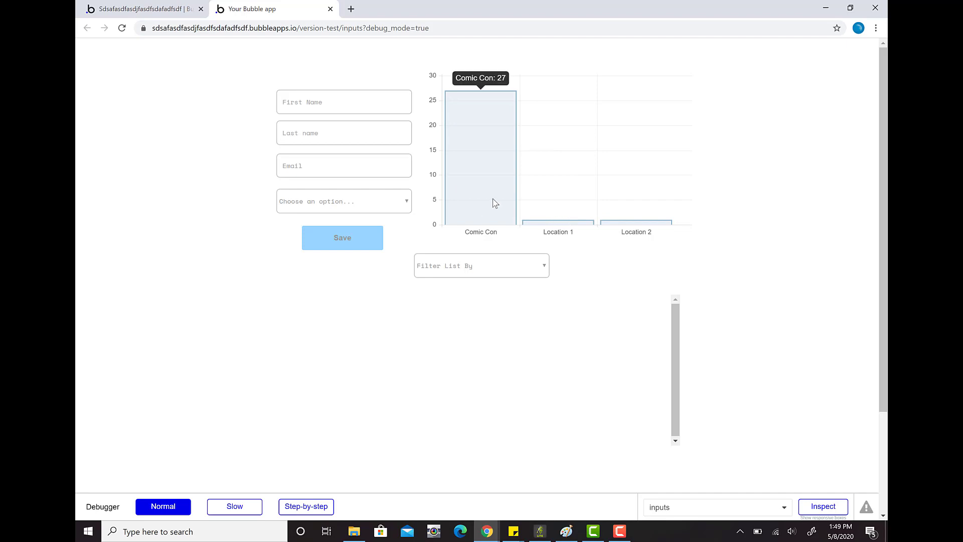
Filter the client list by Location 1
{"action": "left_click", "coordinate": [462, 266]}
{"action": "left_click", "coordinate": [453, 288]}
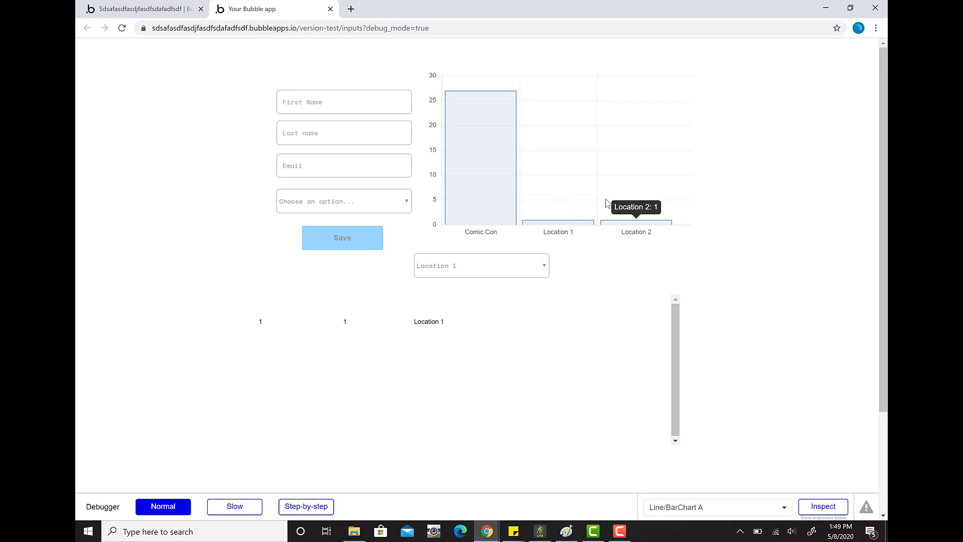
Fill in a new client's first name, last name and email in the entry form
{"action": "left_click", "coordinate": [376, 109]}
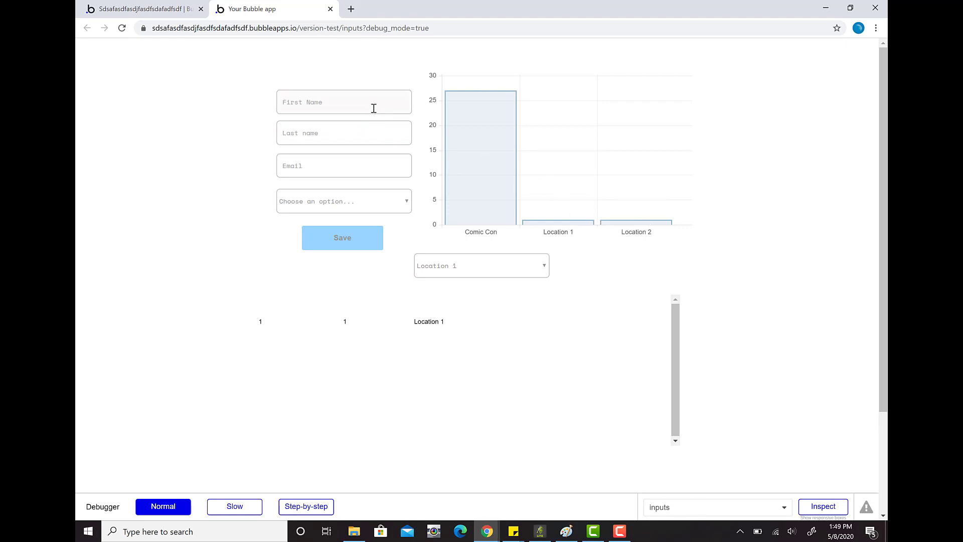
{"action": "type", "text": "j"}
{"action": "type", "text": "Johnny"}
{"action": "left_click", "coordinate": [326, 161]}
{"action": "type", "text": "jjj"}
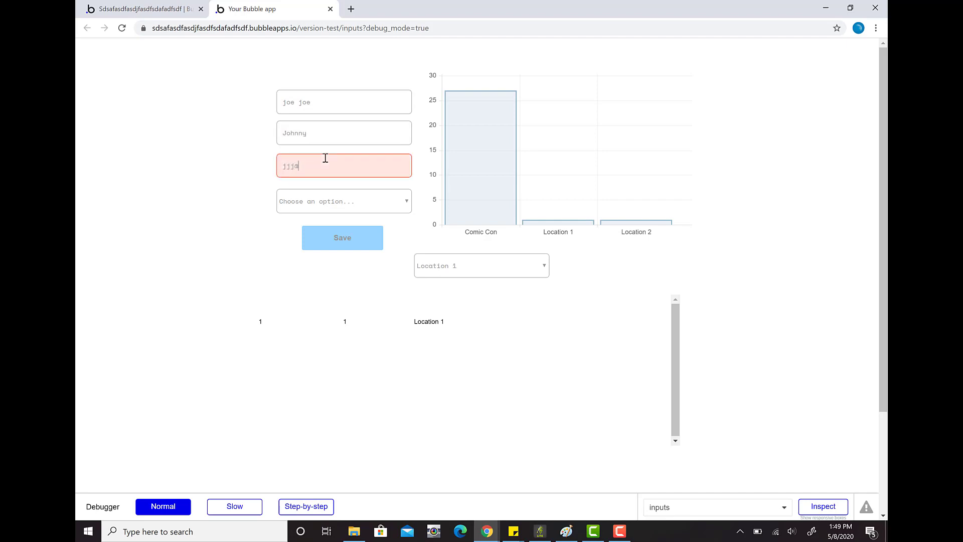
{"action": "type", "text": "@famk"}
Save the new client under Location 1 and check that location's bar in the chart
{"action": "left_click", "coordinate": [322, 206]}
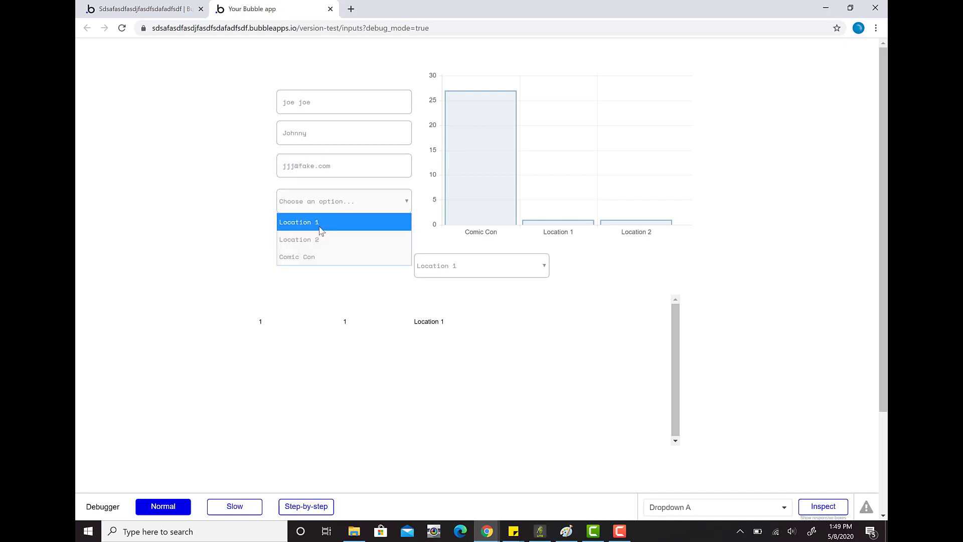
{"action": "left_click", "coordinate": [321, 230]}
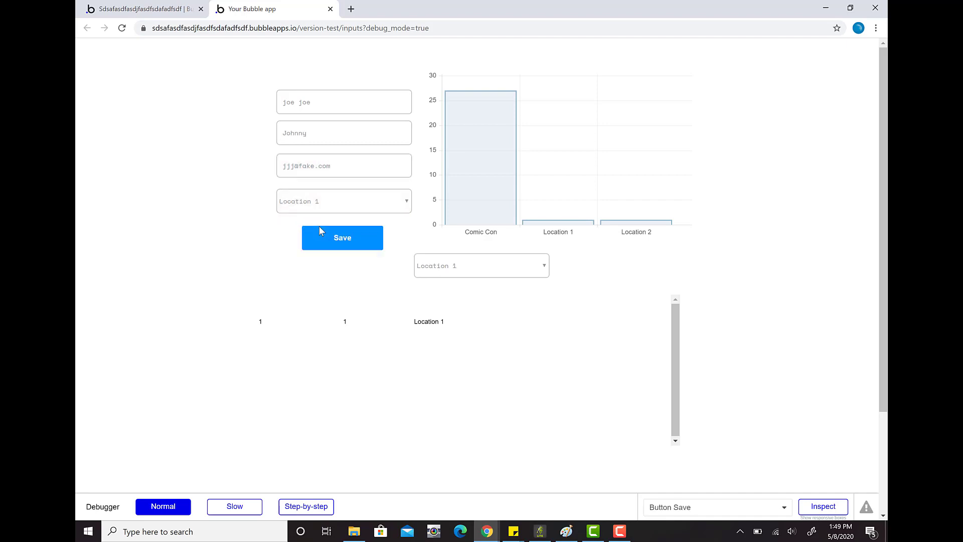
{"action": "left_click", "coordinate": [369, 244]}
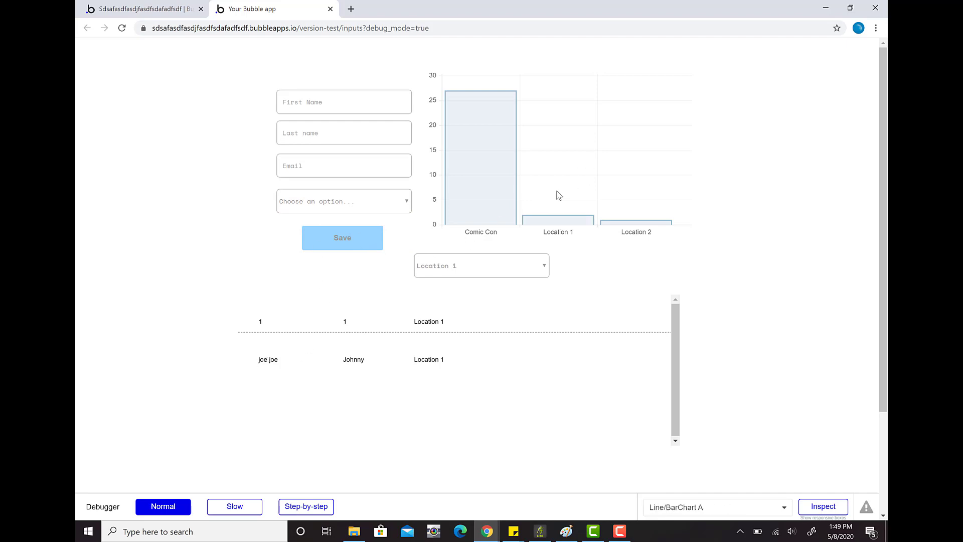
{"action": "mouse_move", "coordinate": [540, 222]}
{"action": "left_click", "coordinate": [506, 271]}
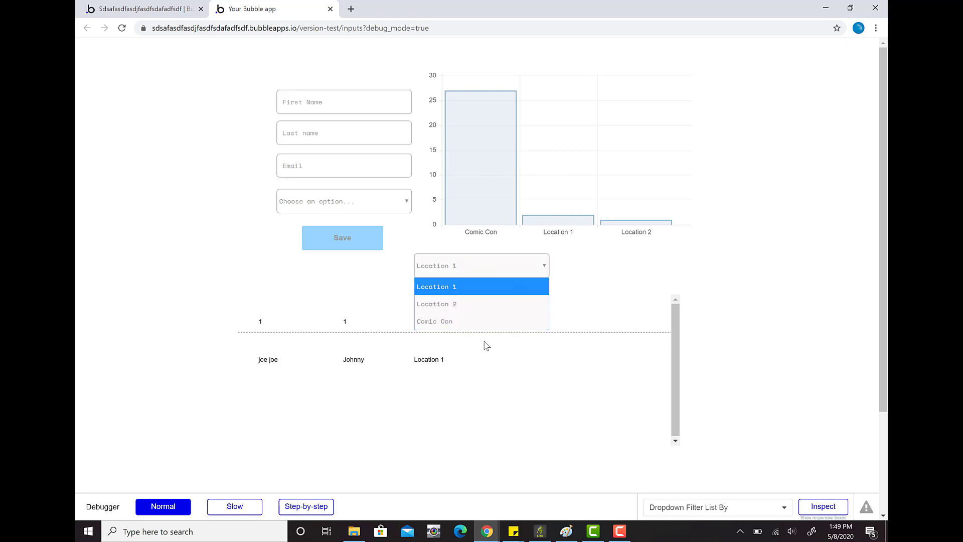
{"action": "left_click", "coordinate": [614, 262]}
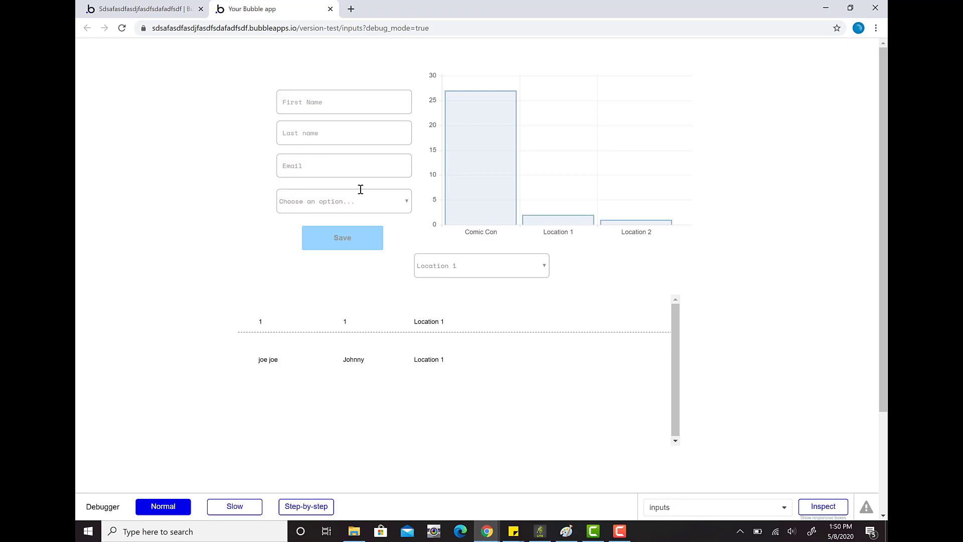
{"action": "left_click", "coordinate": [306, 129]}
{"action": "left_click", "coordinate": [620, 531]}
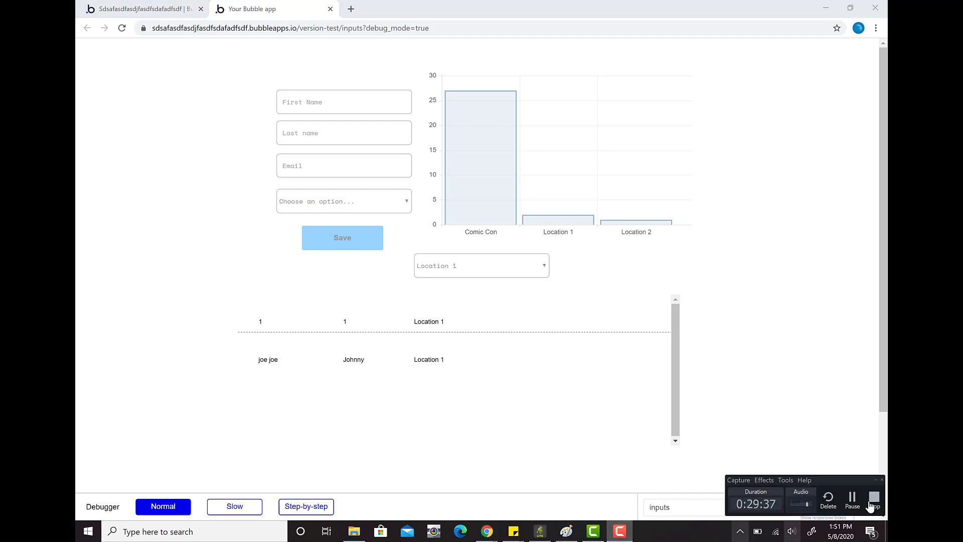